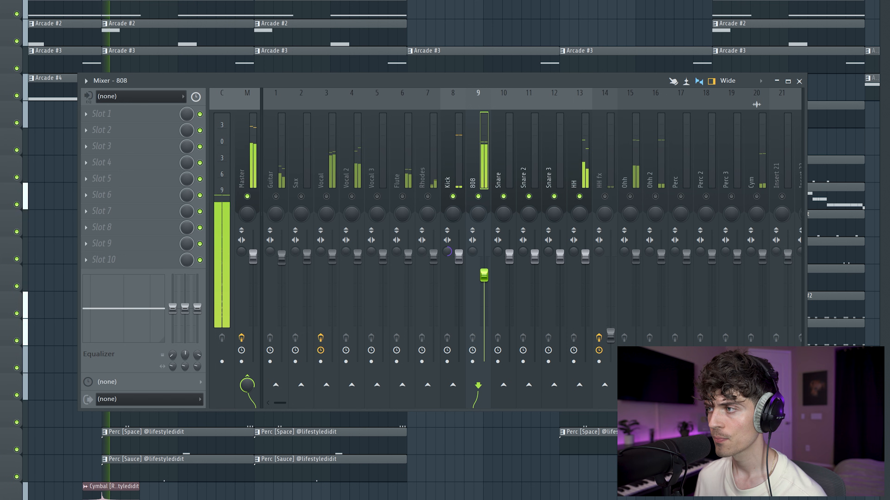
Step: Lower the Snare 2 fader well below the main snare and bring down the Snare, Snare 3 and HH levels during playback
left_click(535, 255)
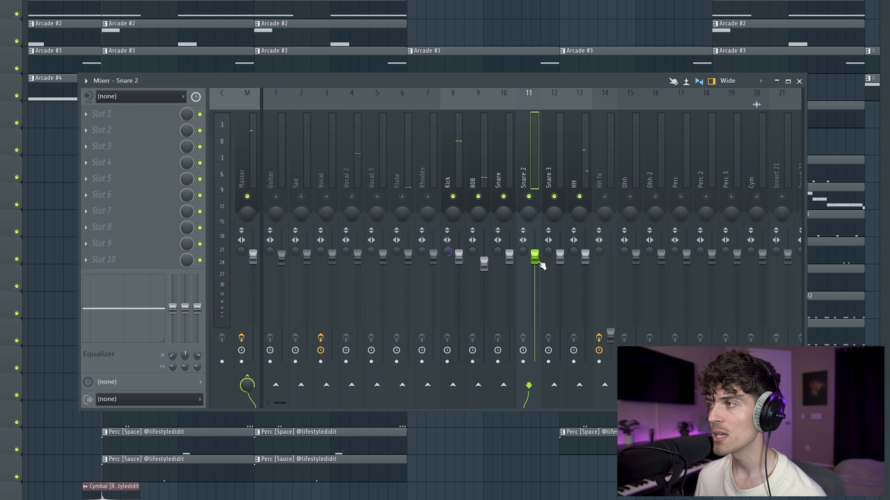
key("space")
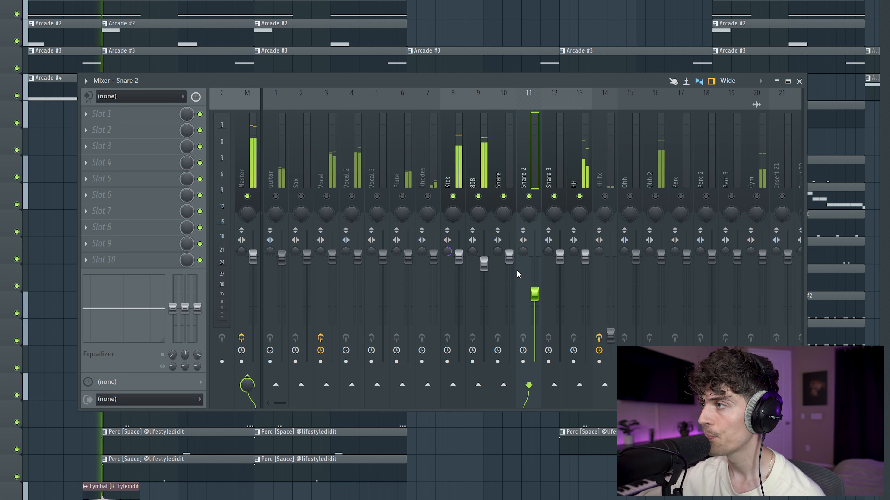
left_click_drag(537, 297, 537, 301)
left_click_drag(515, 260, 585, 266)
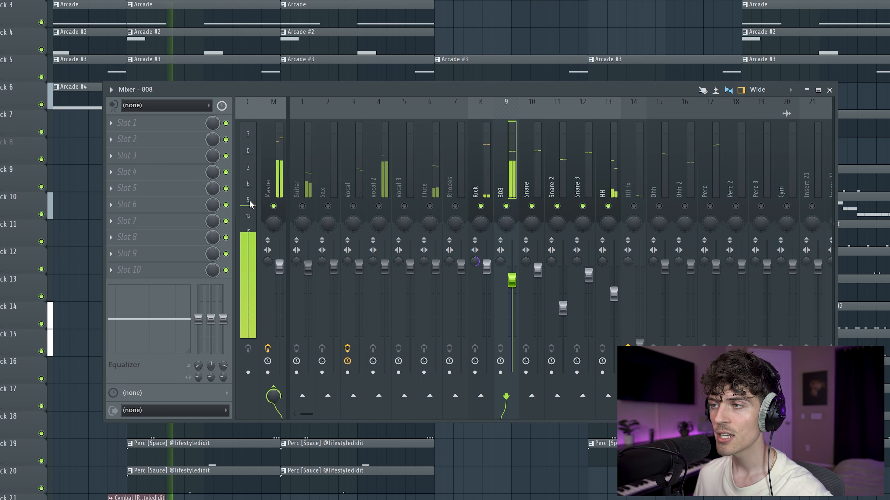
Step: Stop playback and insert Fruity Limiter in the 808 track's first effect slot
key("space")
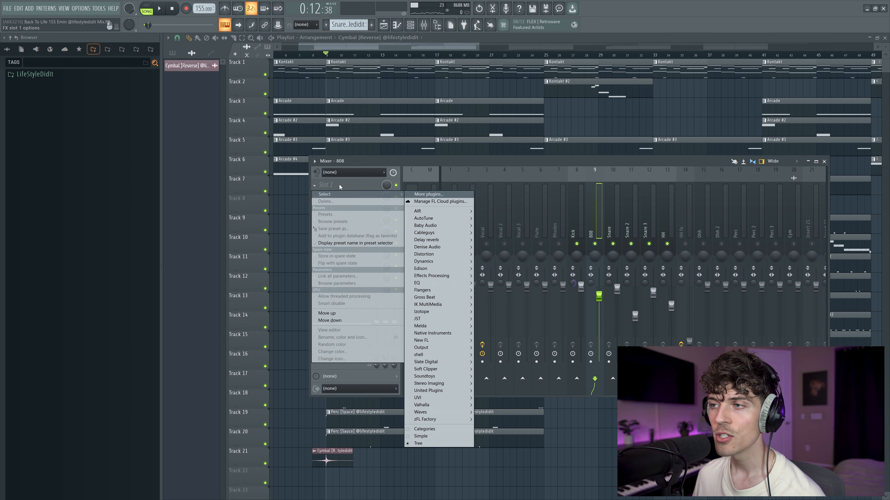
mouse_move(455, 261)
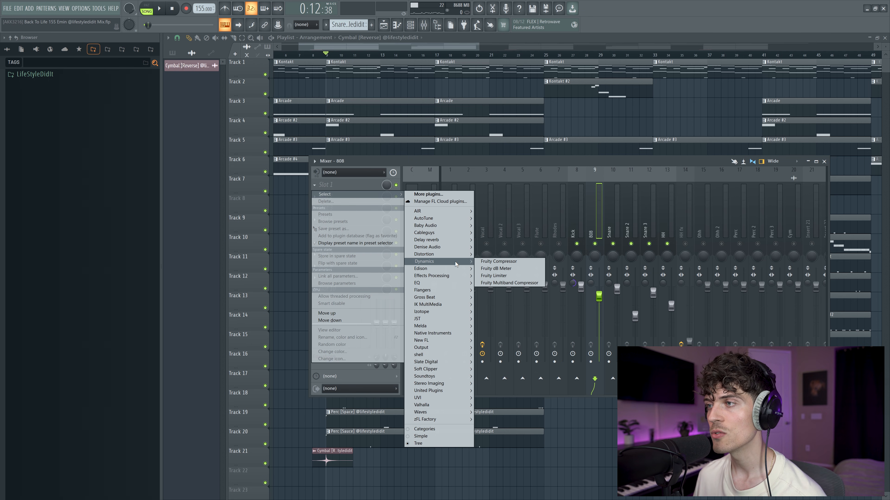
left_click(509, 277)
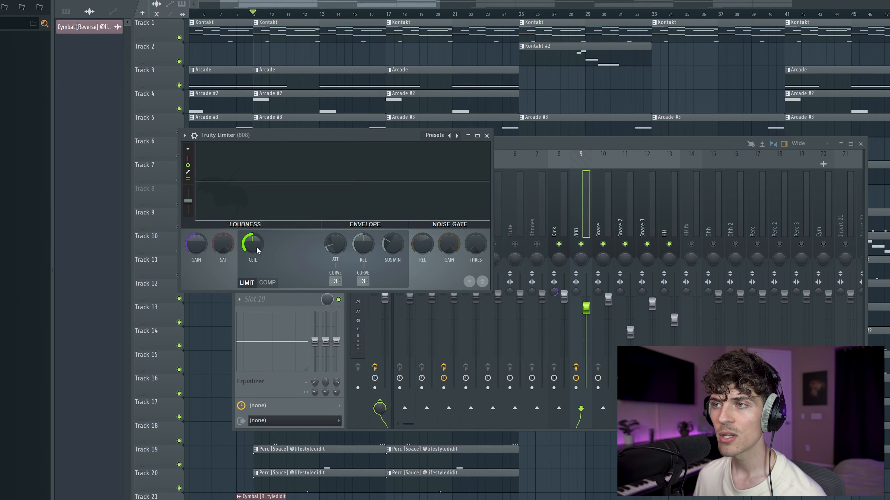
Step: Lower the 808 limiter's ceiling to the signal peaks and reduce its release time, checking against playback, and close the limiter
key("space")
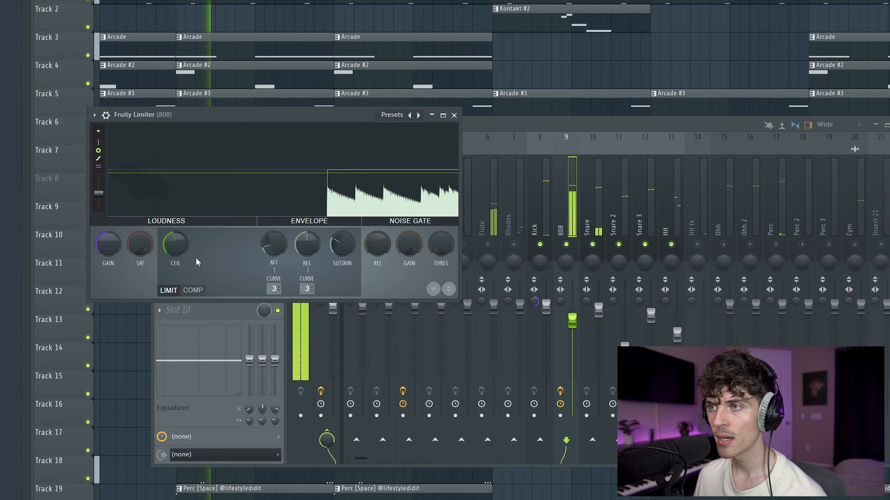
key("space")
left_click_drag(175, 245, 175, 258)
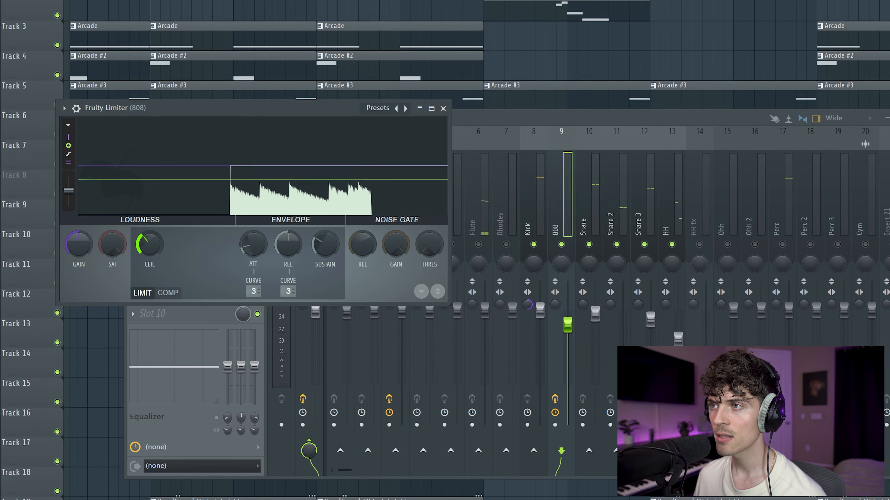
key("space")
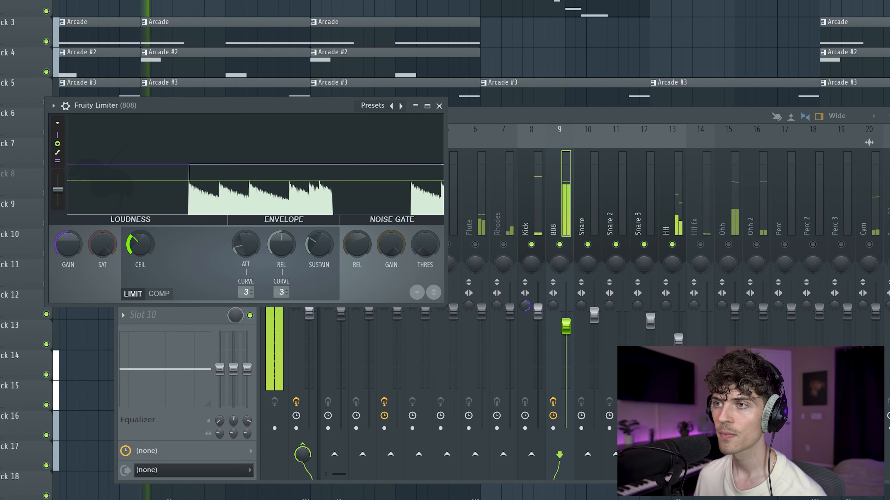
left_click_drag(295, 246, 295, 259)
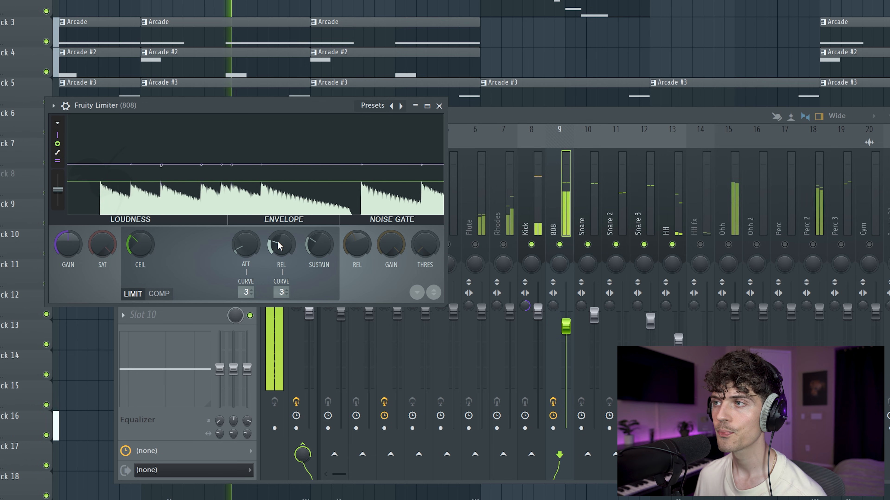
left_click(439, 105)
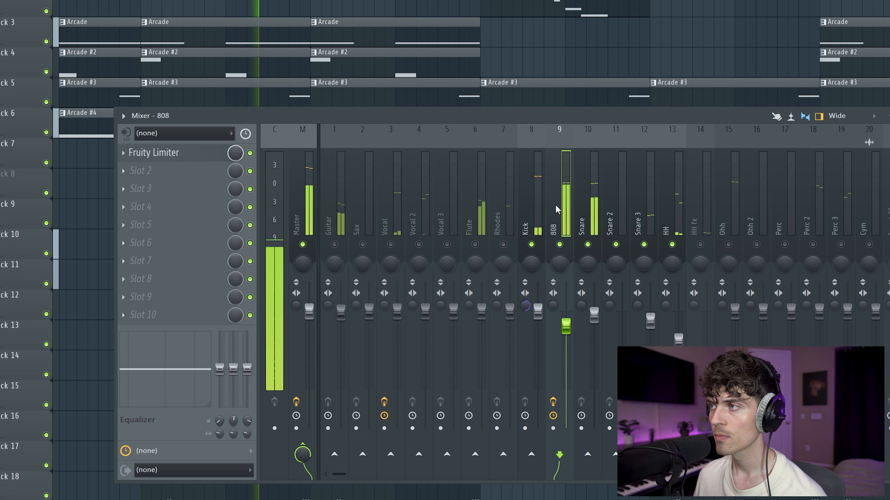
Step: Play the beat with the 808's limiter reopened to examine its peak reduction and the kick and 808 levels
key("space")
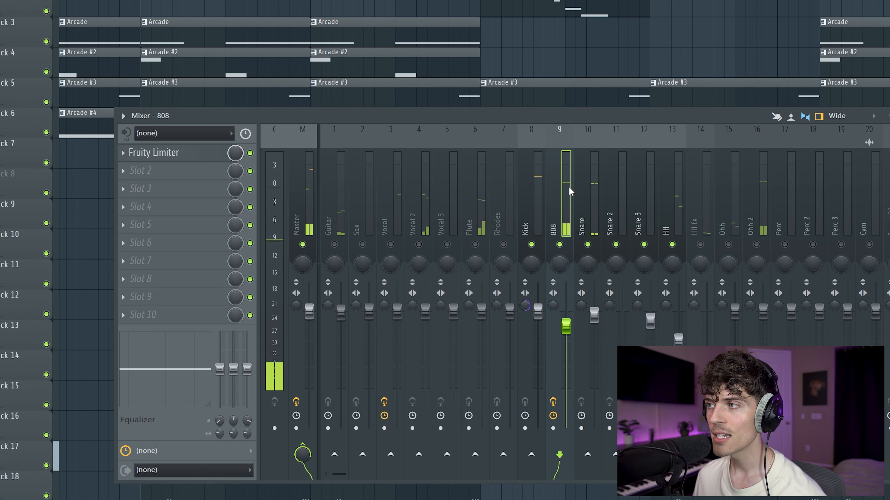
left_click(185, 160)
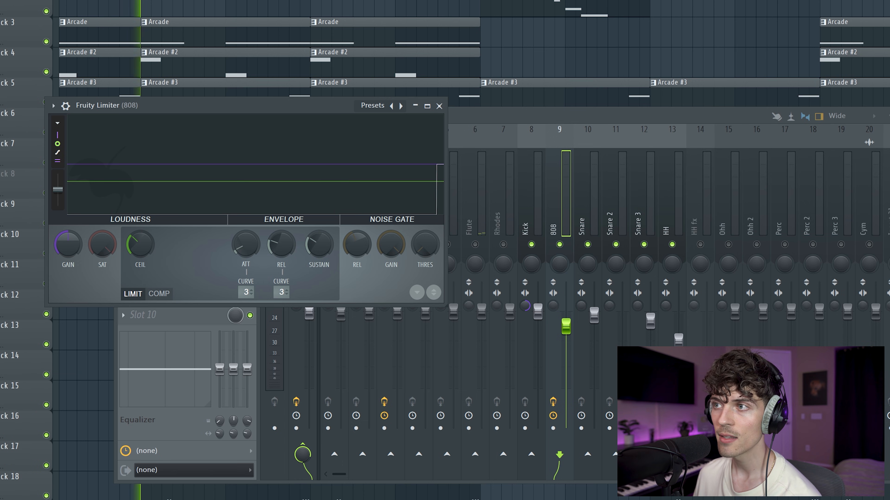
key("space")
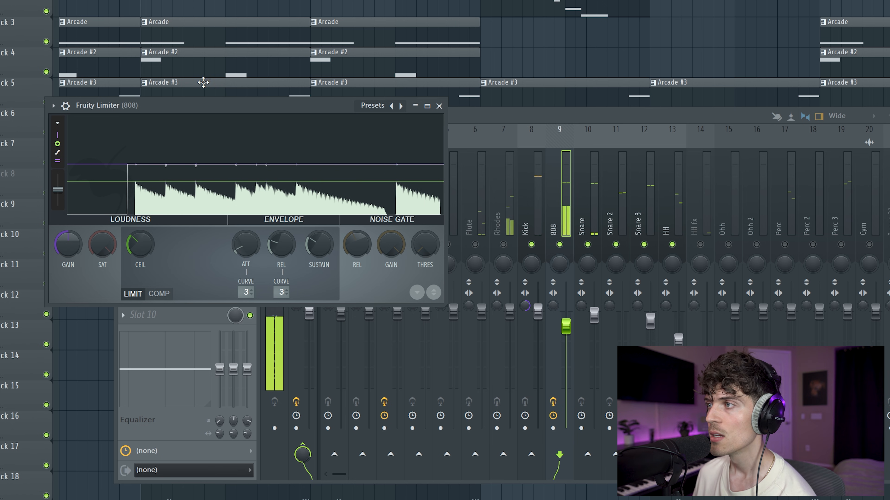
left_click(539, 200)
left_click(565, 210)
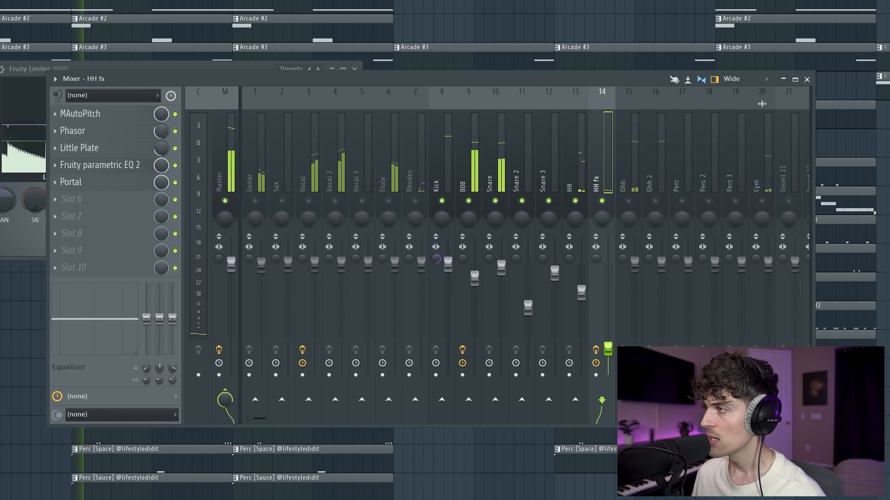
Step: Unmute the Ohh, Ohh 2 and Perc tracks and lower each fader well below the HH fader during playback
left_click(634, 157)
left_click(629, 201)
left_click_drag(635, 265, 635, 268)
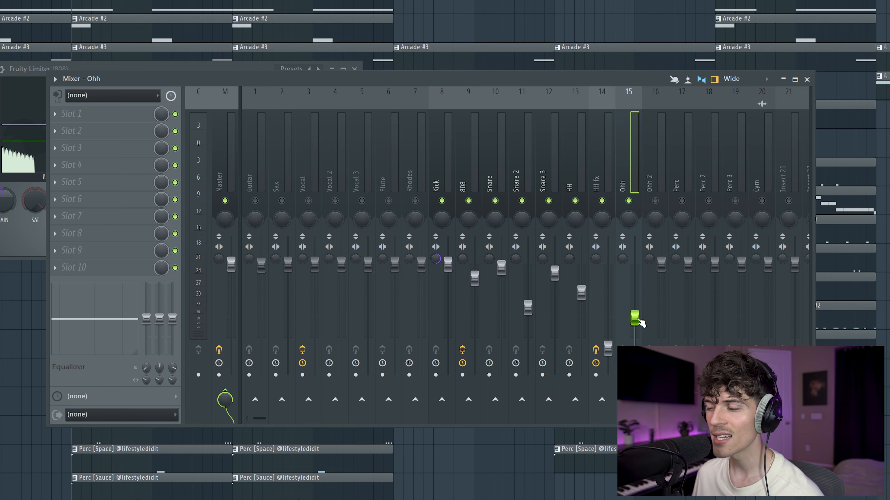
key("space")
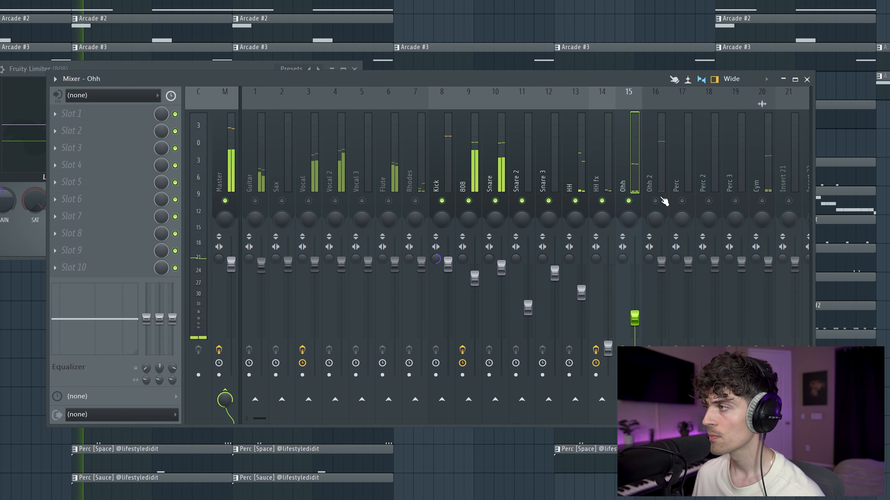
left_click_drag(661, 265, 661, 333)
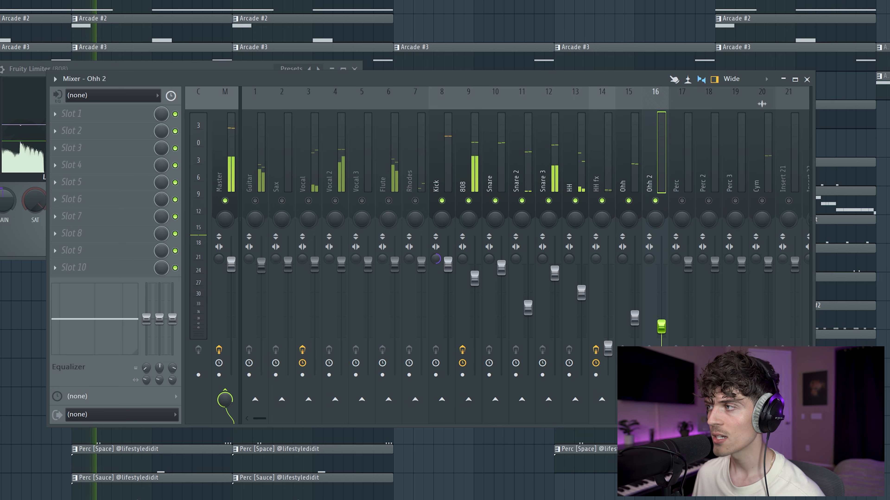
left_click_drag(686, 295, 688, 310)
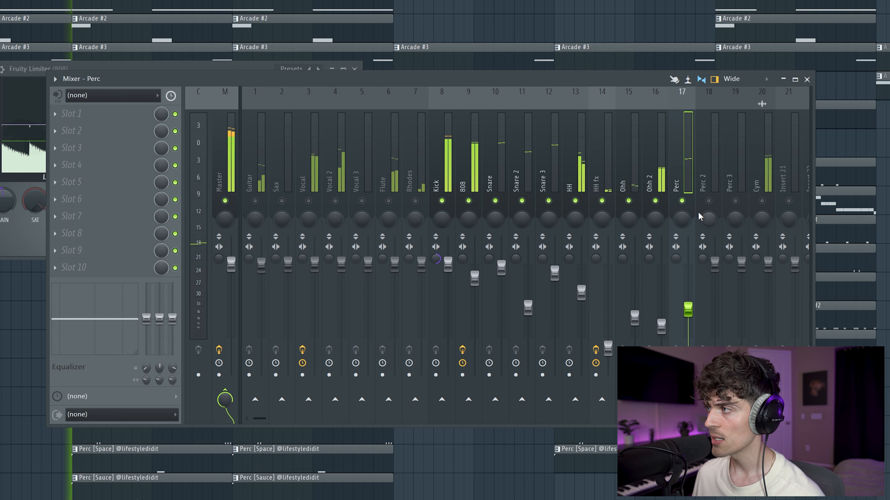
Step: Unmute the Perc 2, Perc 3 and Cym tracks and lower their faders to sit behind the main drums
left_click(708, 200)
left_click(762, 201)
left_click(768, 265)
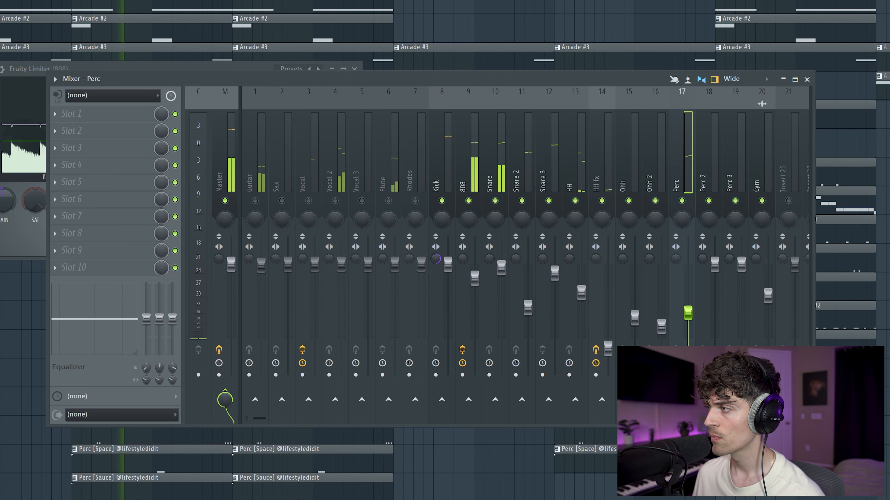
left_click(707, 165)
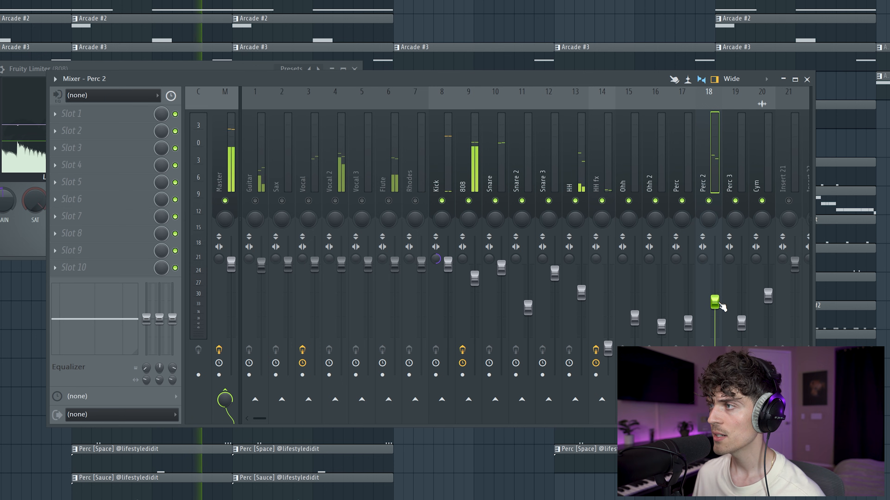
Step: Fine-tune the balance by nudging the 808 and Cym faders down and the Ohh and Ohh 2 faders up
left_click(475, 280)
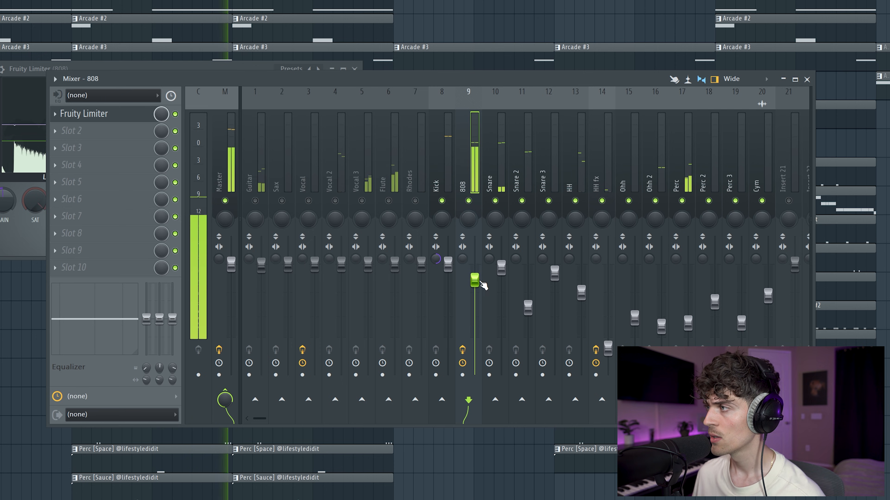
left_click(687, 307)
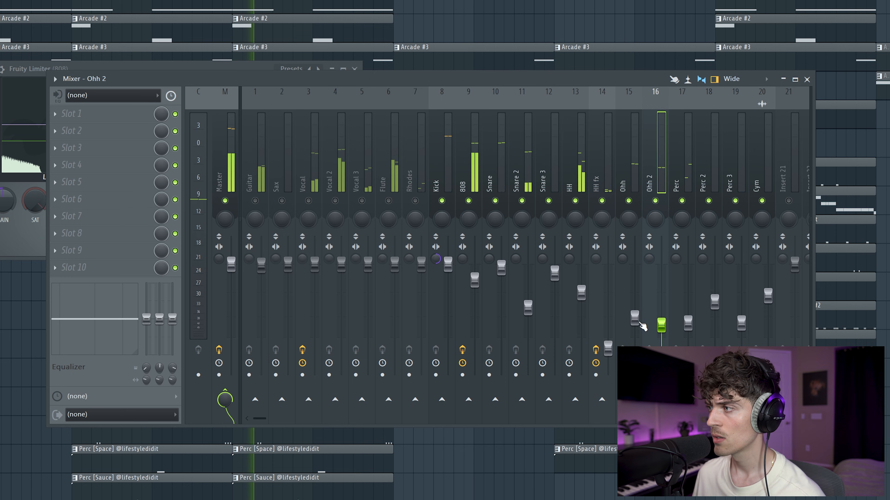
left_click(661, 324)
left_click(715, 305)
left_click(768, 296)
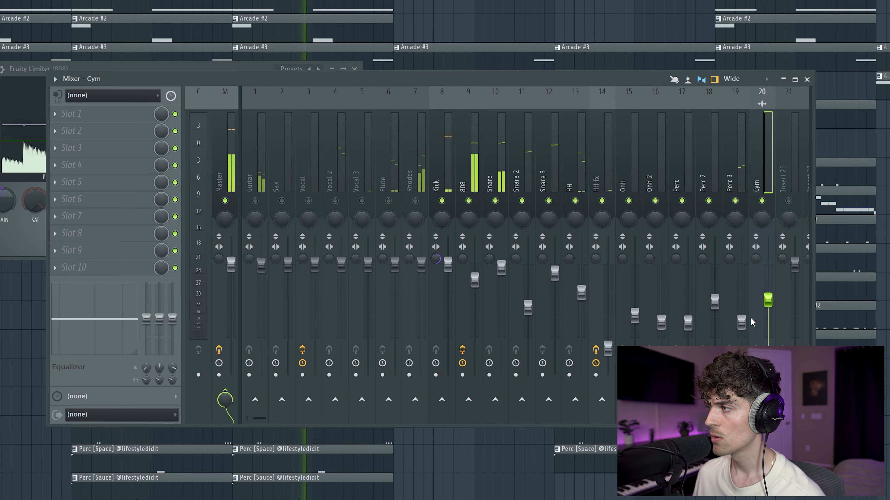
Step: Select all drum tracks from Kick through Cym and lower their faders together to leave headroom on the Master
left_click(233, 152)
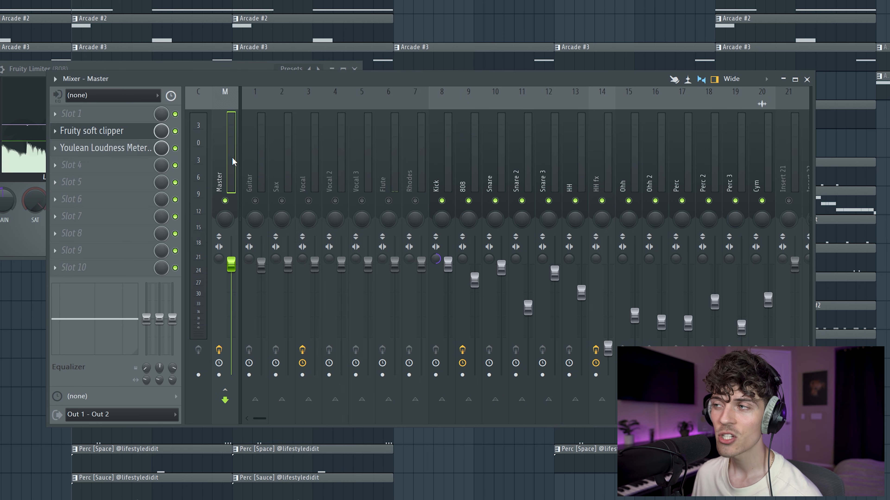
left_click(448, 168)
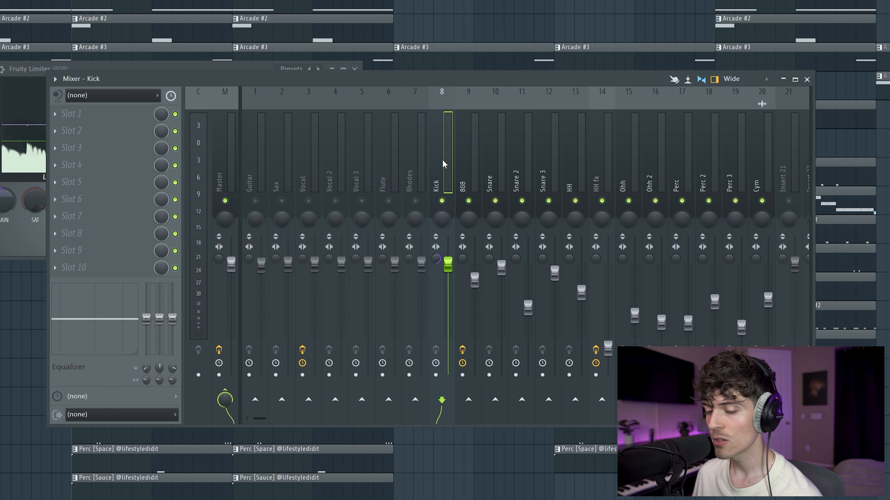
left_click_drag(453, 163, 704, 156)
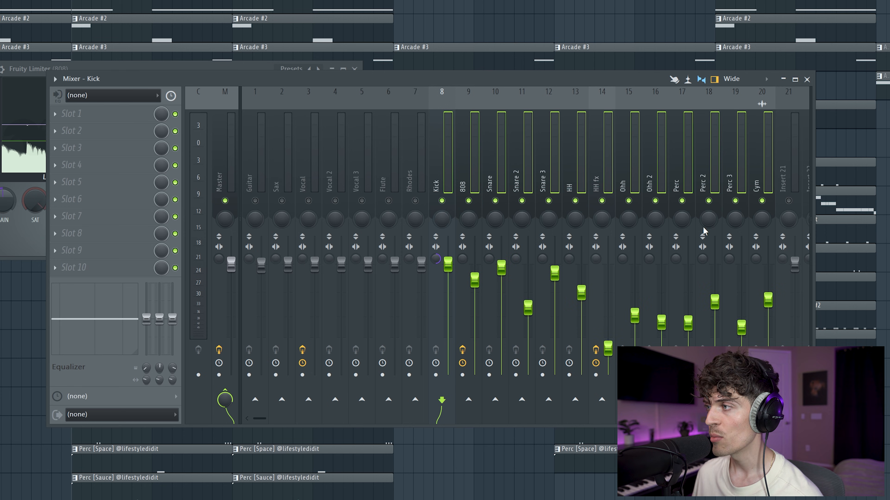
left_click_drag(580, 294, 581, 302)
key("space")
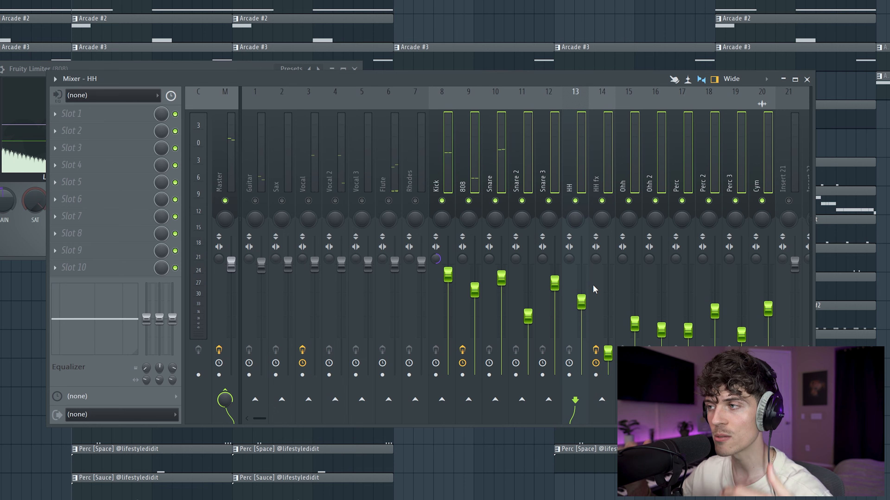
Step: Lower the Kick through Cym faders together slightly more and check the level on the Master during playback
left_click(223, 153)
left_click_drag(442, 168, 702, 173)
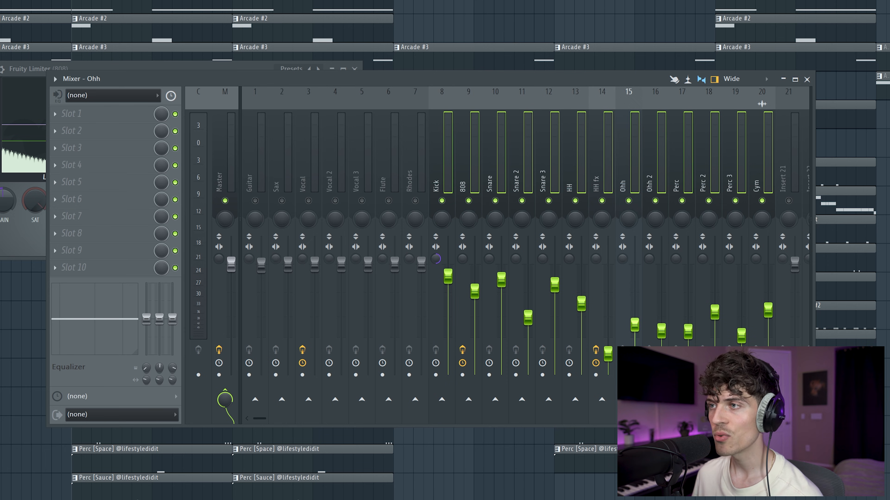
key("space")
left_click(228, 176)
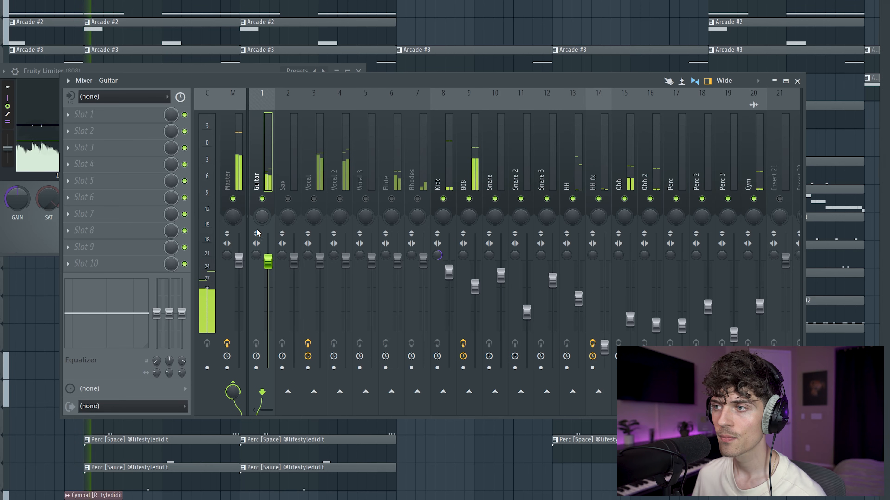
key("F6")
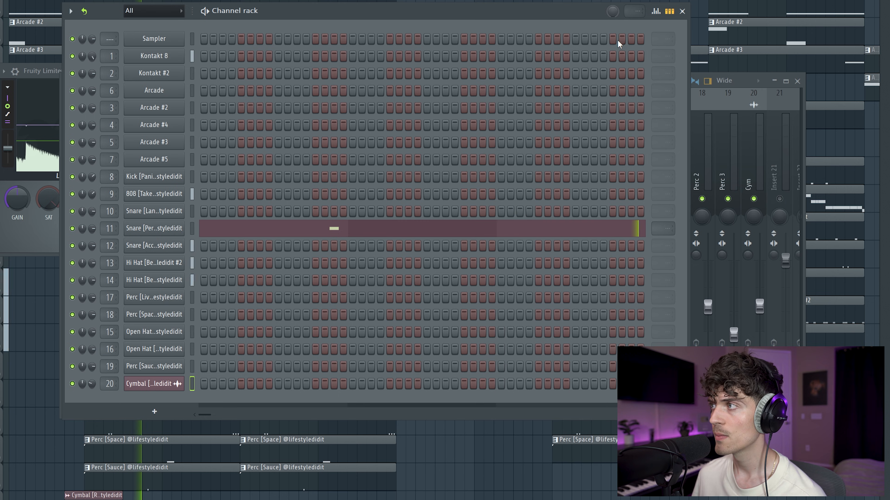
left_click(682, 11)
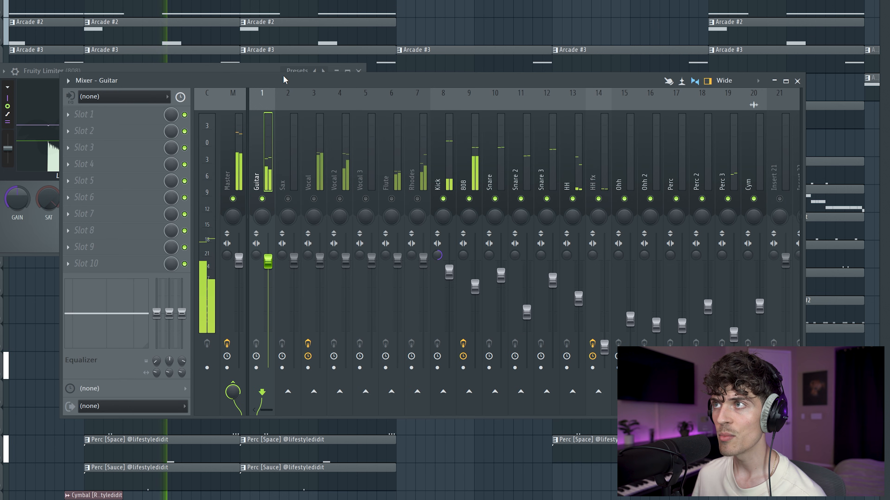
key("F6")
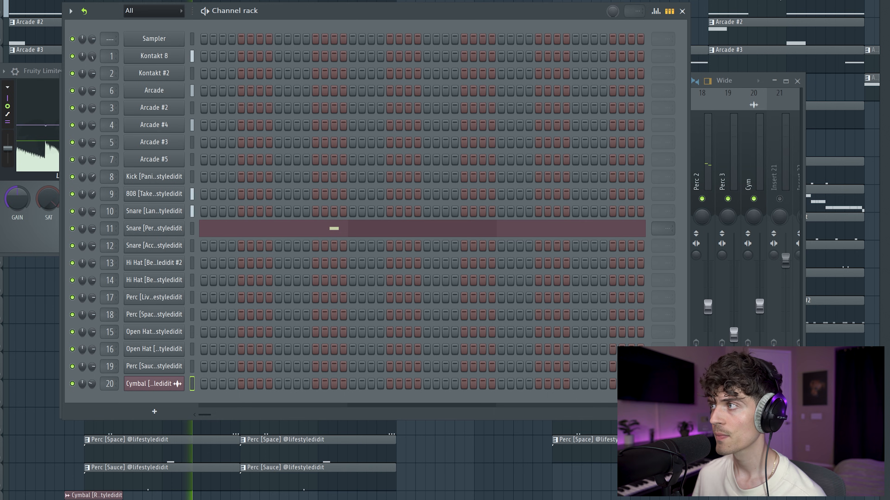
left_click(684, 13)
Step: Lower the Guitar fader slightly and apply a low-cut preset in Fruity parametric EQ 2 on the Guitar track
left_click_drag(268, 265, 268, 269)
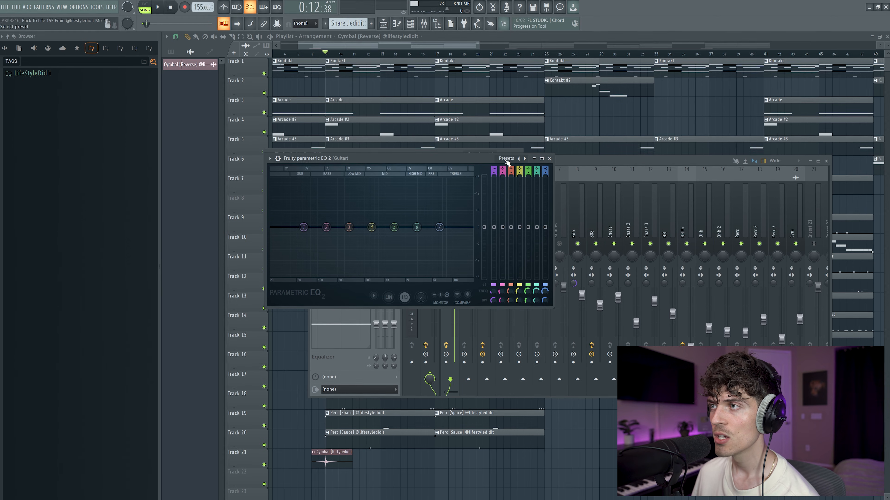
left_click(506, 158)
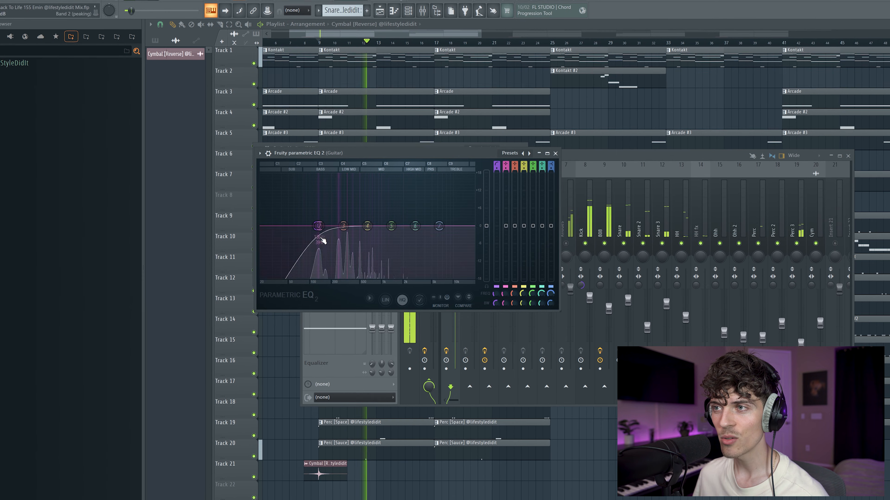
Step: Fine-tune the low-cut frequency in the Guitar EQ and raise the LowCut of the Guitar's ValhallaVintageVerb
left_click_drag(316, 225, 318, 226)
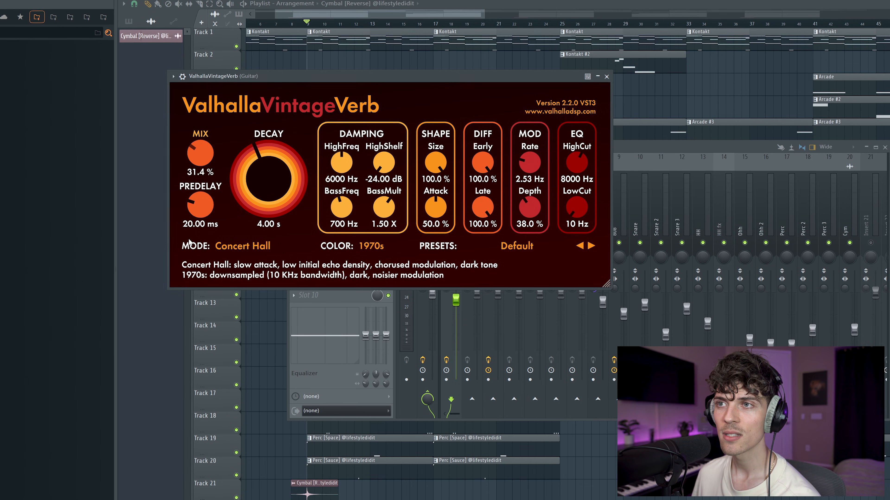
left_click_drag(577, 211, 580, 181)
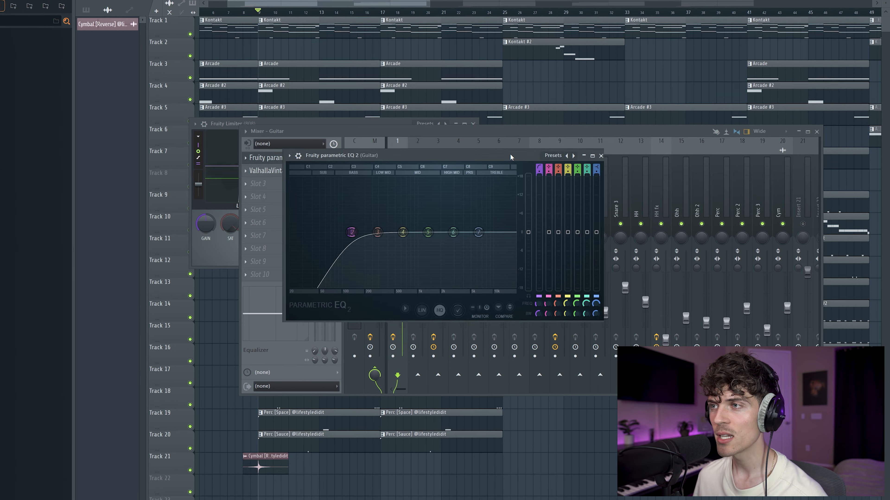
Step: During playback, sweep band 3 of the Guitar EQ for a low-mid resonance, cut it slightly, and gently boost the treble around 5648 Hz
key("space")
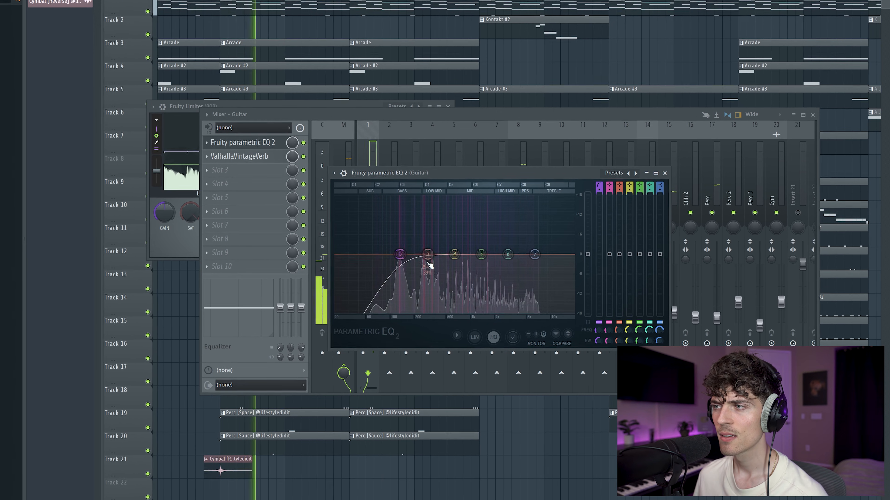
left_click_drag(422, 225, 423, 197)
scroll(423, 197, "down", 7)
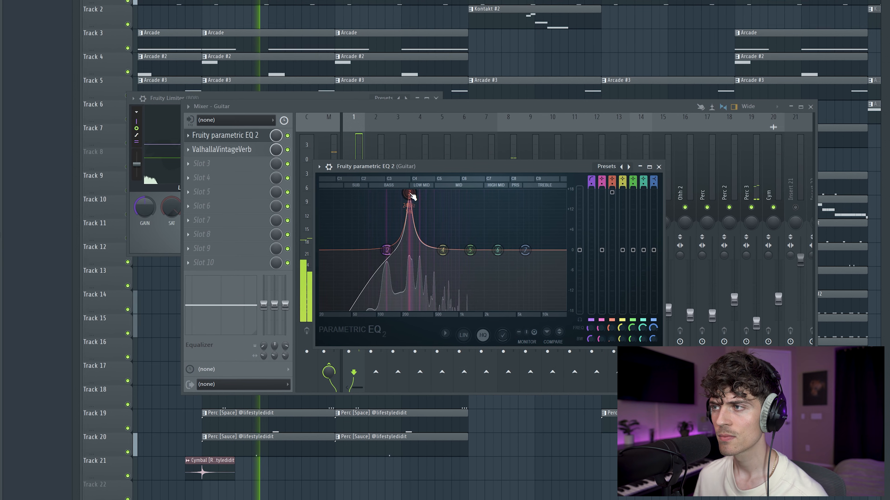
left_click_drag(395, 186, 397, 187)
left_click_drag(605, 187, 599, 251)
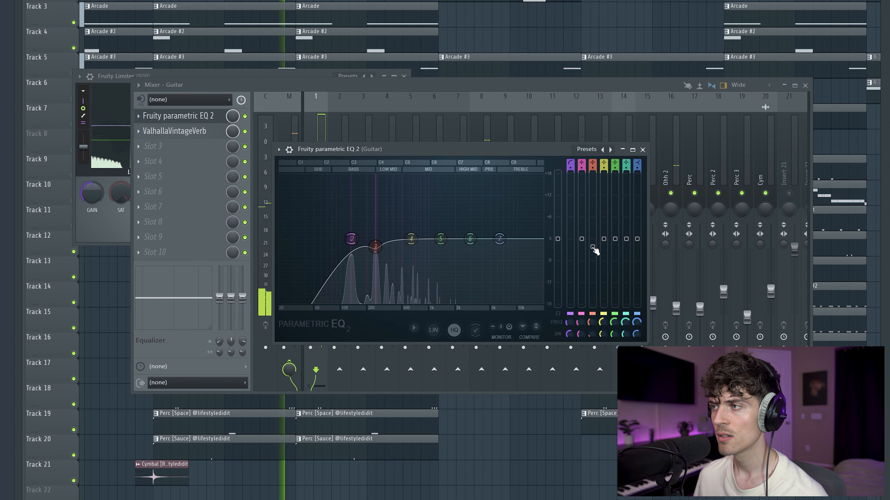
mouse_move(470, 239)
left_mouse_down()
mouse_move(491, 233)
mouse_move(481, 230)
left_mouse_up()
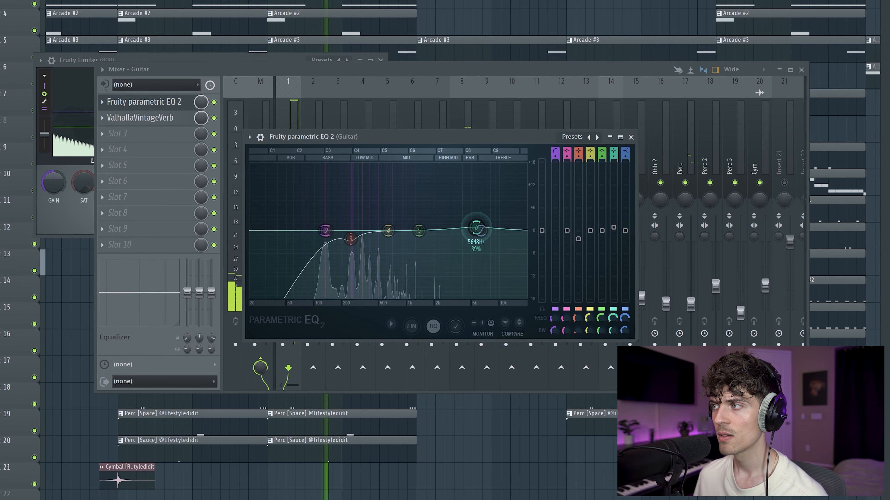
left_click(630, 137)
Step: Enable the Flute track and lower its fader to sit under the Guitar
right_click(255, 236)
left_click(266, 240)
left_click(333, 237)
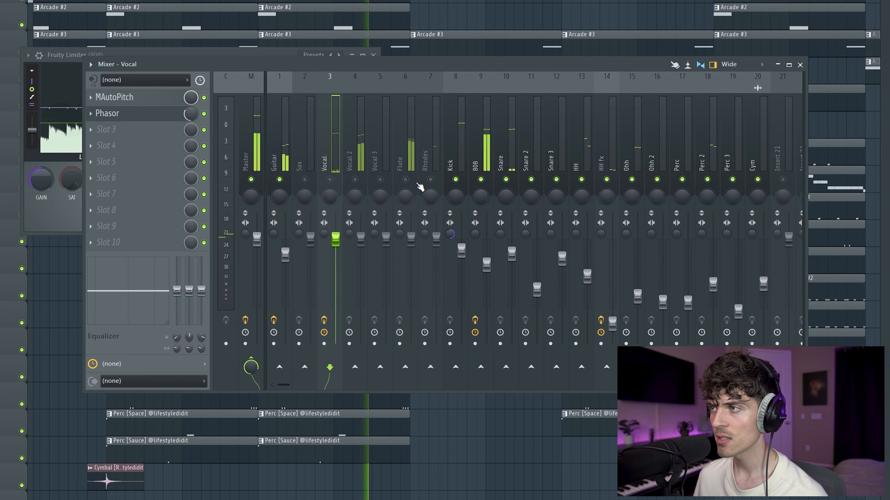
left_click(410, 146)
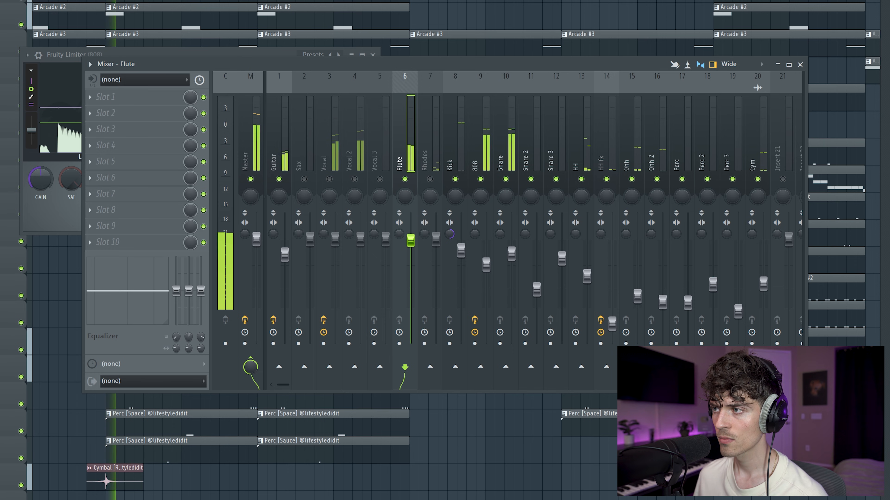
left_click_drag(411, 248, 410, 271)
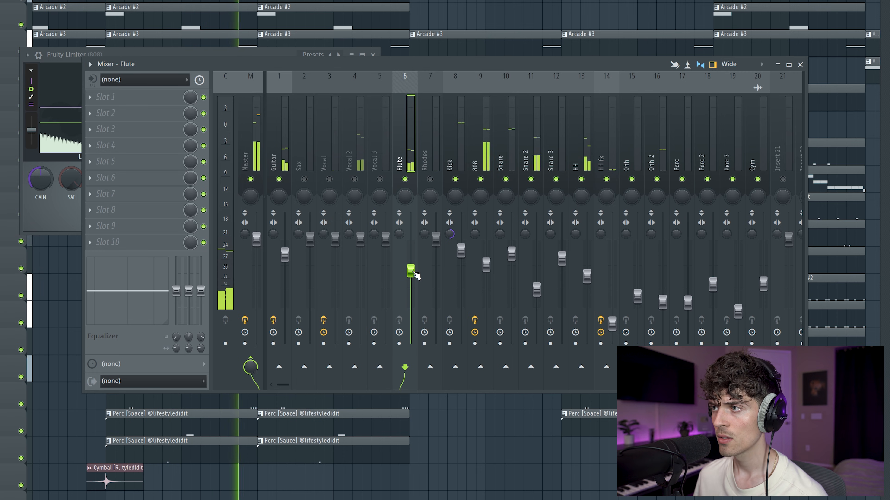
Step: Enable the Vocal 2 track and lower its fader below the Flute's level while playing the beat
left_click(354, 178)
left_click(361, 149)
left_click_drag(361, 239, 361, 262)
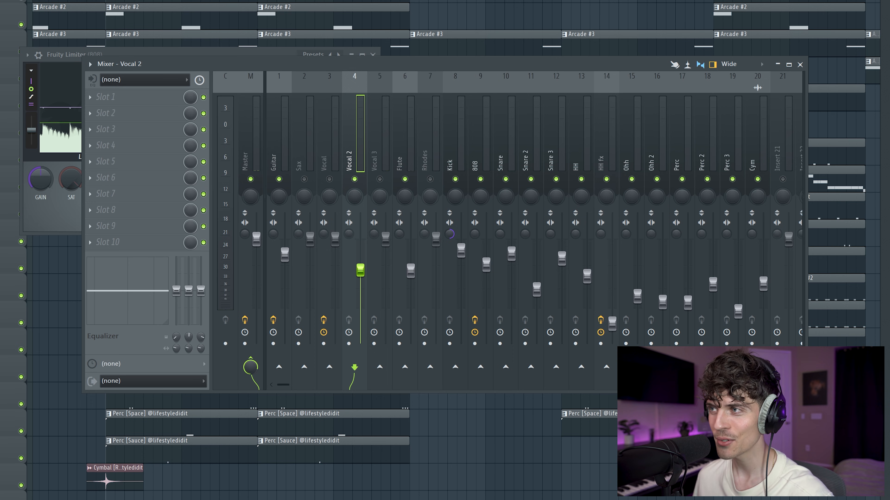
key("space")
left_click_drag(361, 270, 360, 286)
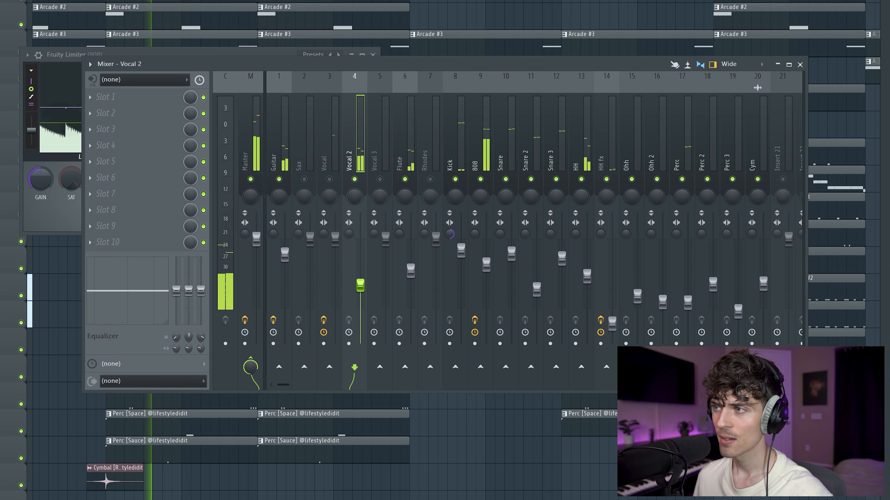
key("space")
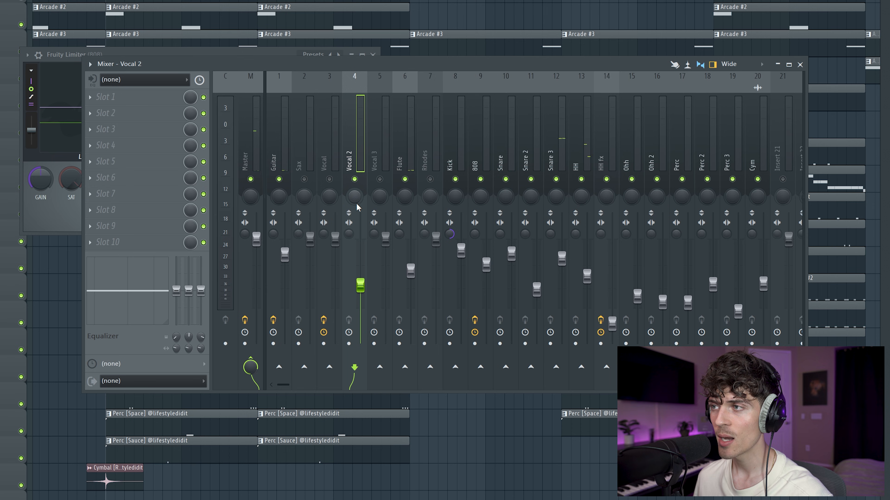
Step: Pan Vocal 2 slightly left and Flute slightly right, and lower the Vocal 2 fader a little more
left_click(407, 203)
left_click(357, 158)
left_click(379, 155)
left_click(434, 156)
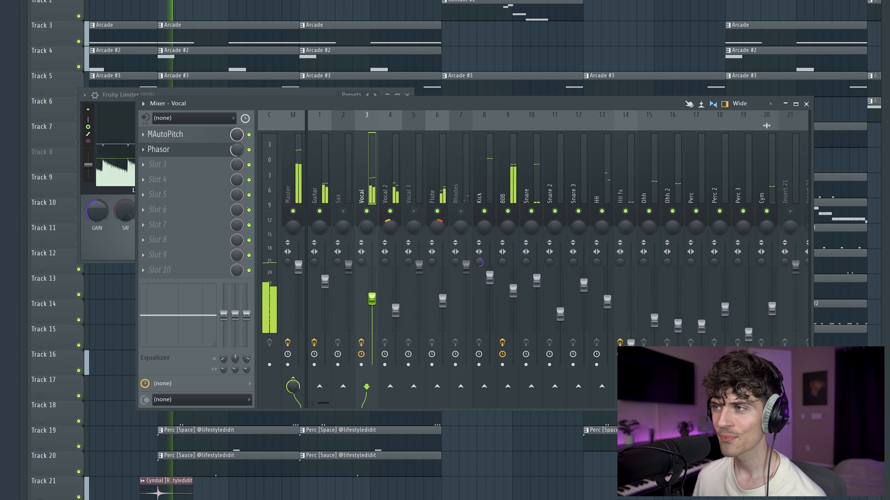
left_click(389, 304)
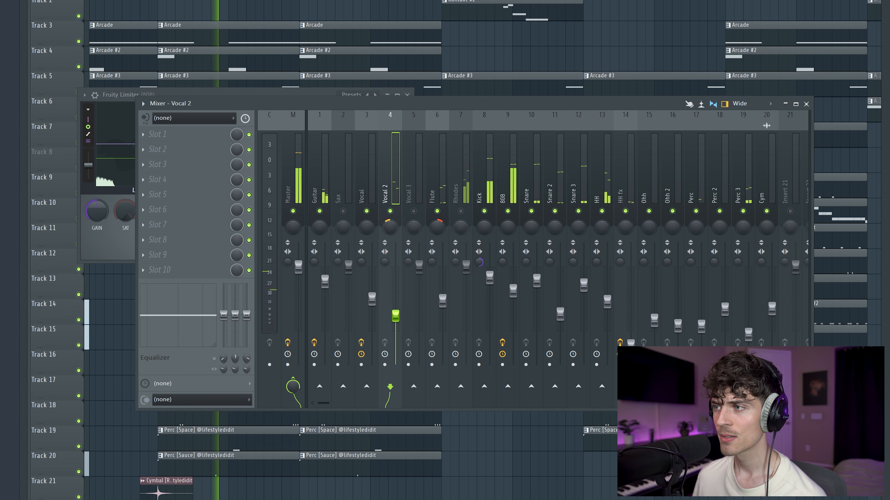
Step: Add the Soundtoys Little Plate reverb to the Vocal track after Phasor and raise its low cut
left_click(372, 189)
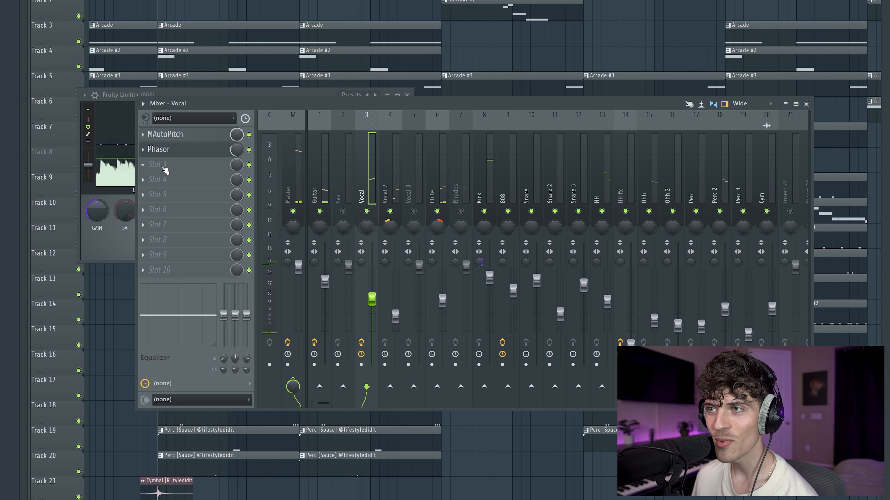
left_click(165, 171)
mouse_move(285, 443)
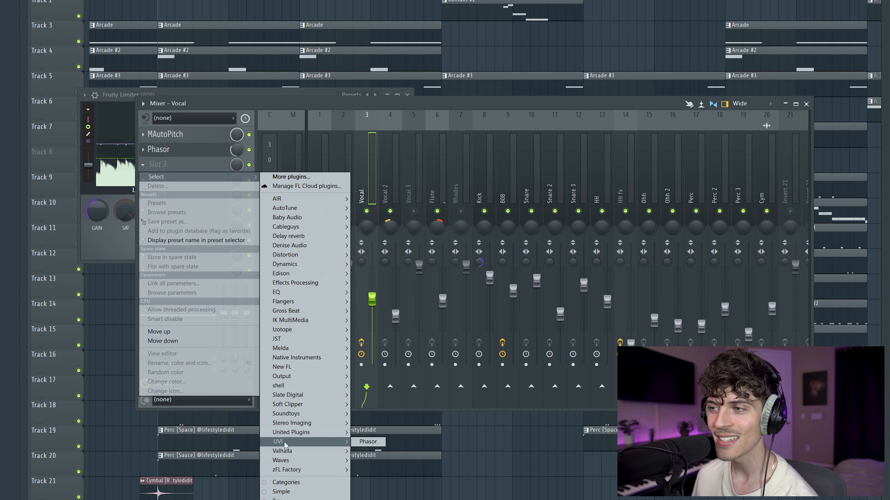
mouse_move(309, 416)
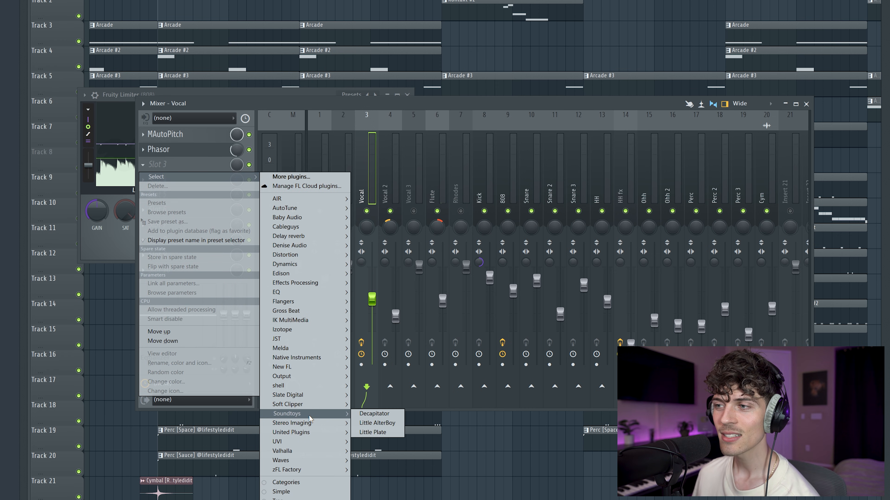
left_click(378, 433)
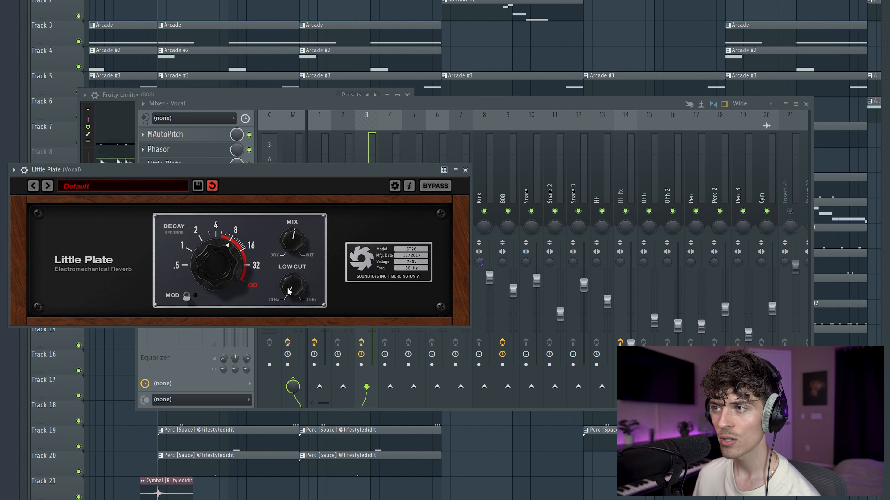
left_click(457, 171)
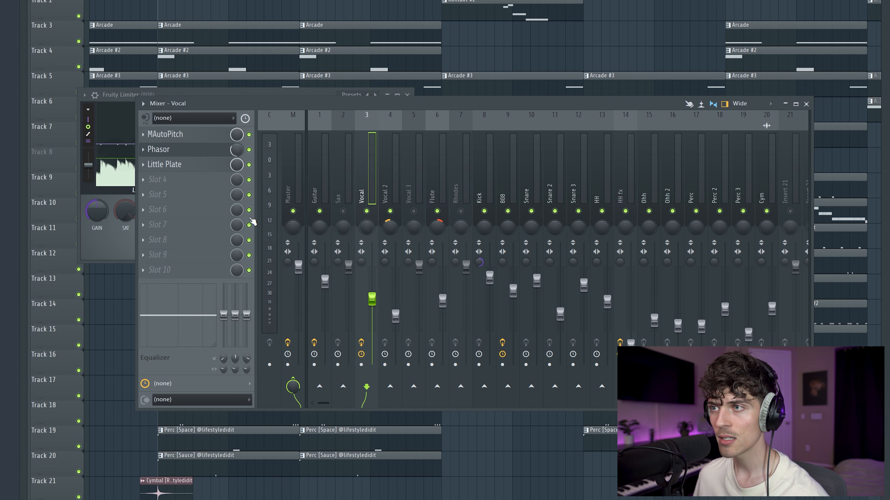
Step: Add Fruity parametric EQ 2 to the Vocal track after Little Plate and load the High&Low preset
left_click(178, 189)
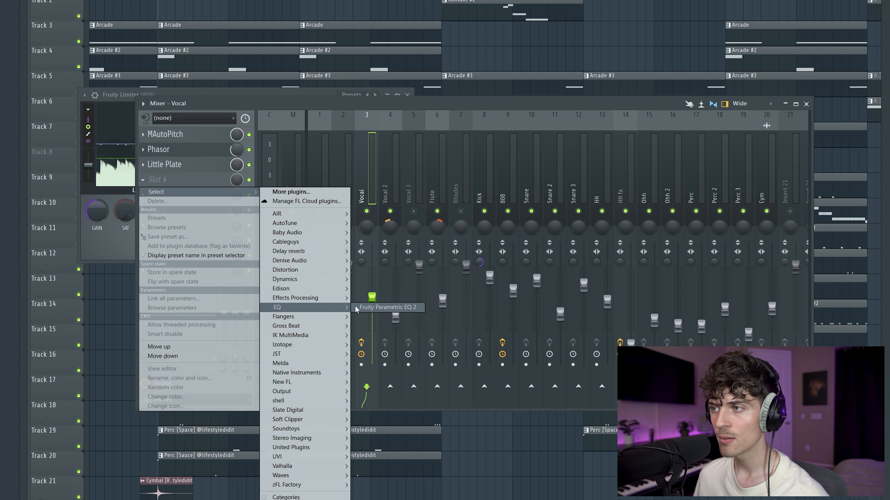
left_click(297, 301)
left_click(439, 126)
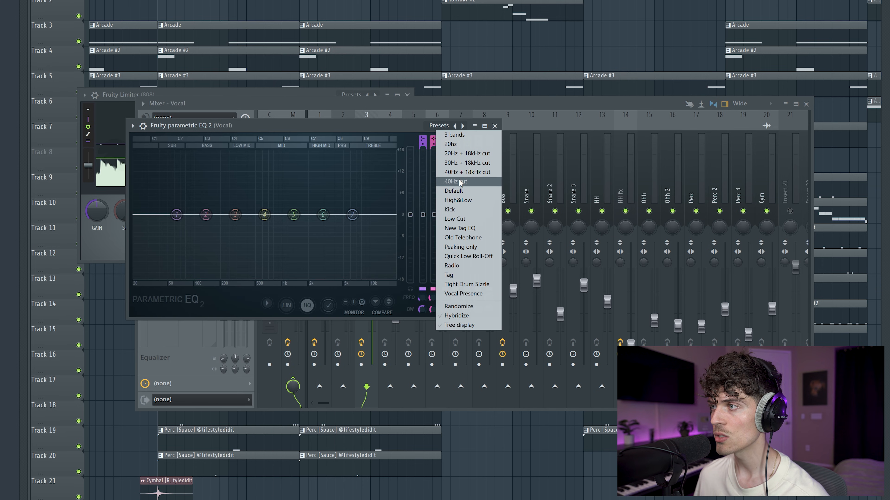
left_click(459, 201)
Step: Narrow the Vocal EQ to the midrange by raising the low cut and bringing the high cut down to about 1969 Hz
left_click_drag(140, 214, 192, 214)
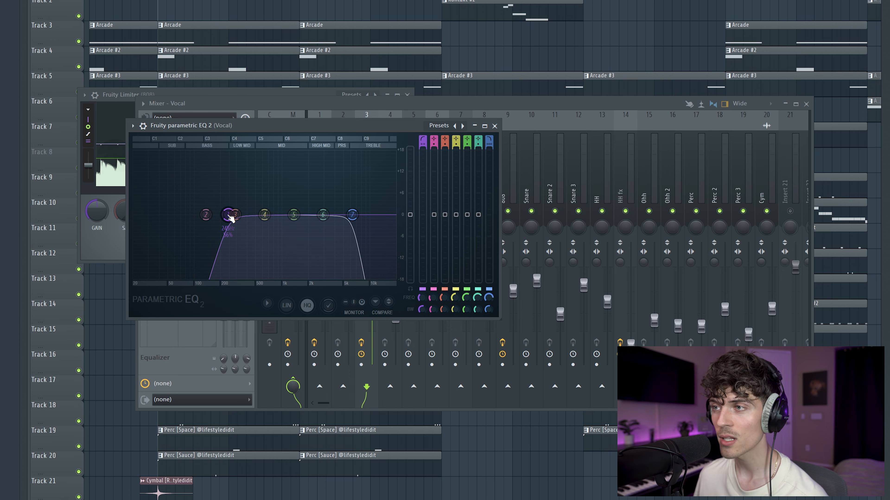
left_click_drag(233, 214, 247, 214)
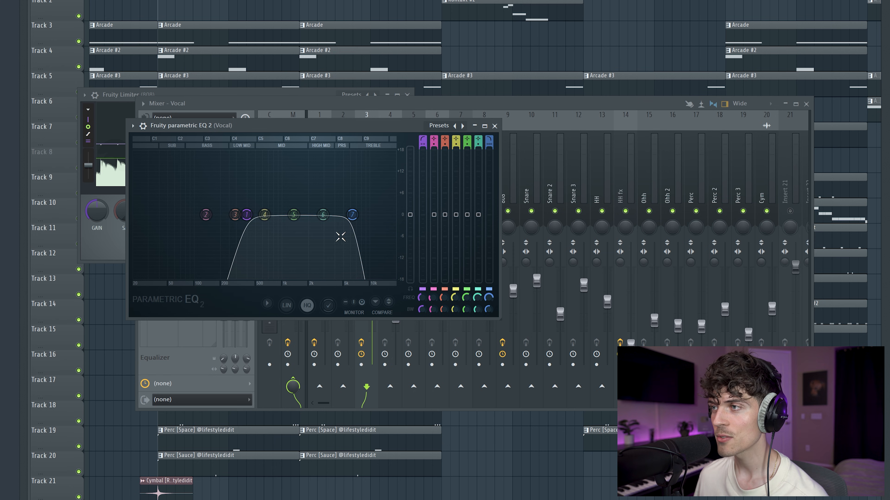
key("space")
left_click_drag(352, 214, 321, 214)
left_click_drag(247, 215, 262, 214)
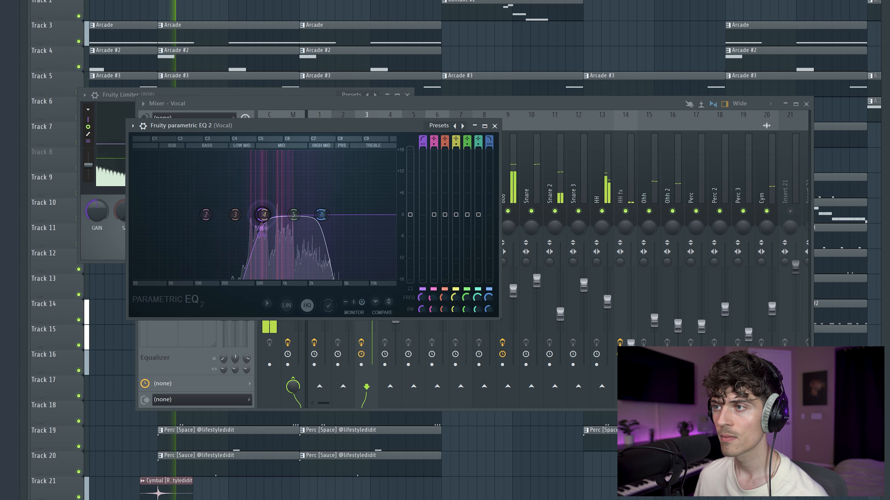
left_click_drag(321, 214, 326, 215)
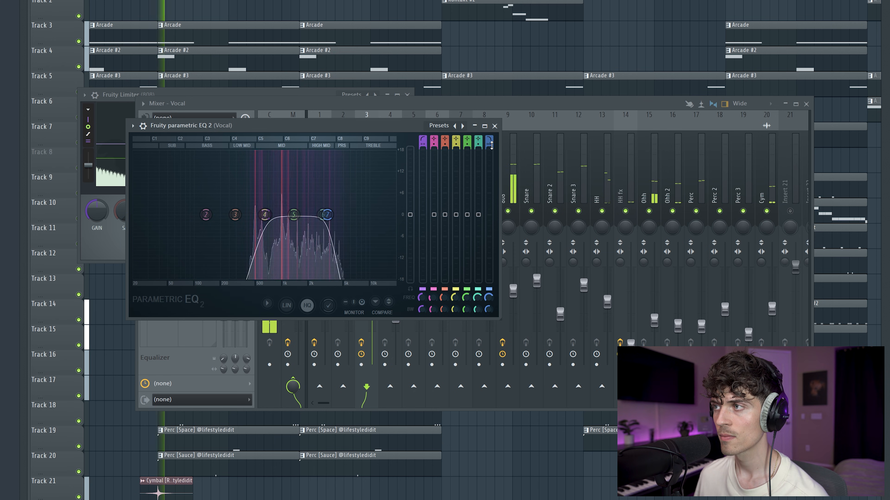
left_click_drag(326, 215, 252, 214)
left_click_drag(315, 215, 308, 215)
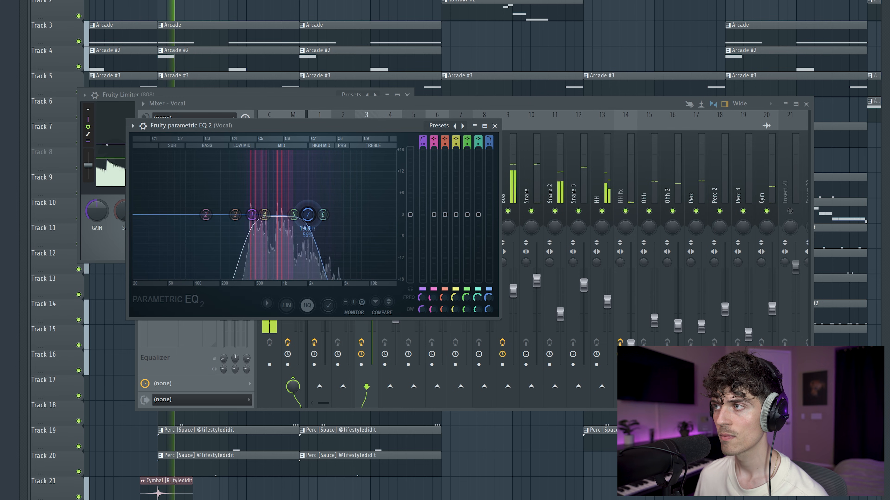
left_click(494, 126)
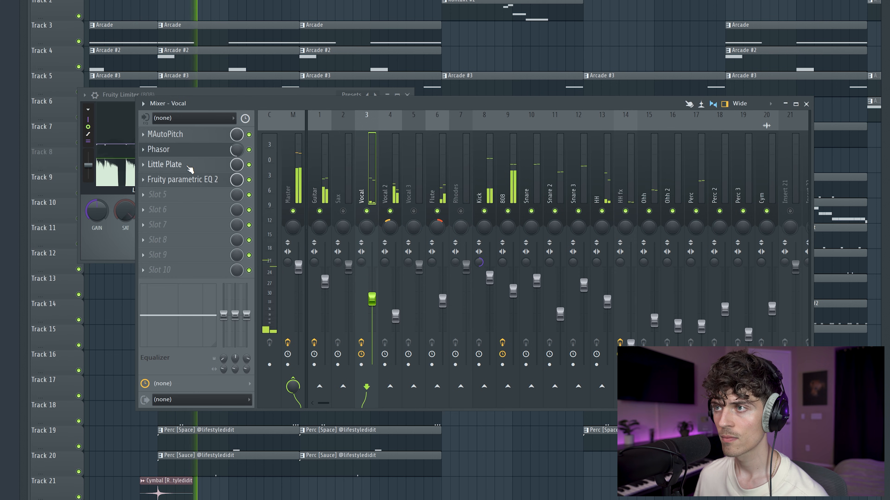
Step: Solo the Vocal track to check its reverb and EQ, and lower its fader slightly
left_click(190, 169)
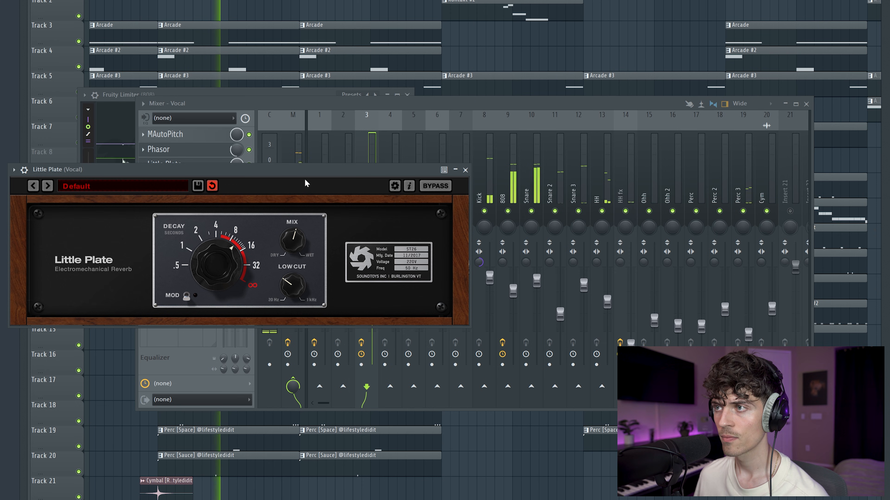
left_click(364, 154)
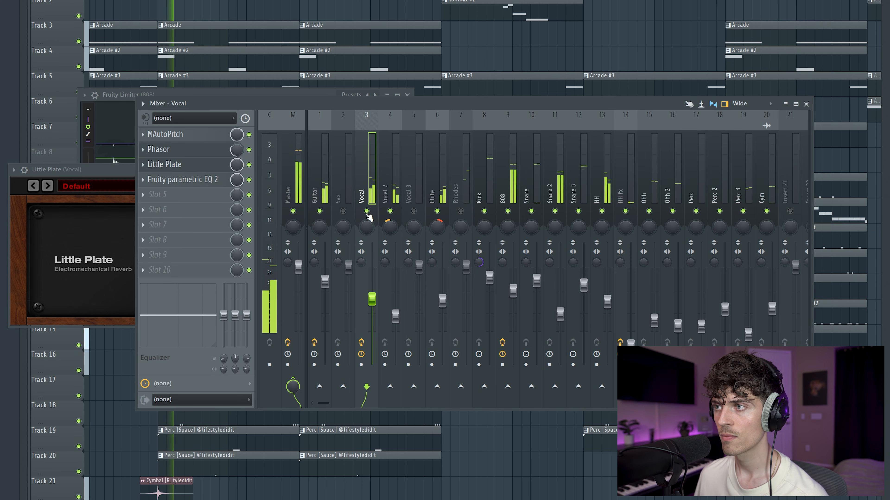
right_click(366, 211)
left_click(188, 175)
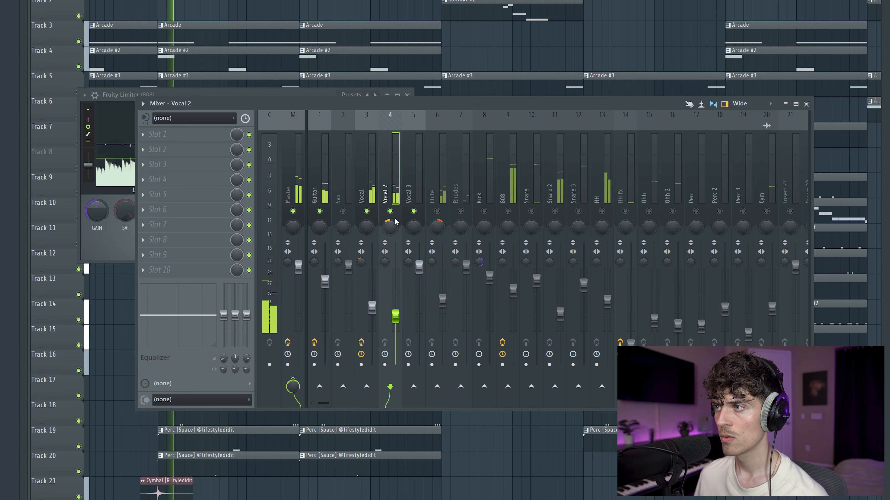
Step: Add Fruity parametric EQ 2 to the Vocal 2 track and remove its low end with a high-pass on band 1
left_click(182, 141)
mouse_move(313, 263)
left_click(385, 262)
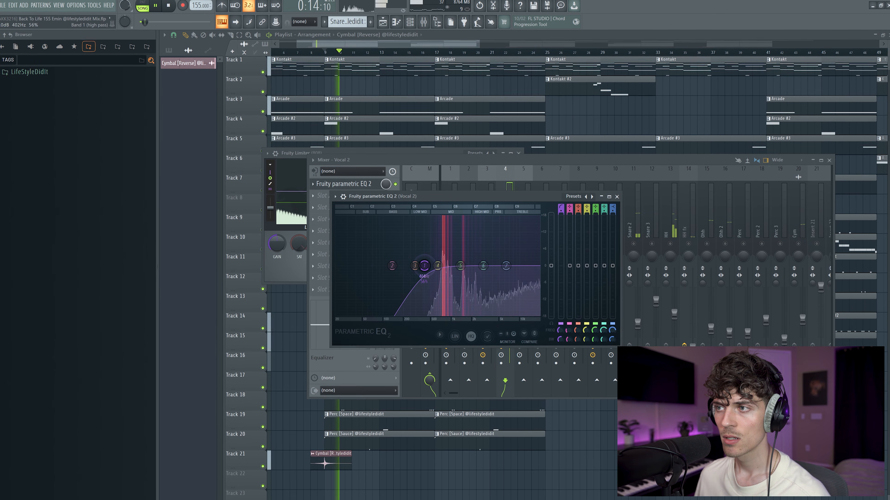
left_click_drag(424, 265, 419, 266)
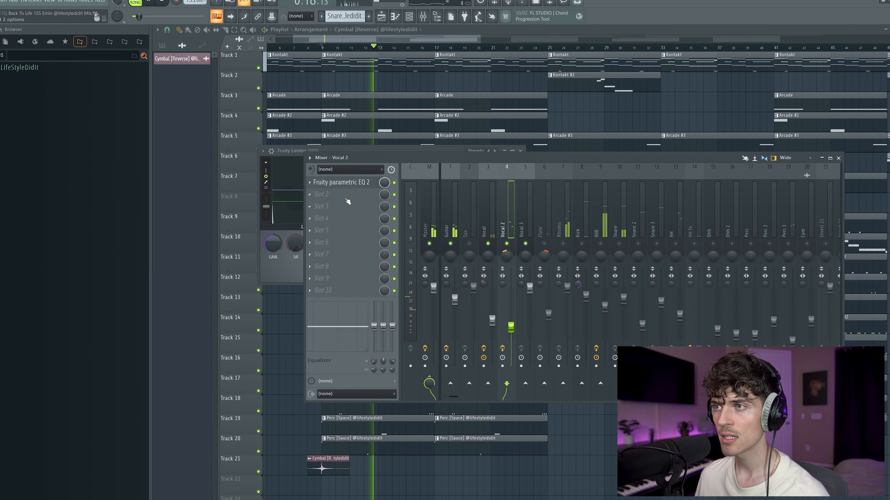
Step: Add ValhallaVintageVerb to Vocal 2 after the EQ, with the mix at 32.3 % and the decay at 2.93 s
mouse_move(431, 426)
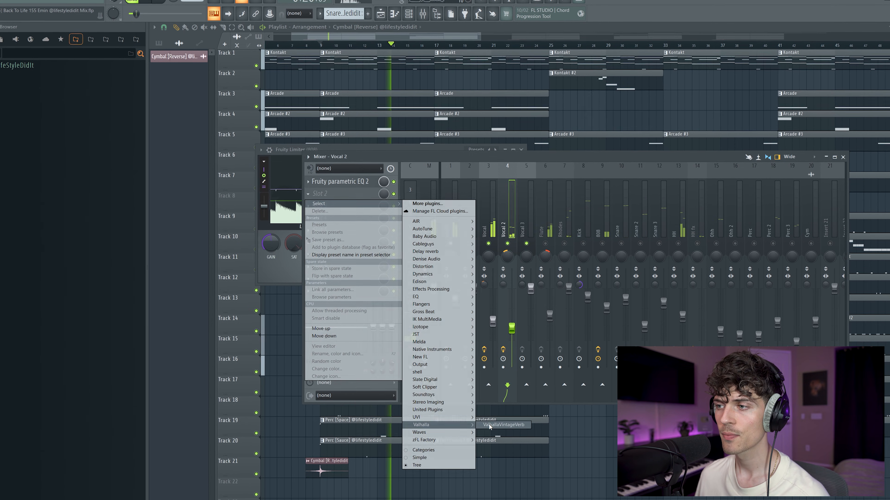
left_click(489, 425)
left_click_drag(212, 153, 207, 221)
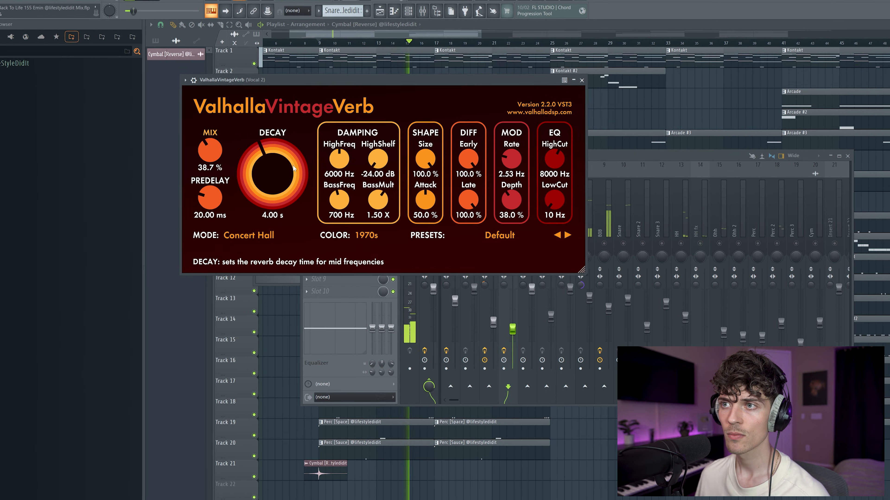
left_click_drag(211, 152, 211, 159)
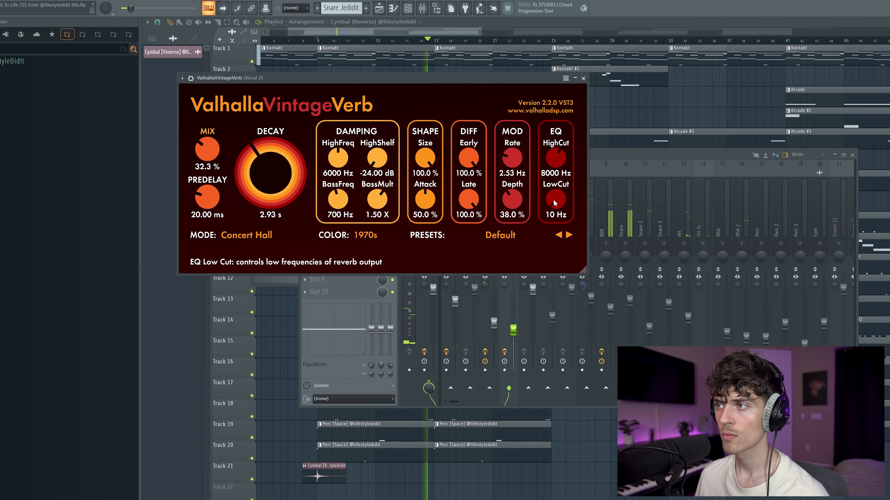
Step: Raise the low cut of Vocal 2's reverb and re-enable the muted Guitar, Sax, Vocal and Vocal 3 tracks
left_click_drag(556, 202, 560, 181)
left_click(585, 77)
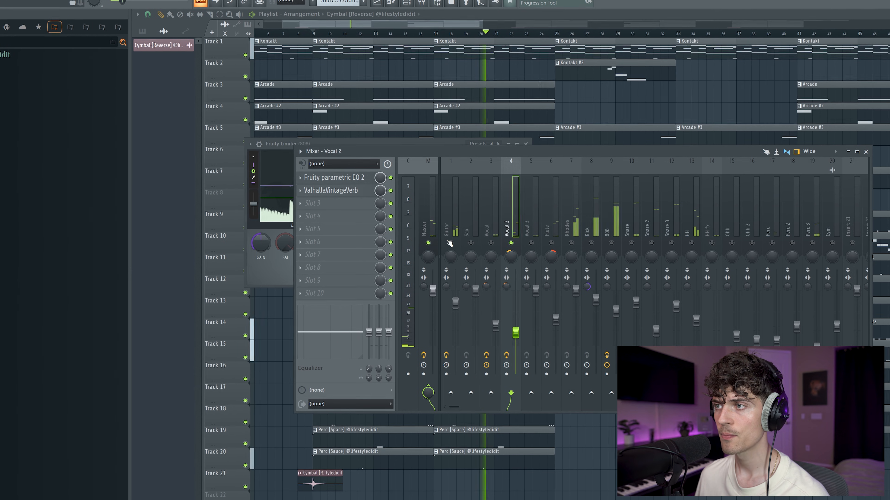
left_click_drag(471, 244, 524, 249)
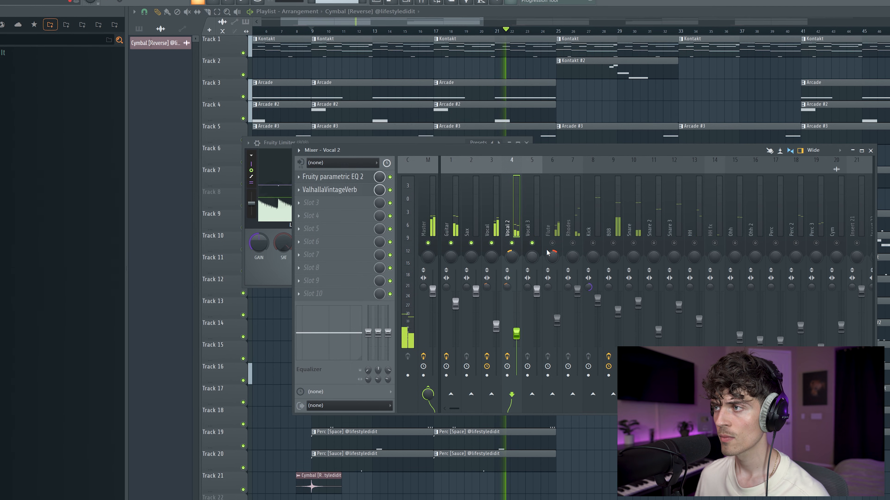
Step: Add Fruity Delay 3 to the Guitar track in slot 3, after the ValhallaVintageVerb
left_click(457, 216)
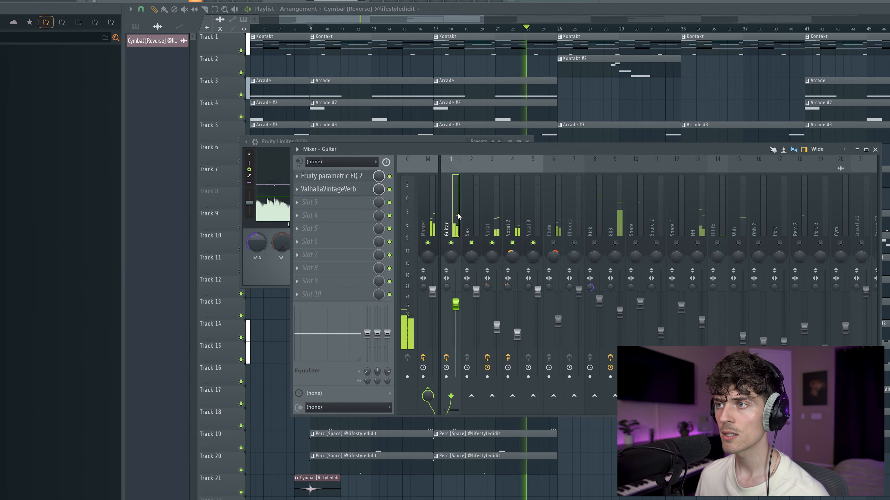
left_click(315, 205)
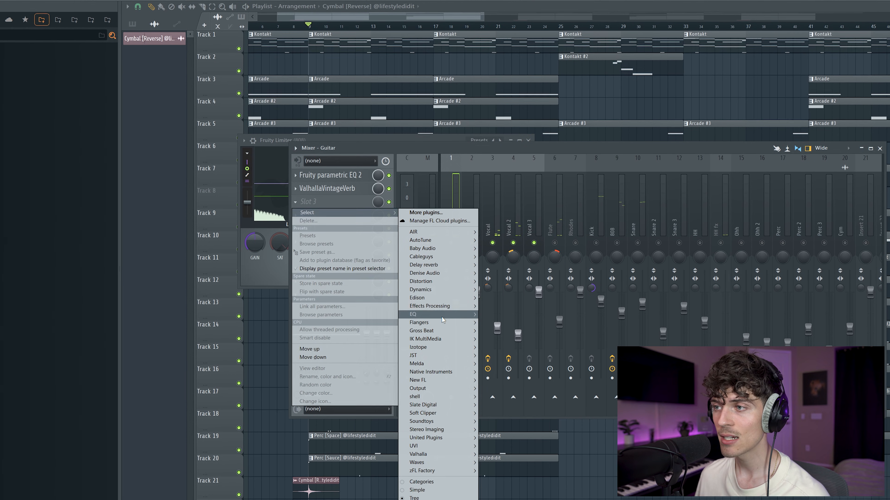
mouse_move(438, 266)
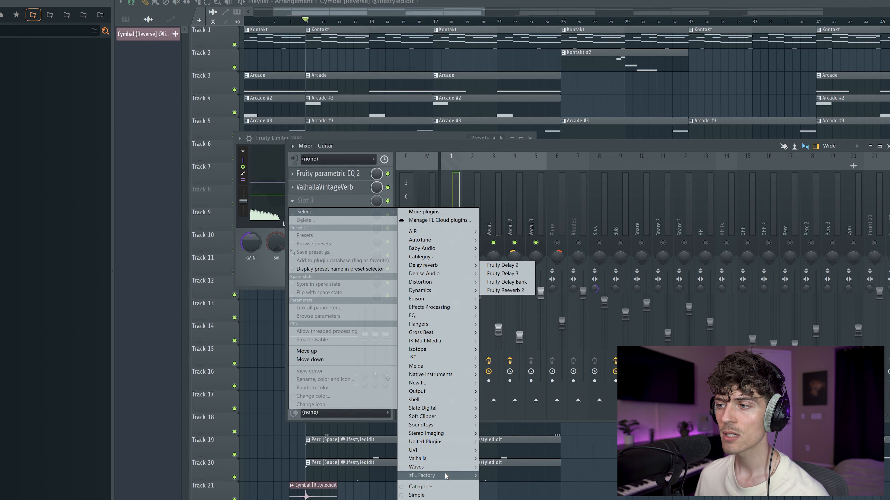
mouse_move(447, 262)
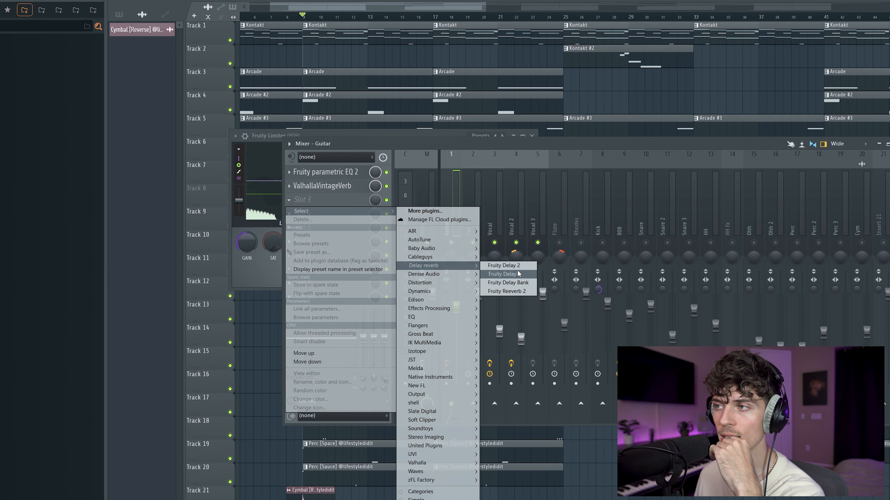
left_click(506, 274)
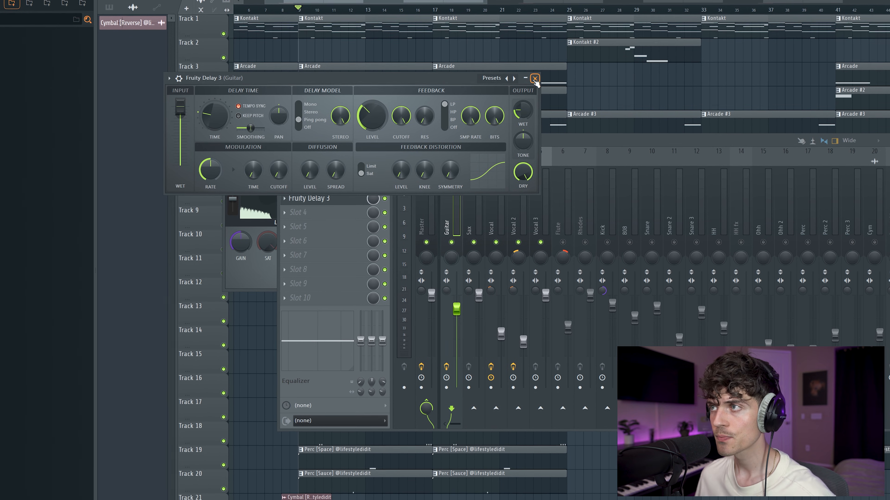
left_click(534, 78)
Step: Solo the Guitar track and listen to its delay during playback while reviewing the Fruity Delay 3 settings
right_click(452, 242)
key("space")
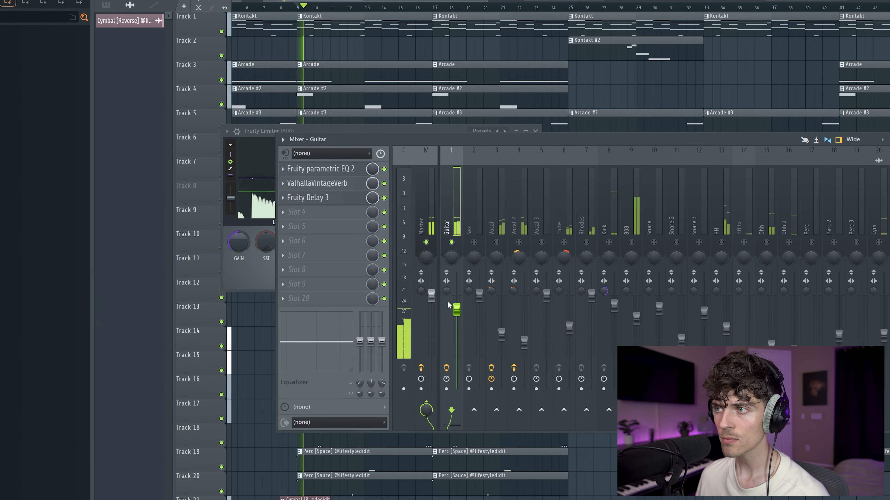
left_click(343, 202)
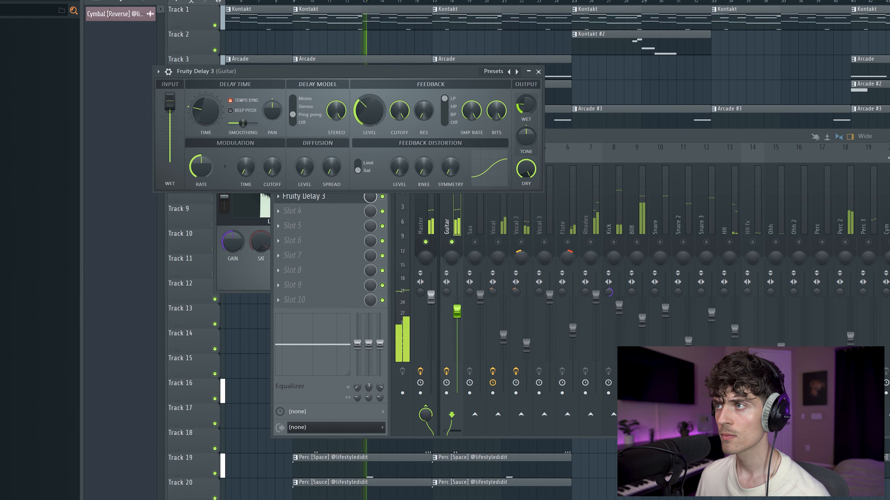
left_click(538, 71)
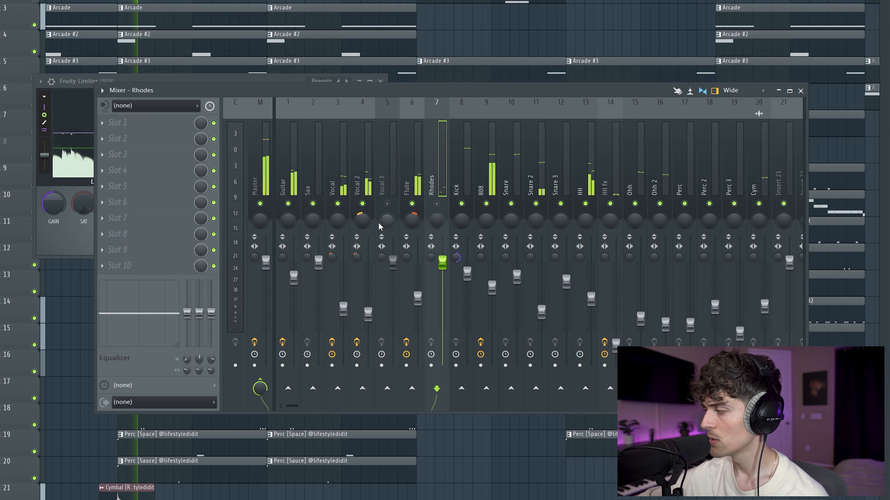
Step: Lower the Flute and Vocal 2 faders slightly and raise the Guitar fader a little
left_click(411, 308)
left_click_drag(368, 315, 369, 316)
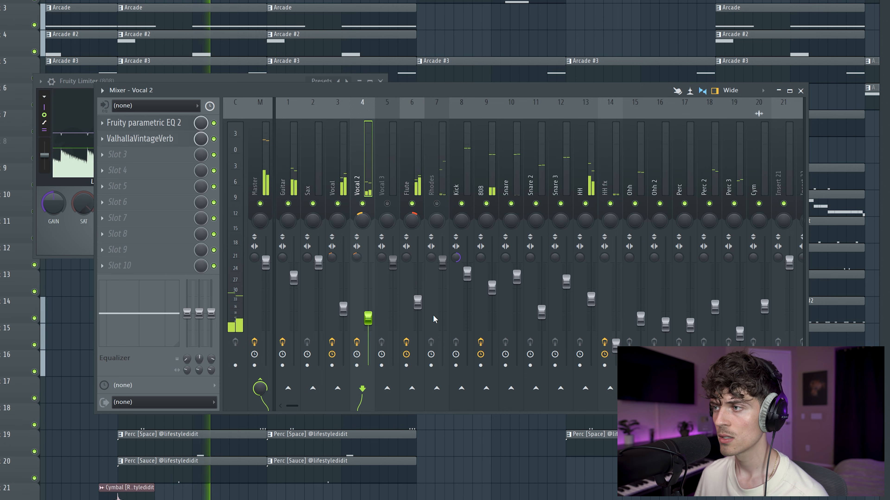
left_click_drag(418, 304, 417, 311)
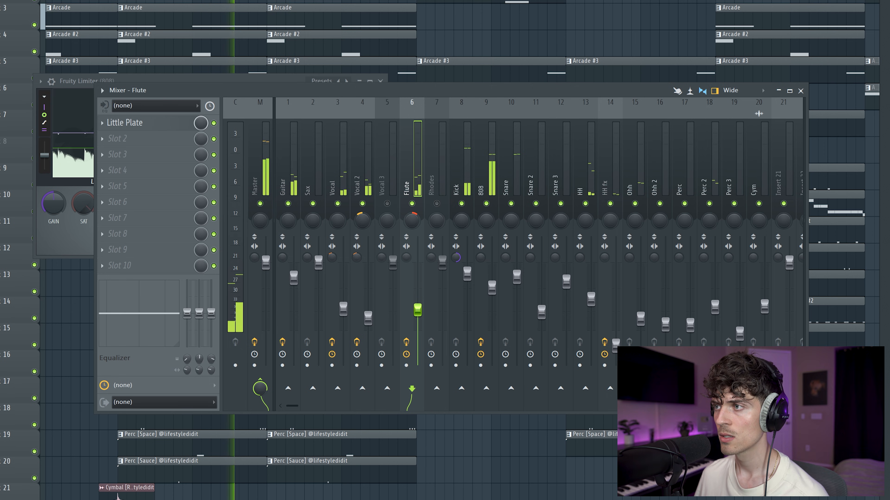
left_click(293, 278)
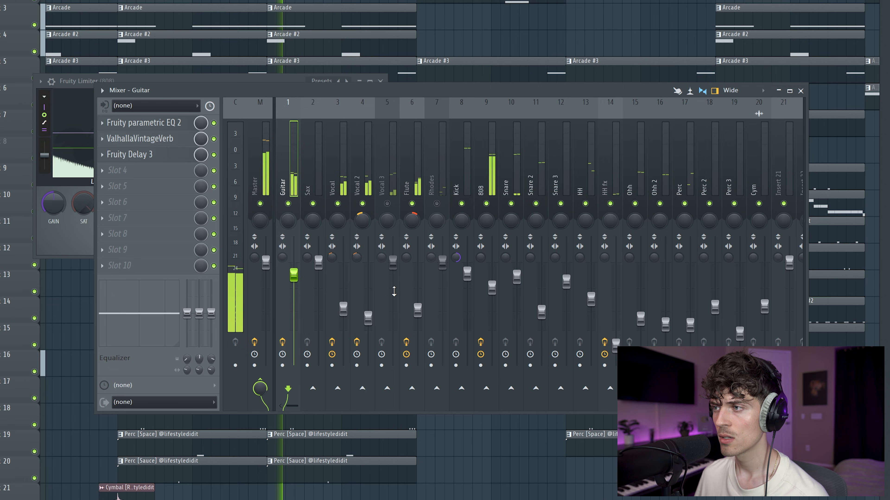
left_click(367, 317)
left_click(418, 311)
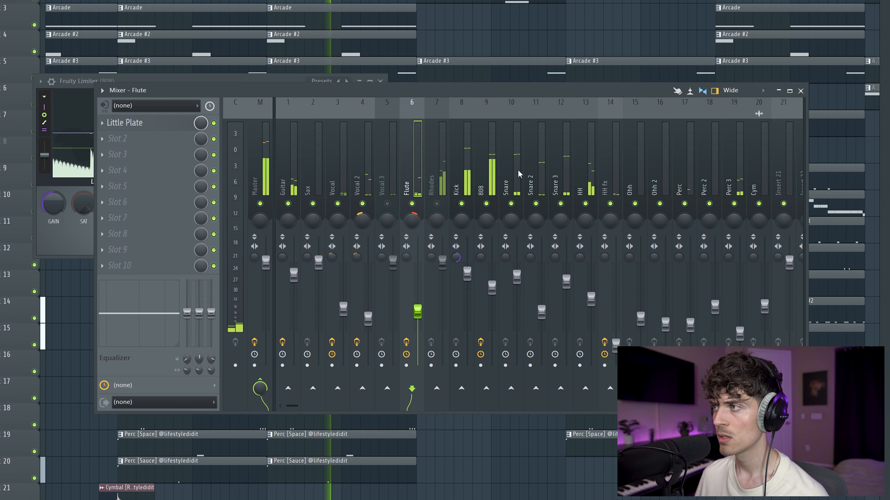
Step: Raise the Snare and Snare 2 faders slightly
left_click(503, 182)
left_click_drag(518, 277, 517, 275)
left_click_drag(541, 312, 541, 309)
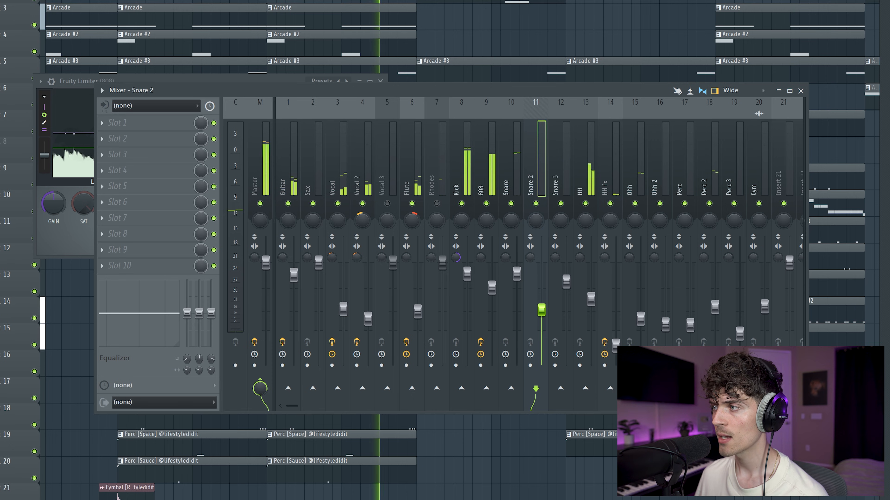
left_click(516, 274)
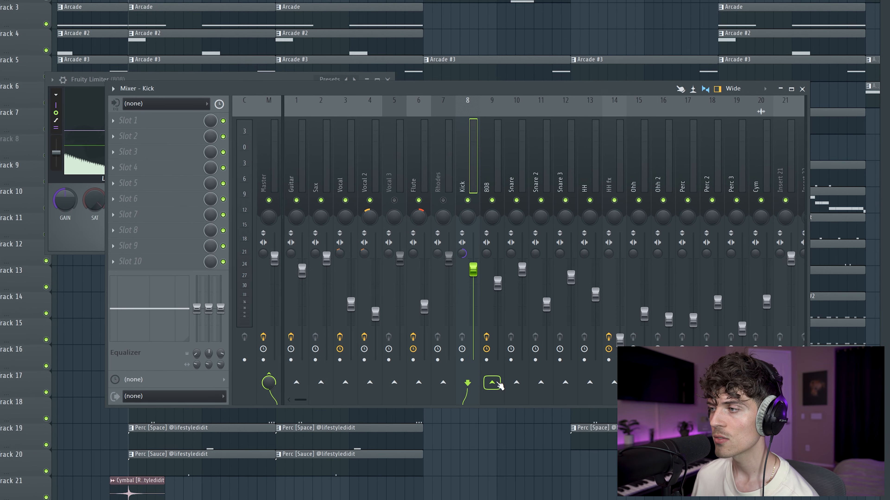
Step: Sidechain the Kick to the 808 track and close the 808's existing Fruity Limiter window
right_click(550, 380)
left_click(501, 412)
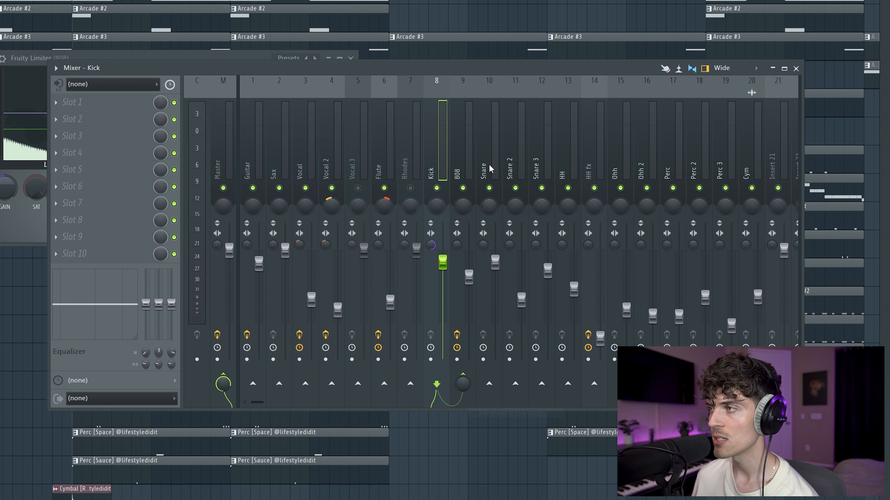
left_click(459, 160)
left_click(118, 102)
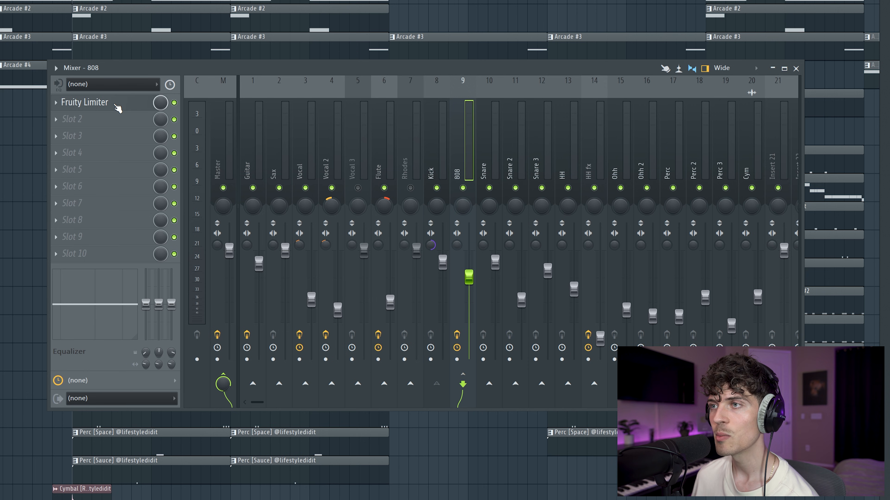
left_click(350, 59)
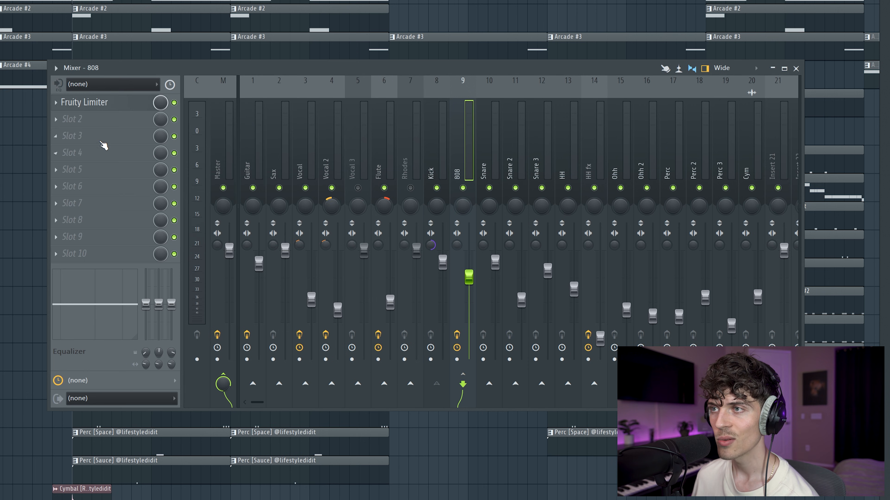
Step: Add a second Fruity Limiter in slot 3 of the 808 track and switch it to COMP mode with sidechain input 1
left_click(103, 138)
mouse_move(263, 250)
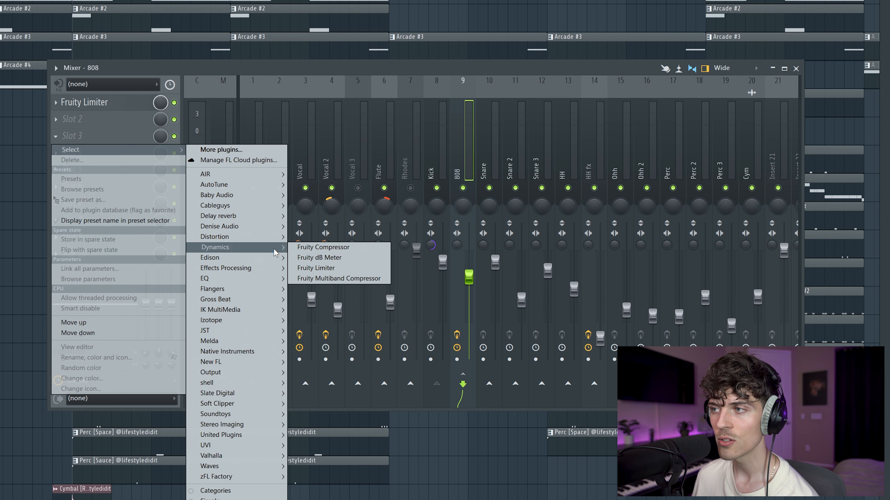
left_click(332, 270)
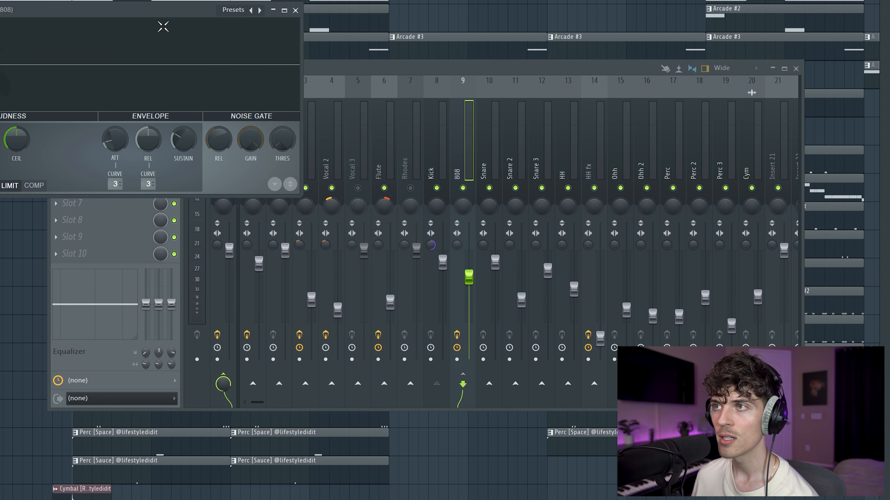
left_click_drag(144, 10, 294, 102)
left_click(183, 275)
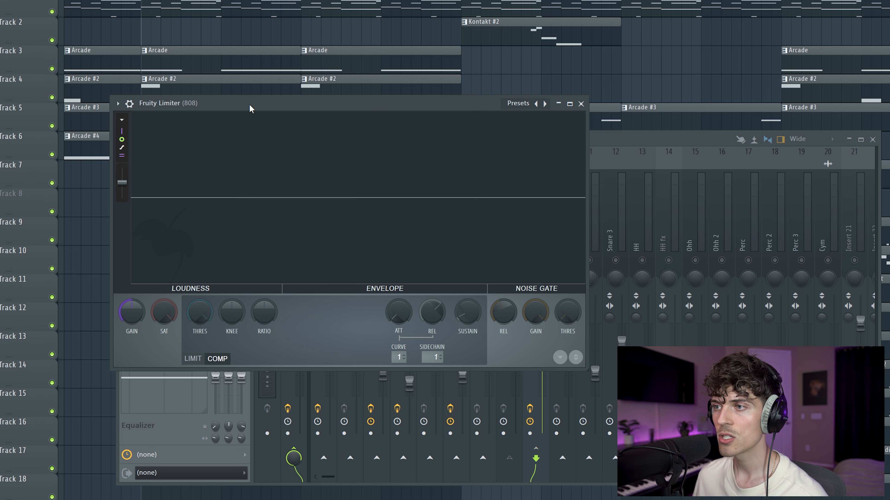
Step: Lower the threshold, raise the ratio and adjust the release of the 808's sidechain limiter during playback
left_click_drag(199, 309, 199, 337)
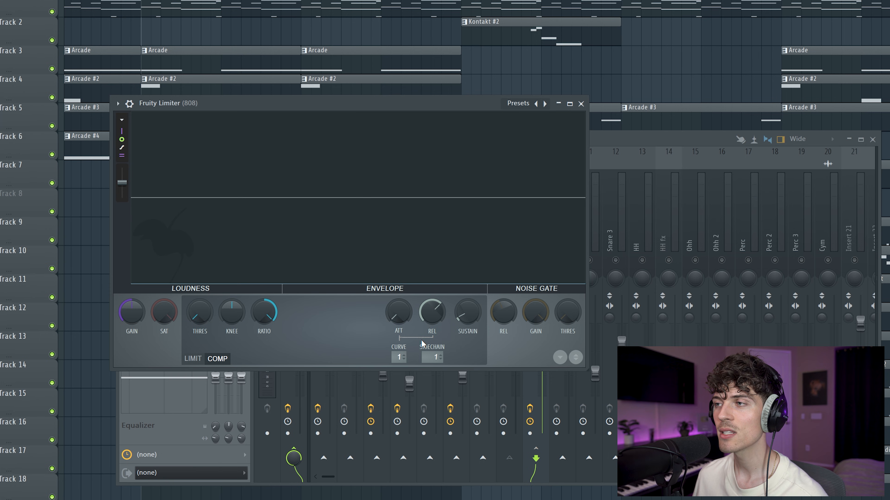
left_click_drag(440, 315, 440, 326)
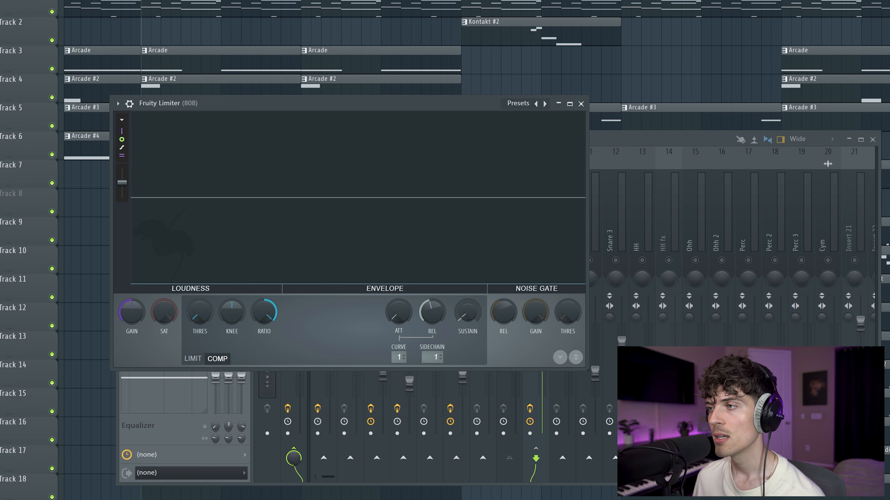
key("space")
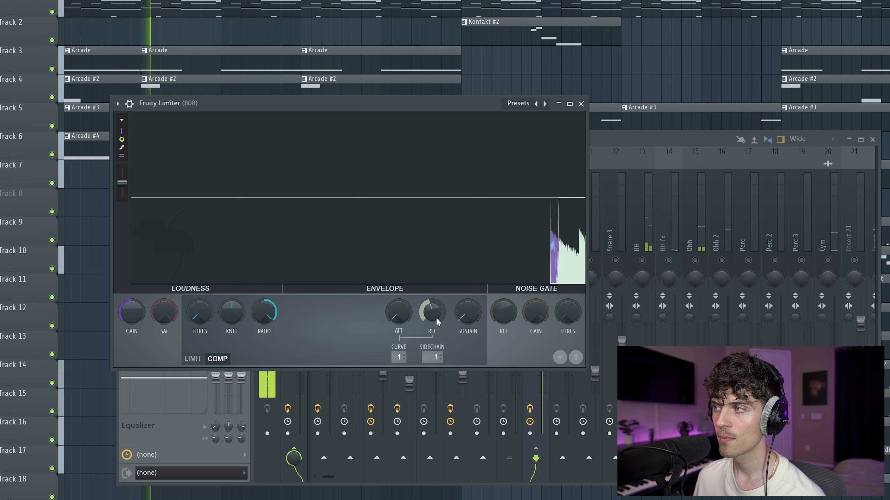
left_click_drag(435, 318, 435, 306)
key("space")
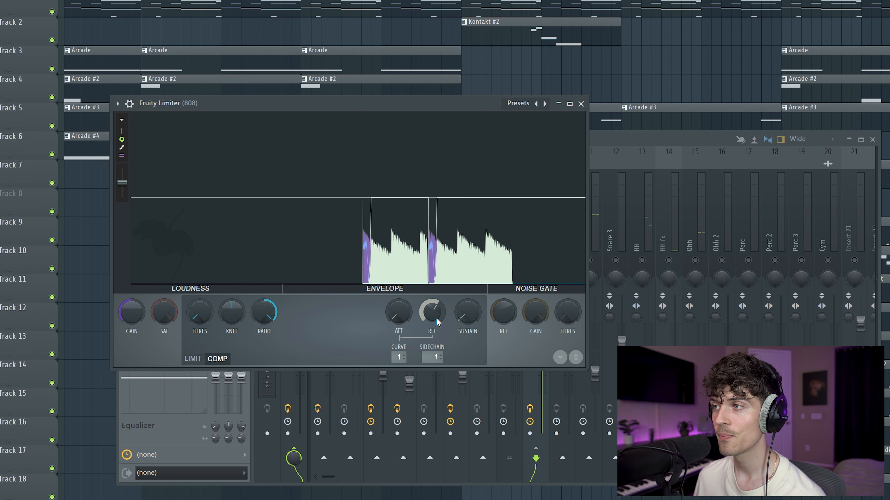
Step: Fine-tune the release of the 808's sidechain ducking by auditioning longer and shorter settings during playback
key("space")
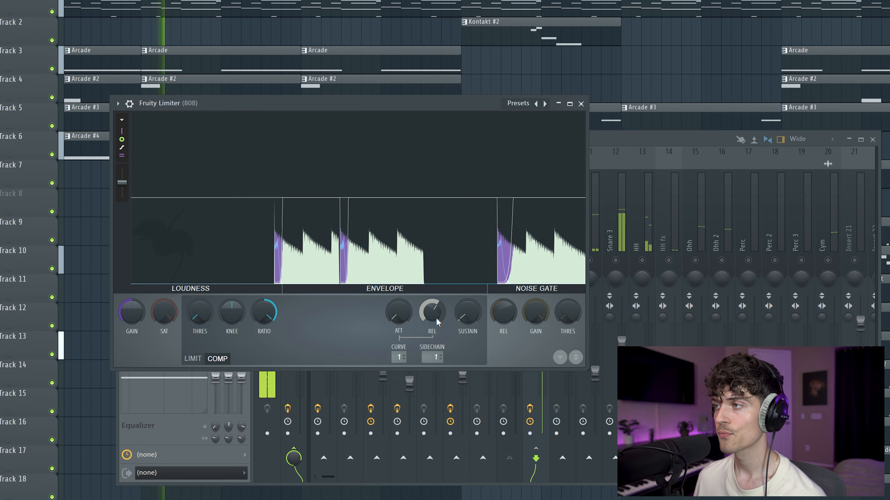
left_click_drag(436, 317, 436, 307)
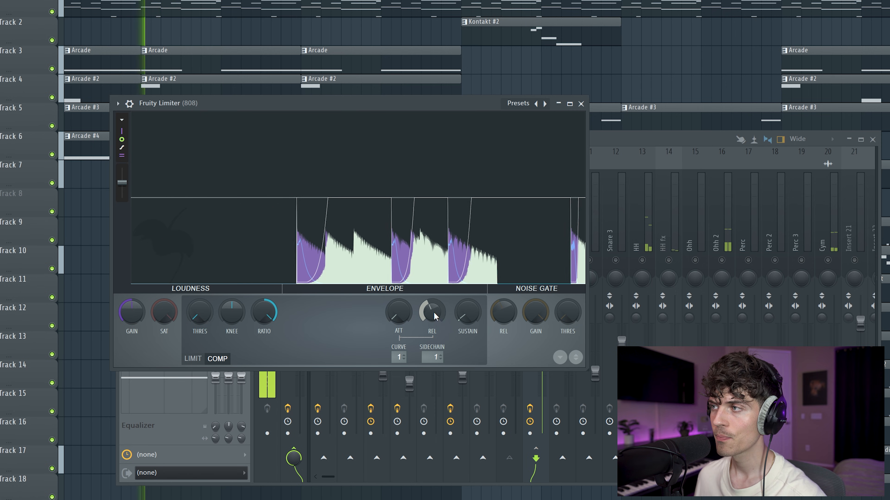
left_click_drag(435, 314, 435, 319)
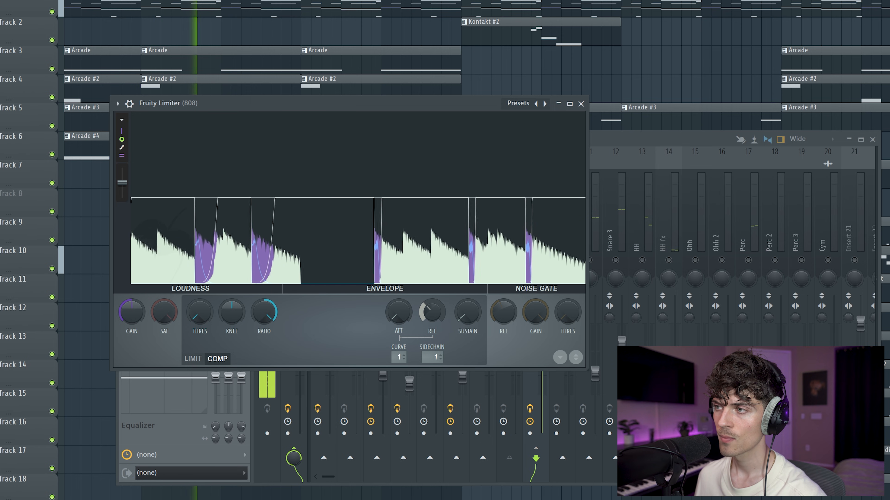
key("space")
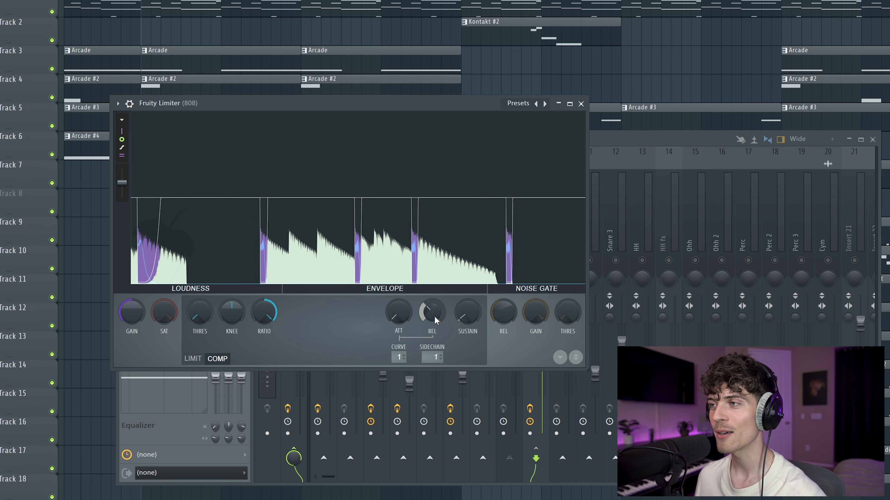
left_click_drag(435, 315, 438, 314)
key("space")
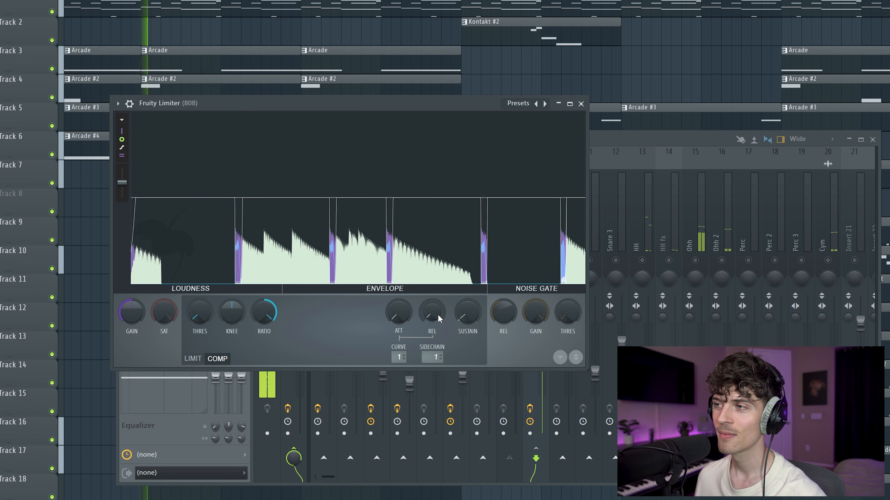
left_click_drag(438, 315, 438, 299)
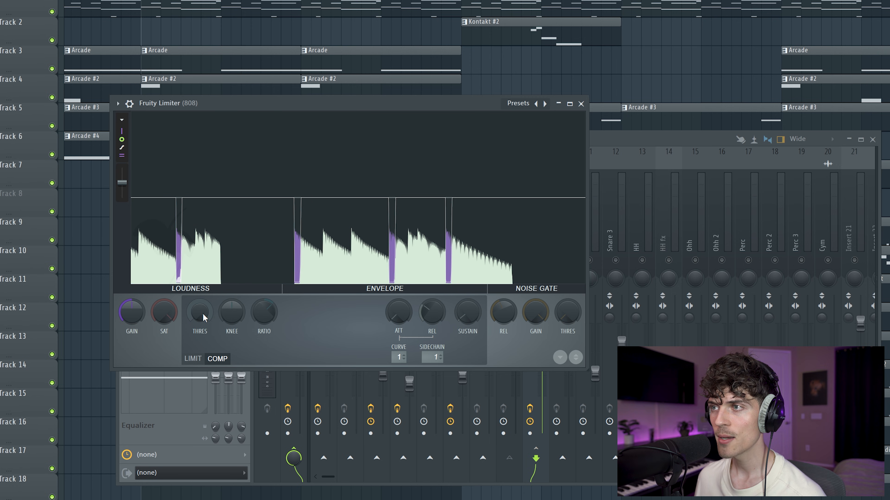
Step: Lower the threshold of the 808's sidechain limiter again, refining it while the beat plays
left_click_drag(204, 317, 204, 334)
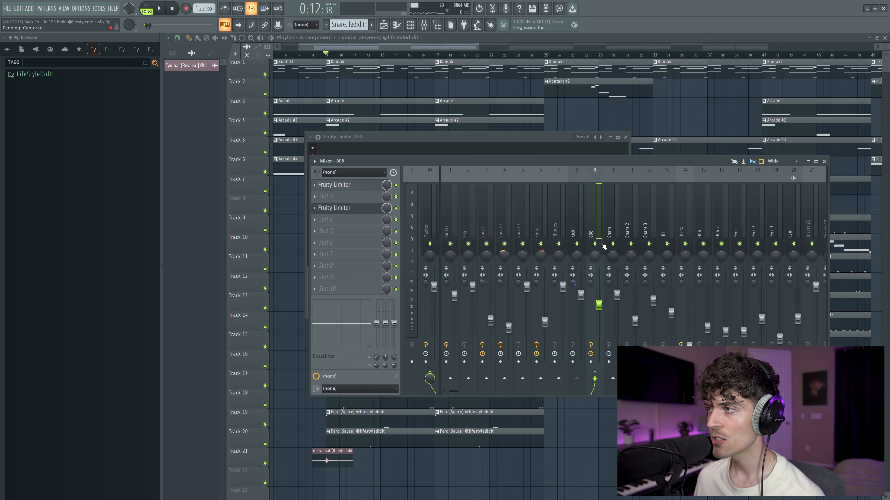
key("space")
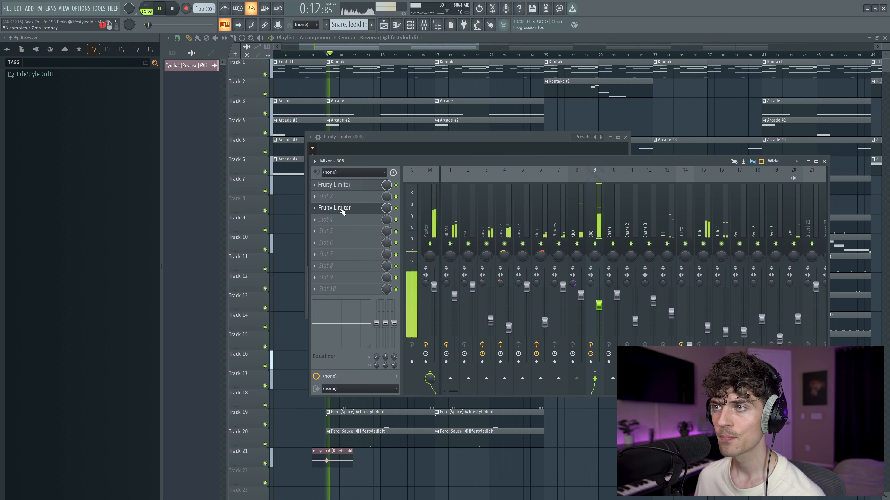
left_click(340, 208)
left_click_drag(366, 279, 366, 283)
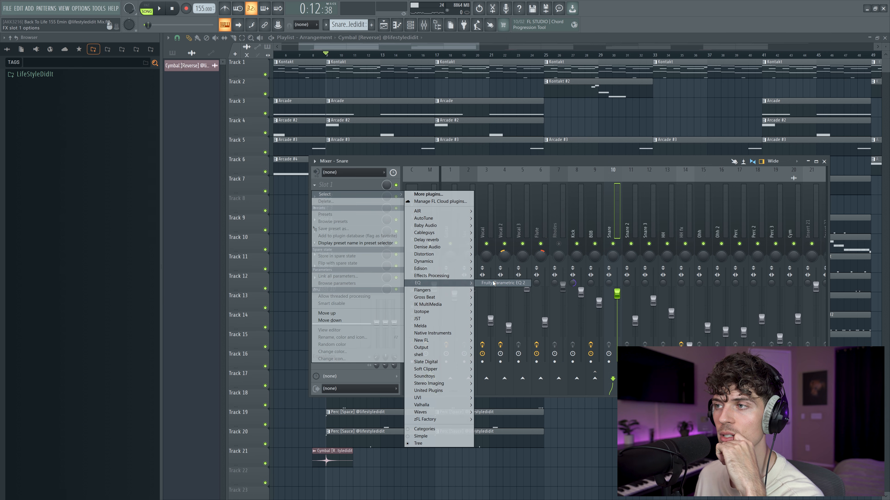
Step: Add Fruity Parametric EQ 2 in slot 1 of the Snare track and boost band 2 slightly in the low mids
left_click(493, 284)
left_click_drag(357, 127, 449, 178)
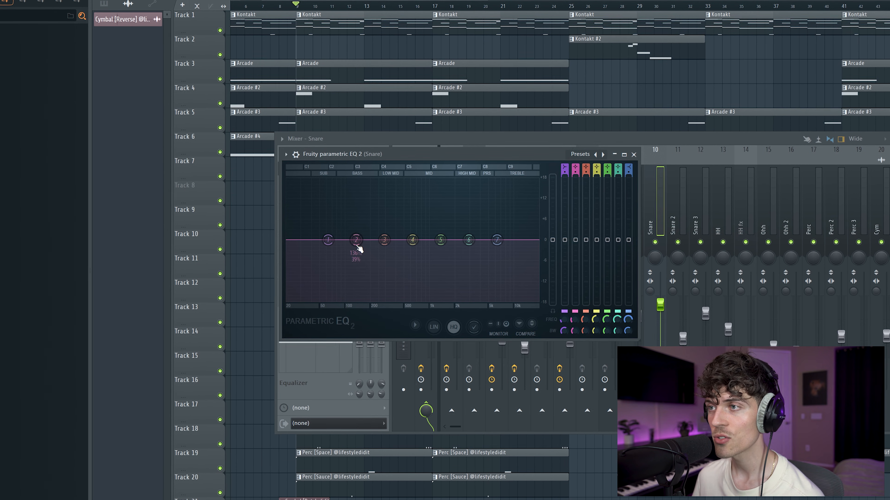
left_click_drag(355, 240, 387, 235)
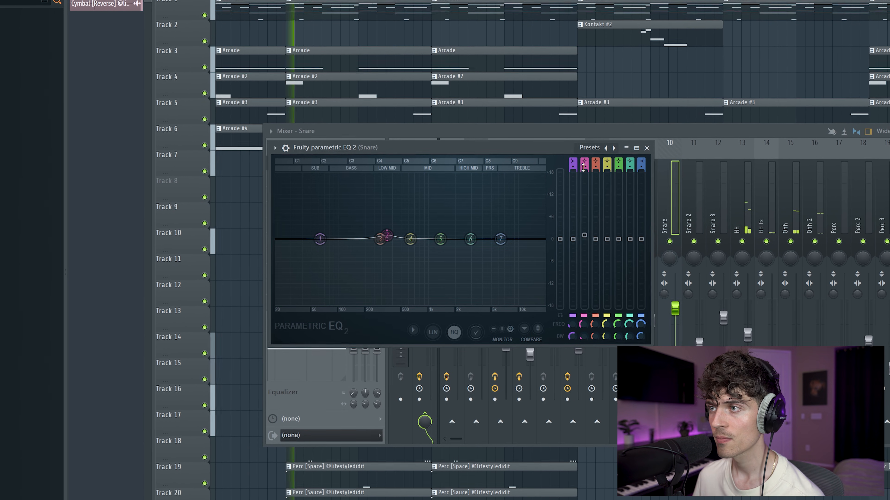
left_click_drag(584, 236, 584, 234)
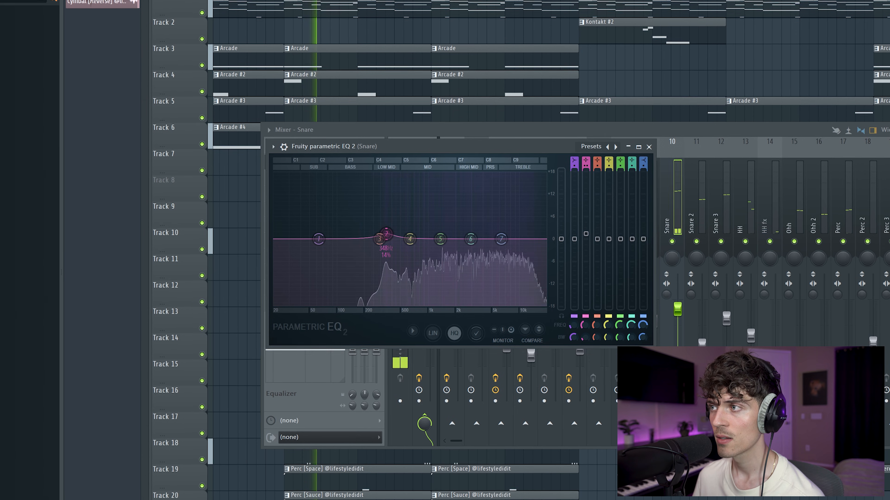
left_click(649, 147)
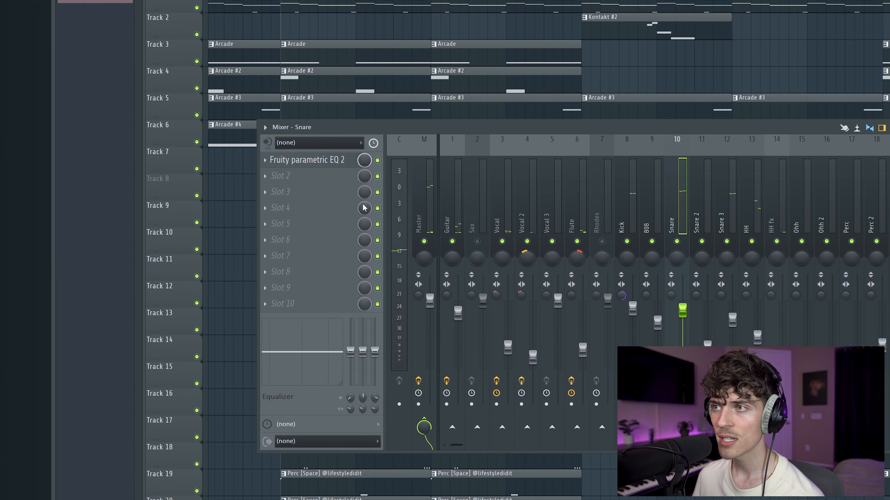
Step: Add JST Clip in slot 2 of the Snare track and reduce its mix, fine-tuning the amount during playback
left_click(280, 176)
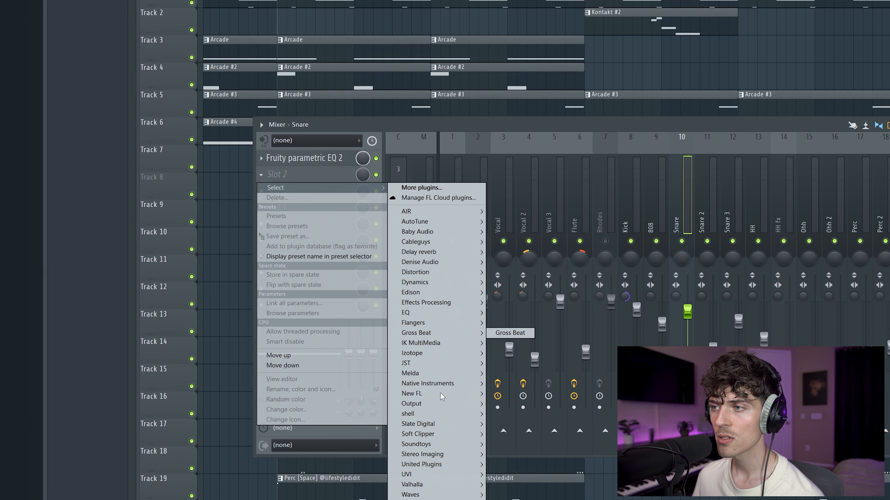
mouse_move(406, 363)
left_click(508, 384)
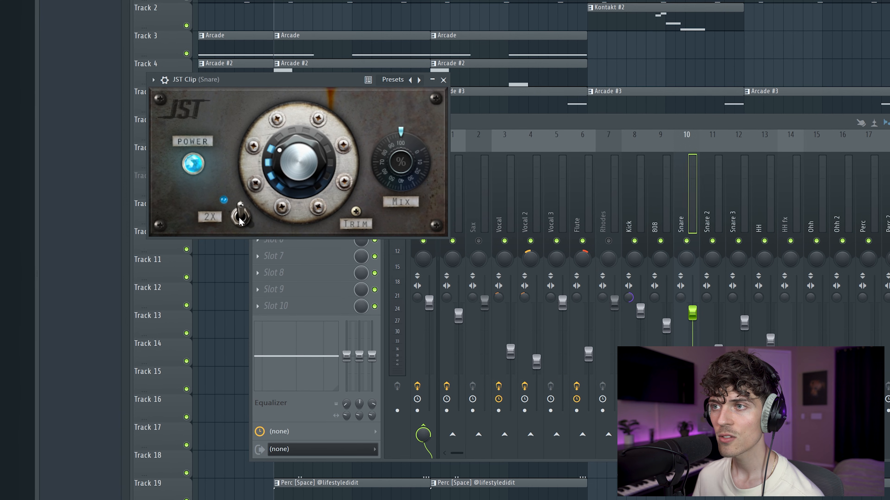
left_click_drag(414, 196, 416, 248)
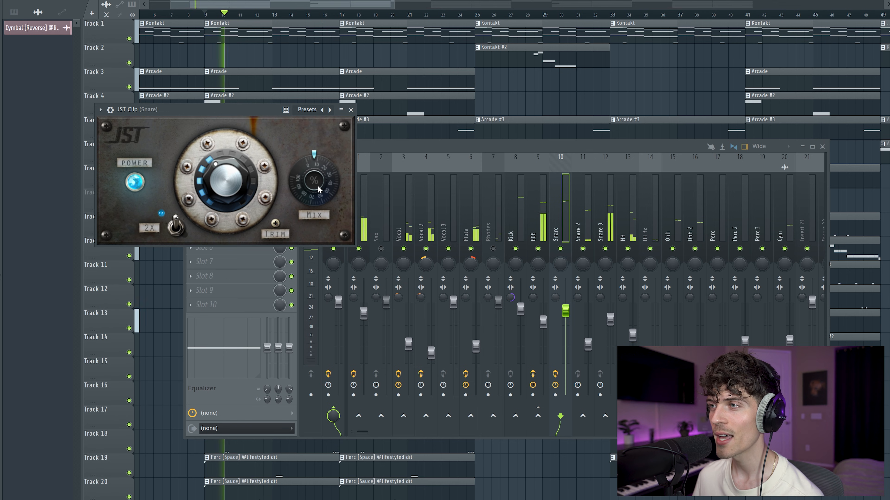
left_click_drag(319, 190, 319, 181)
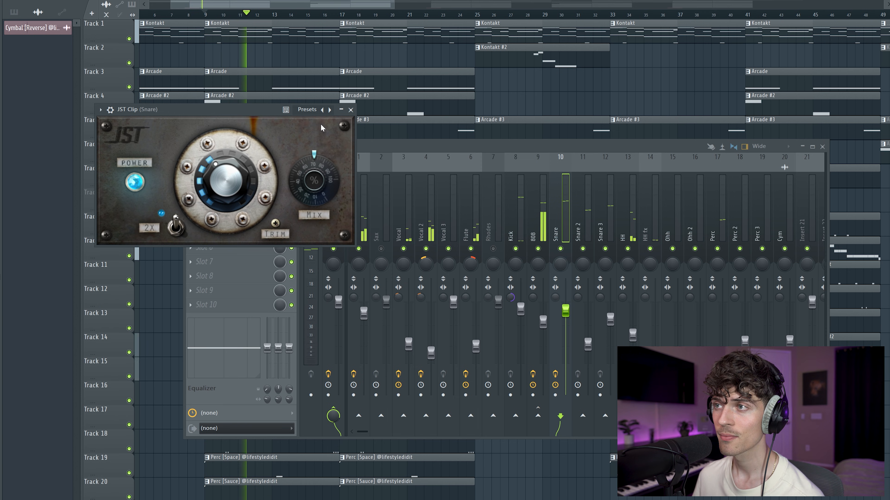
left_click_drag(329, 174, 332, 189)
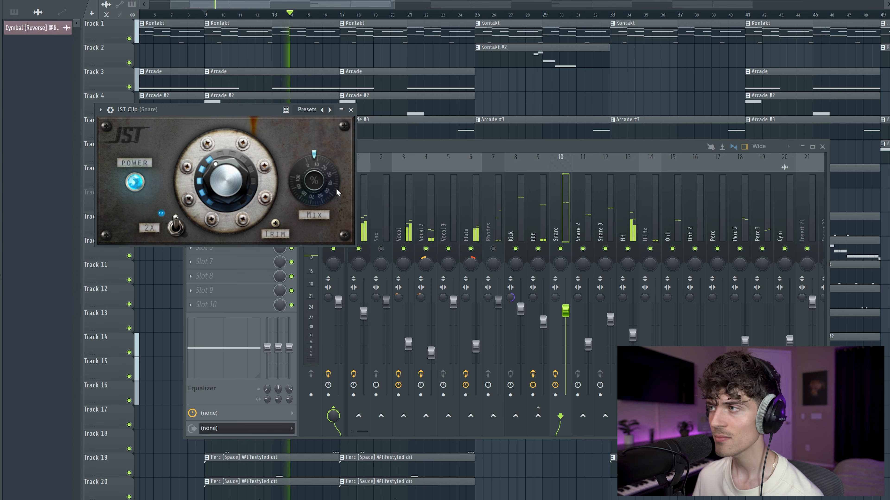
Step: Raise the Snare 2 level and give it a Fruity Parametric EQ 2 in slot 1 with a slight treble boost on band 6
left_click(579, 317)
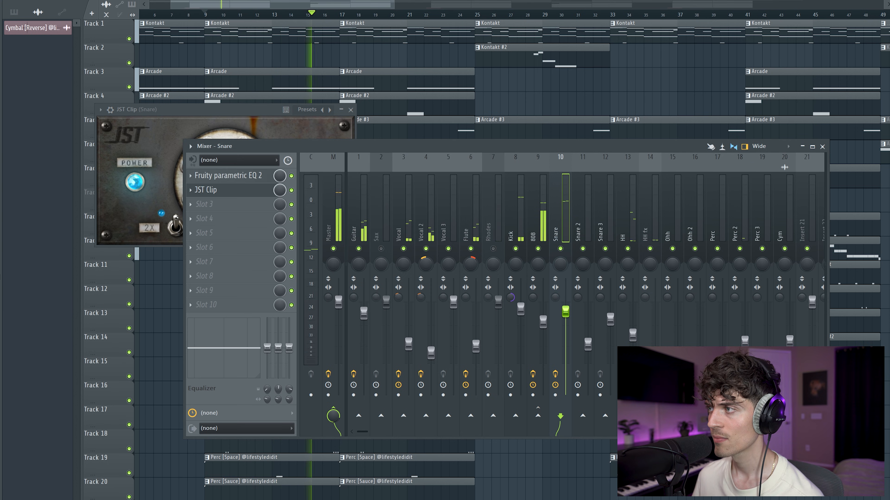
left_click(587, 332)
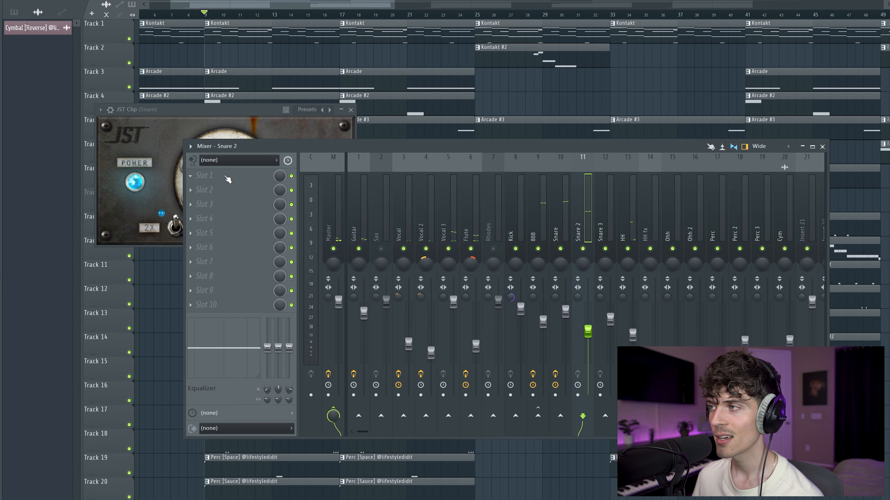
left_click(228, 179)
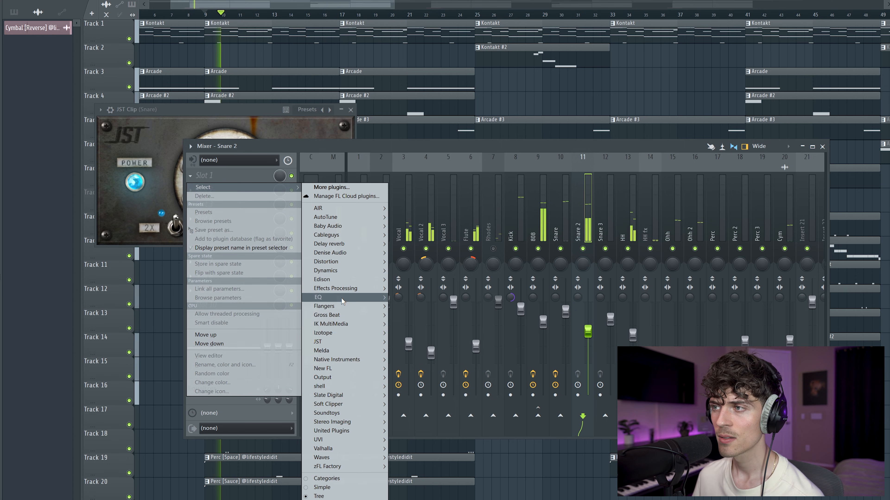
left_click(397, 298)
left_click_drag(198, 102, 233, 98)
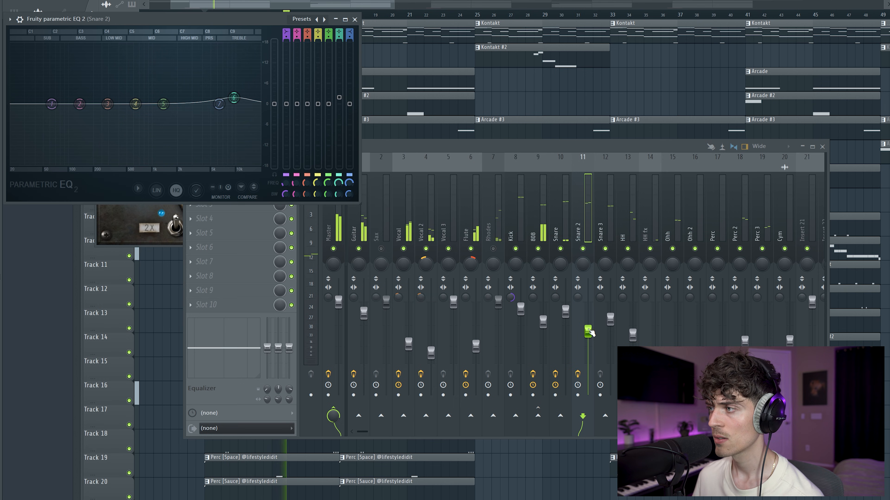
left_click(588, 332)
Step: Close the Snare 2 equalizer and fine-tune the HH track's level
left_click(601, 217)
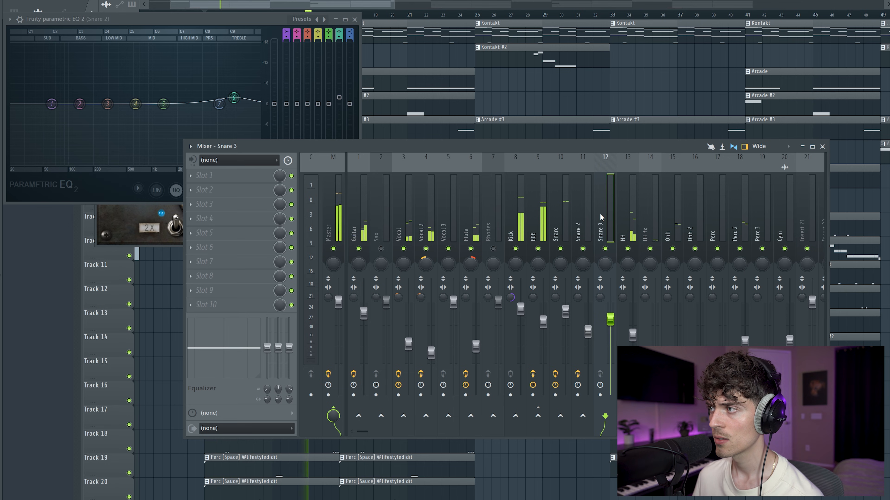
left_click(354, 20)
left_click_drag(633, 335, 632, 334)
Step: Lower the master volume to 30% and check the 808, Guitar, Vocal and Vocal 2 levels against each other during playback
left_click(338, 302)
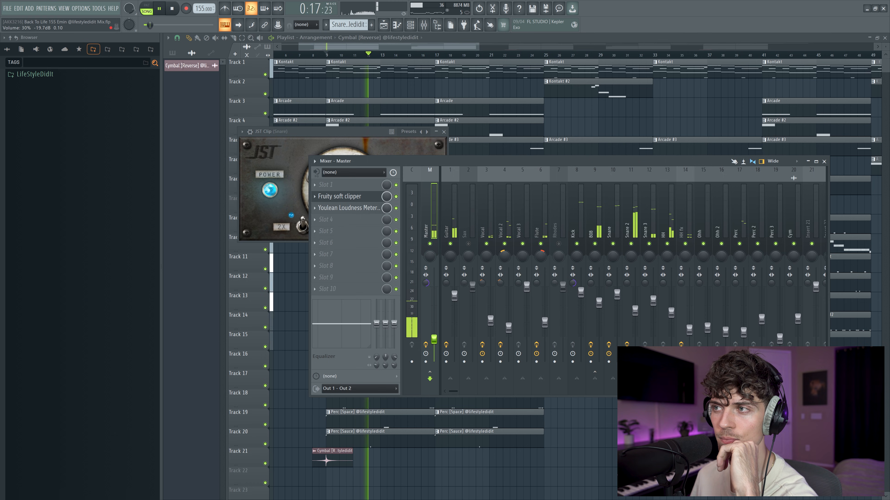
left_click(599, 303)
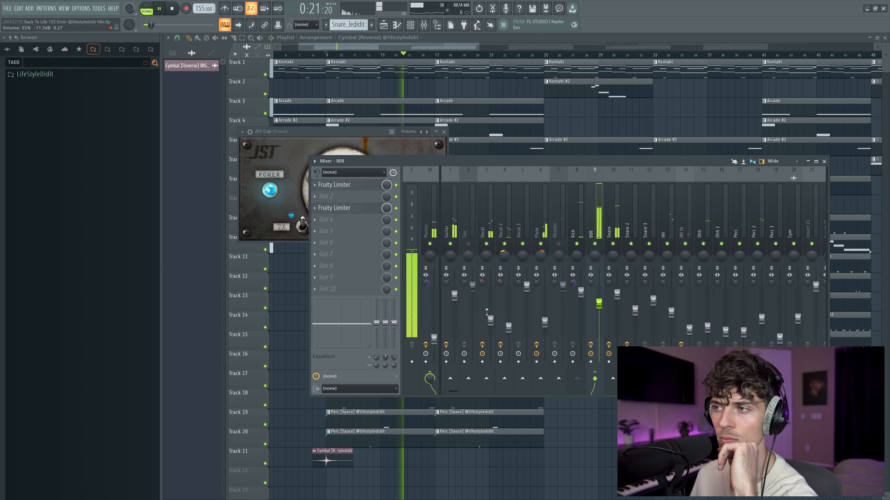
left_click(454, 295)
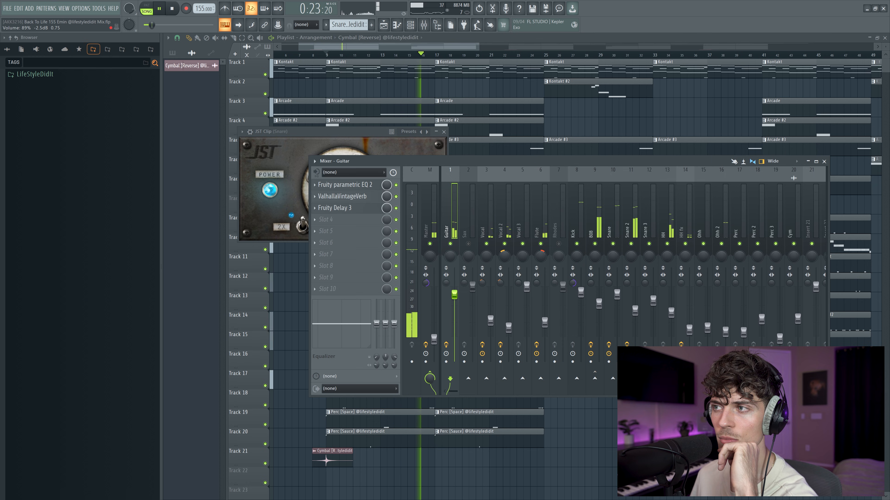
left_click(490, 319)
left_click(508, 327)
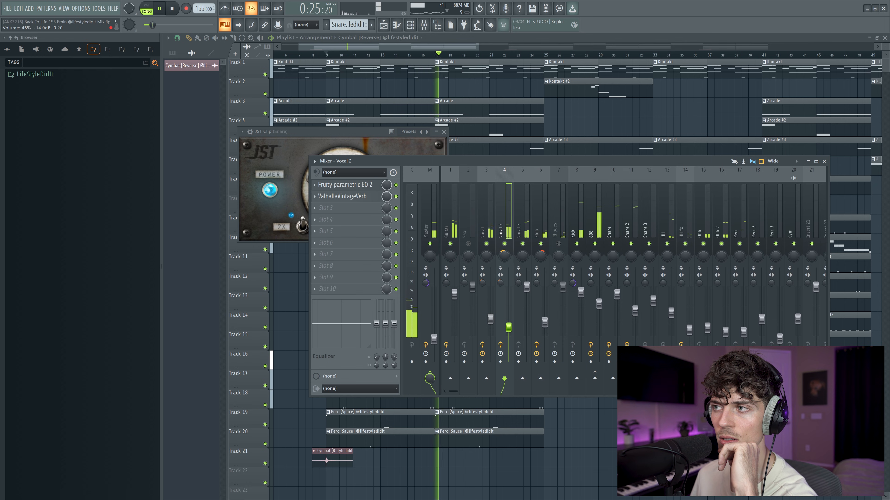
left_click(526, 254)
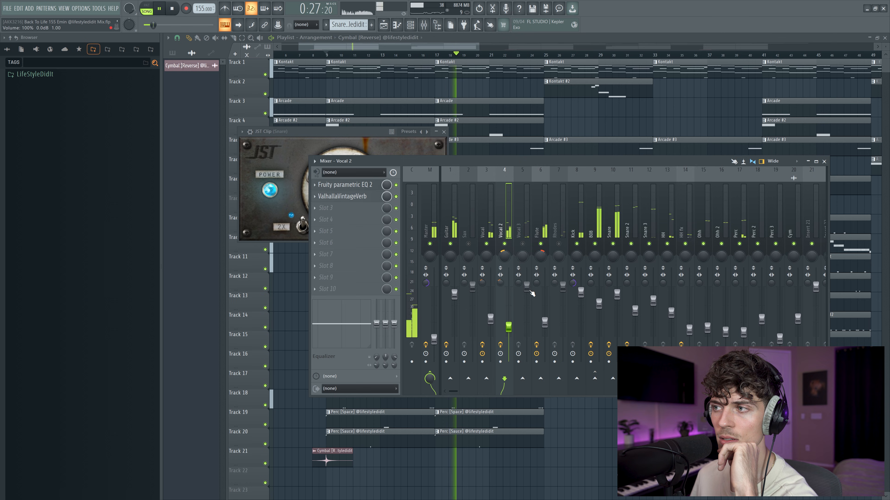
Step: Add the Little Plate reverb in slot 1 of the Rhodes track and raise its decay to about 13.5 during playback
left_click(496, 392)
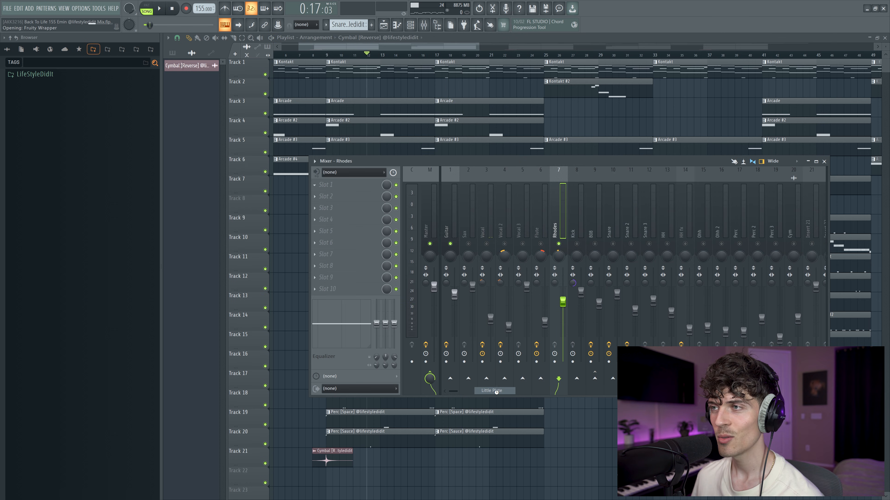
left_click_drag(258, 62, 381, 161)
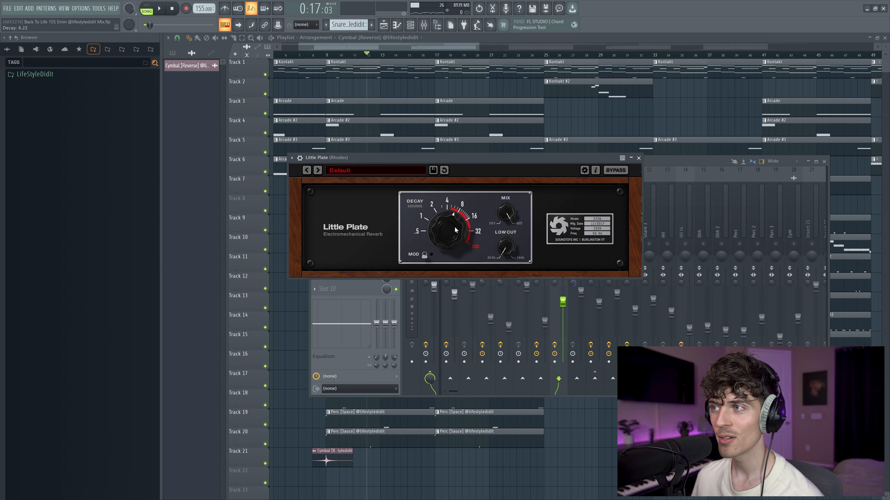
key("space")
scroll(470, 229, "up", 2)
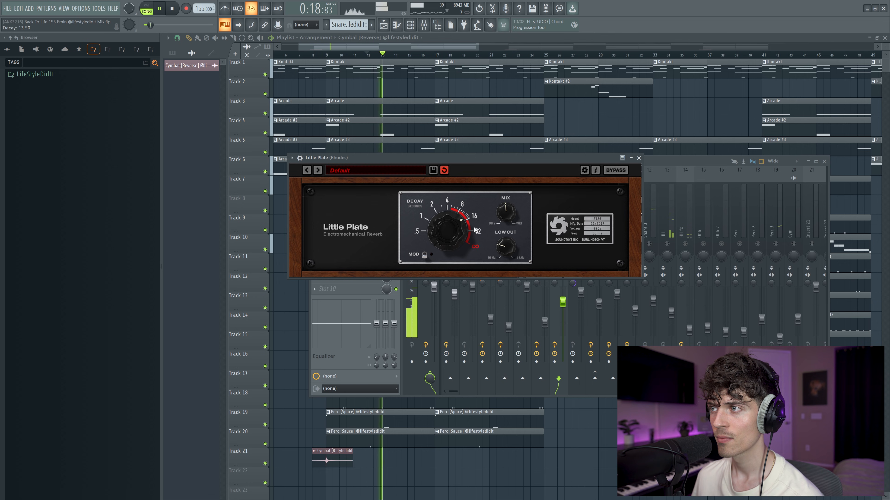
left_click(640, 158)
key("space")
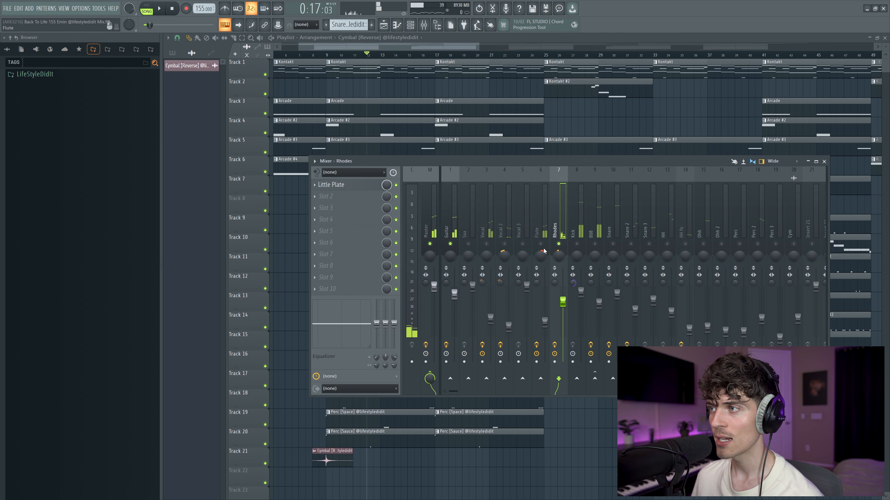
Step: Set the low cut of the Rhodes track's Little Plate to about 71 Hz and adjust the track's stereo separation
left_click(346, 186)
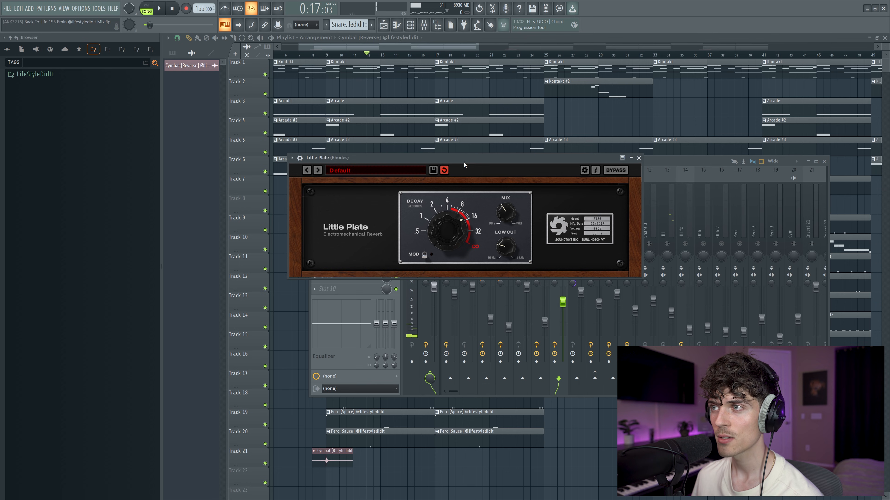
left_click_drag(464, 163, 464, 171)
key("space")
left_click_drag(504, 252, 507, 251)
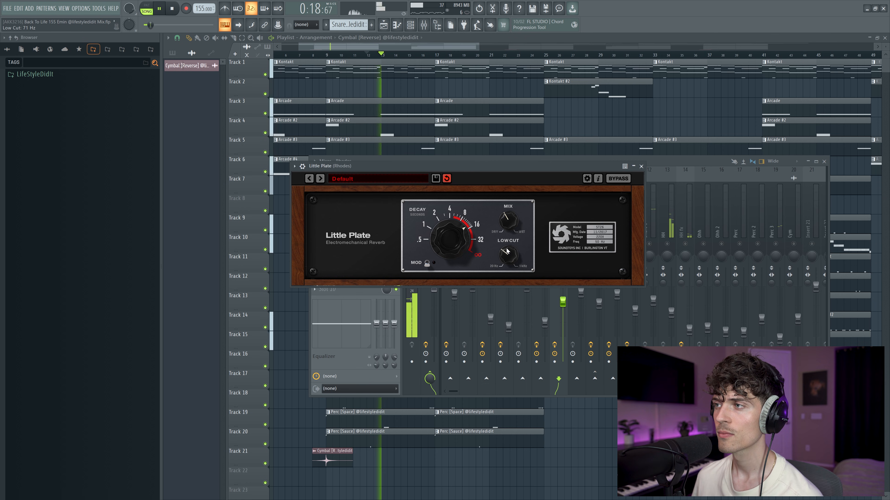
left_click(640, 166)
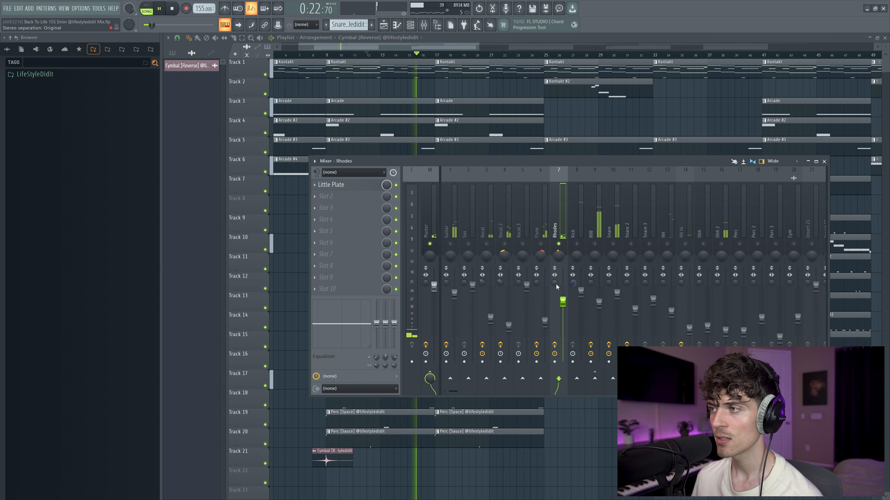
left_click_drag(554, 283, 555, 286)
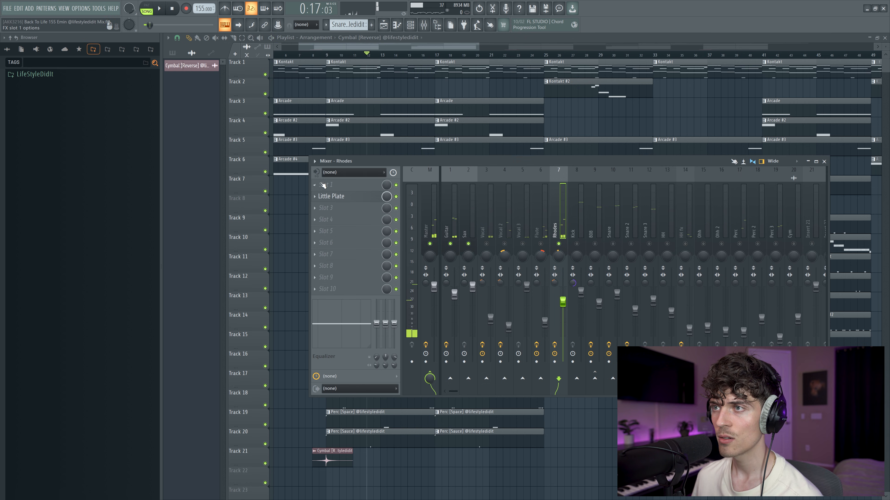
Step: Add Fruity Parametric EQ 2 before Little Plate on the Rhodes track, load a low-cut preset and move its cutoff higher
left_click(323, 185)
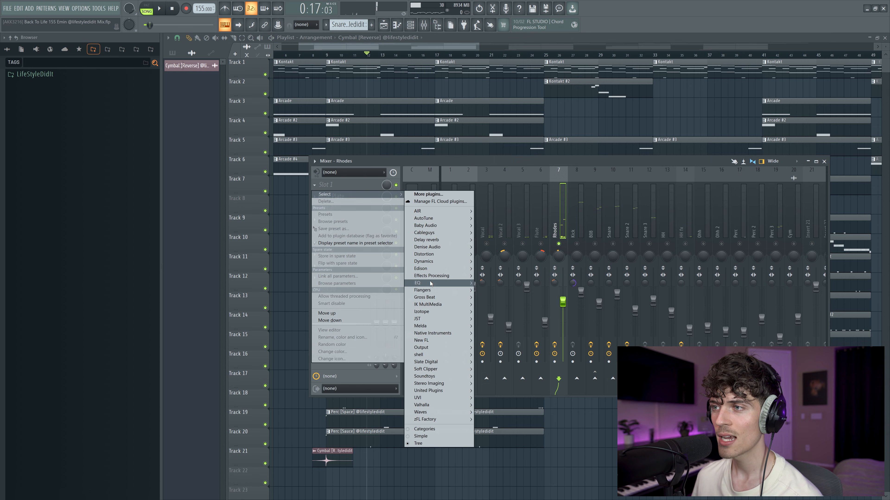
left_click(490, 283)
key("space")
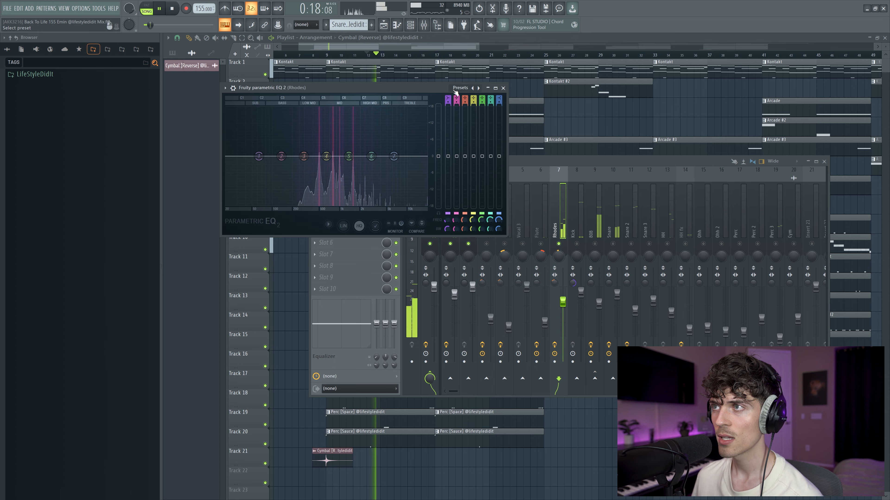
left_click(460, 88)
left_click(469, 155)
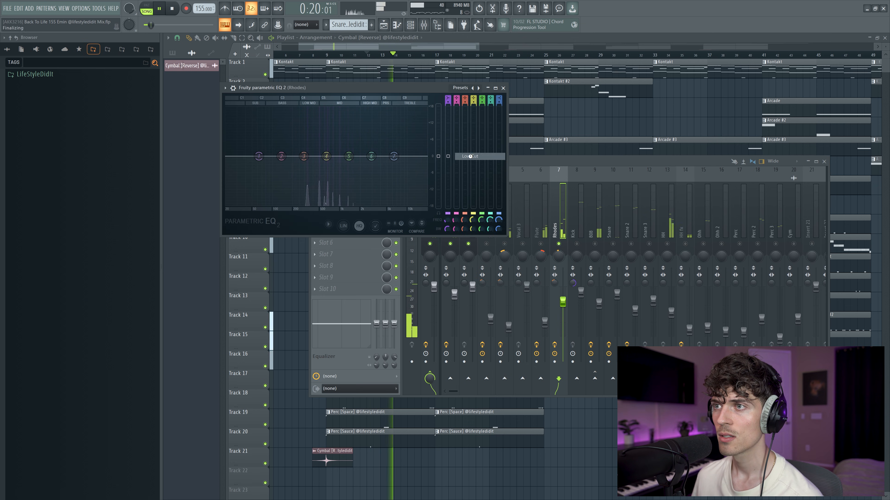
left_click_drag(247, 157, 281, 157)
left_click(503, 88)
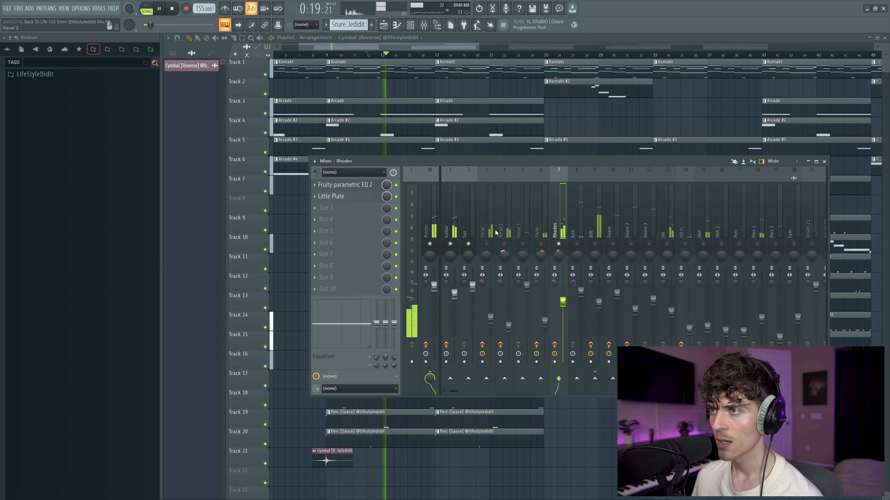
Step: Try boosting band 6 of the Rhodes equalizer by about 5.6 dB near 4.3 kHz, and reset the band
left_click(358, 190)
mouse_move(372, 157)
left_mouse_down()
mouse_move(377, 129)
mouse_move(377, 140)
left_mouse_up()
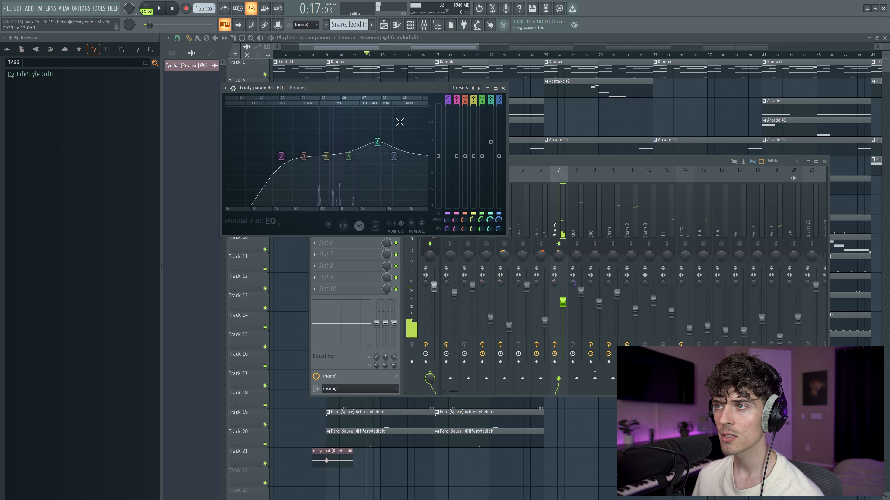
right_click(377, 142)
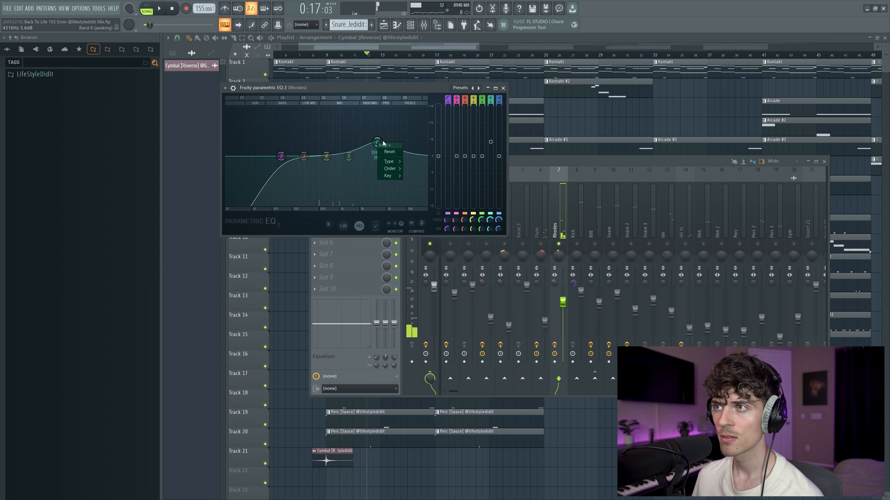
left_click(386, 152)
key("space")
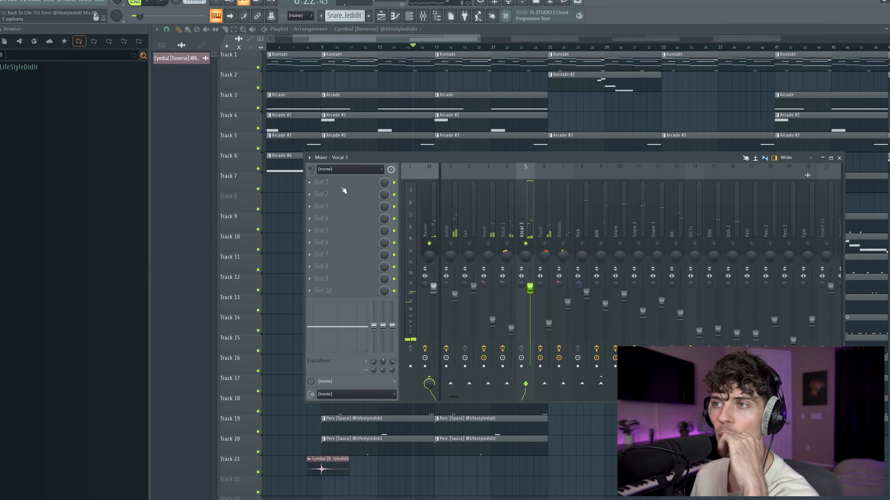
Step: Add Fruity Parametric EQ 2 in slot 1 of the Vocal 3 track, load the Low Cut preset and raise its cutoff
left_click(320, 182)
mouse_move(470, 286)
left_click(505, 285)
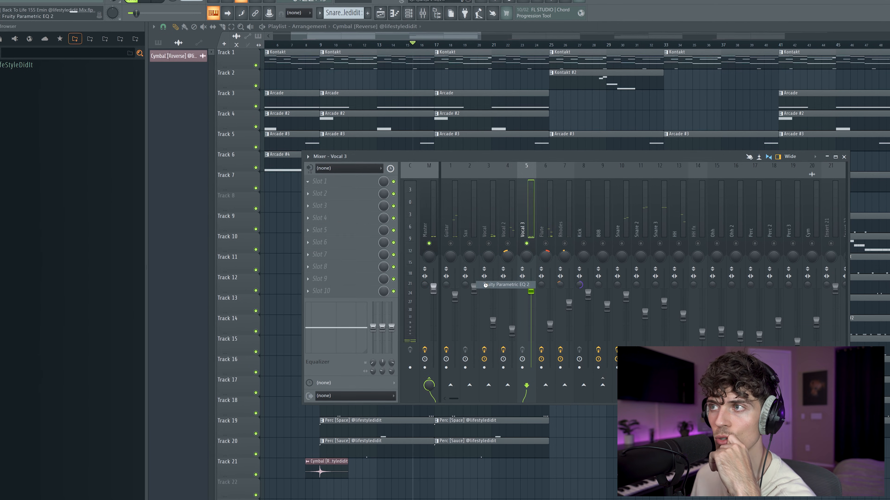
left_click(446, 93)
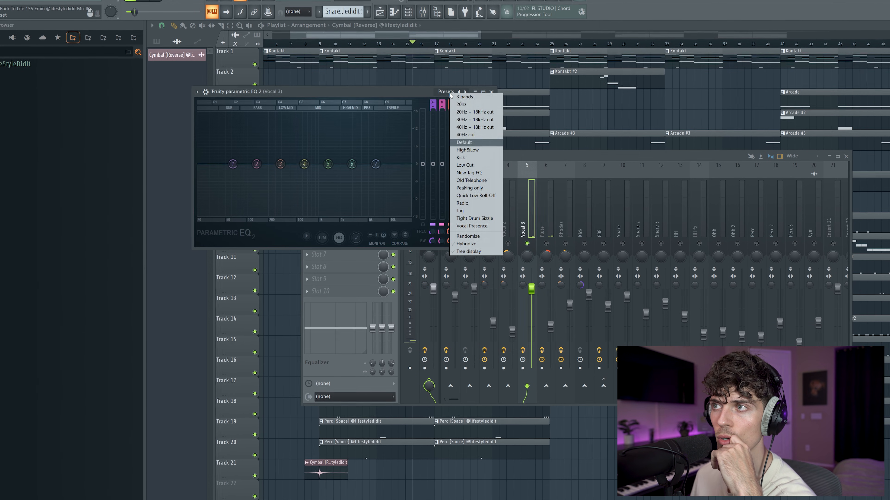
left_click(470, 162)
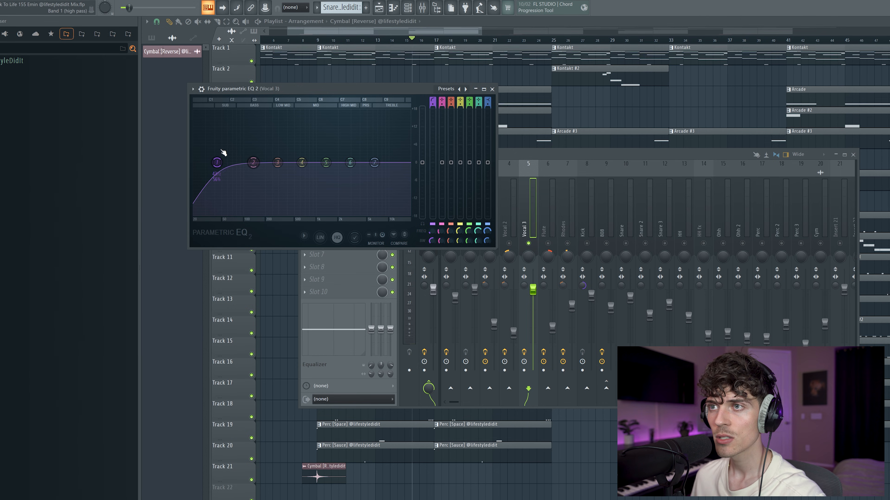
left_click_drag(253, 162, 260, 162)
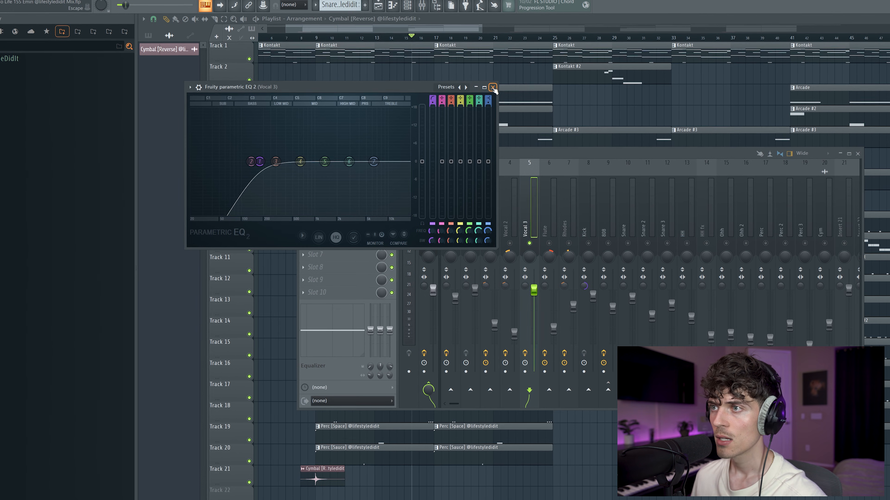
left_click(493, 87)
Step: Add ShaperBox 3 in slot 2 of the Vocal 3 track and load a Pan shaper with the sine wave
left_click(315, 191)
mouse_move(441, 243)
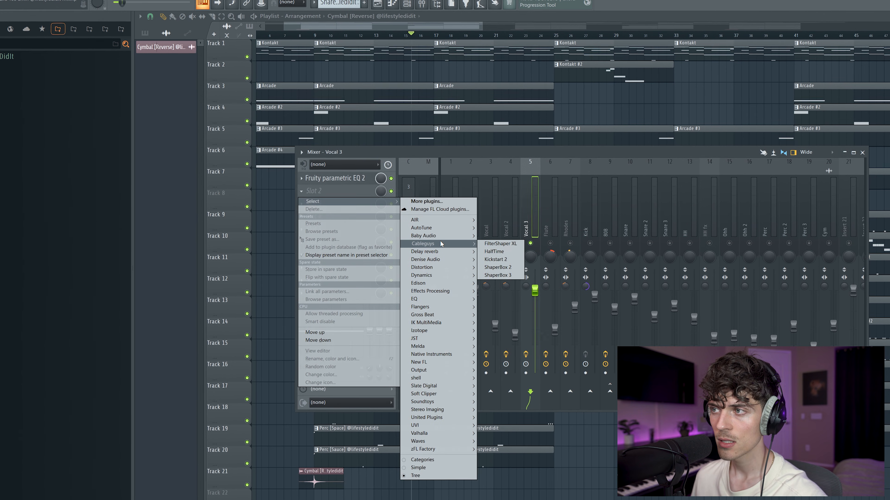
left_click(497, 275)
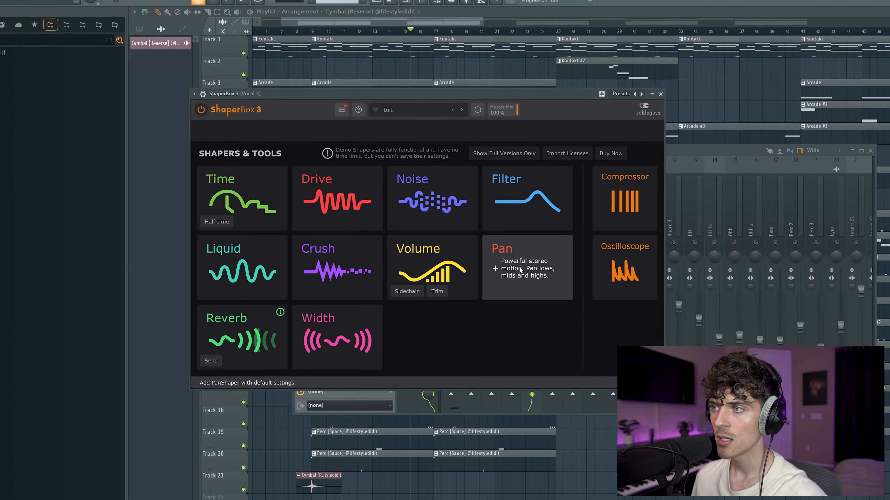
left_click(498, 269)
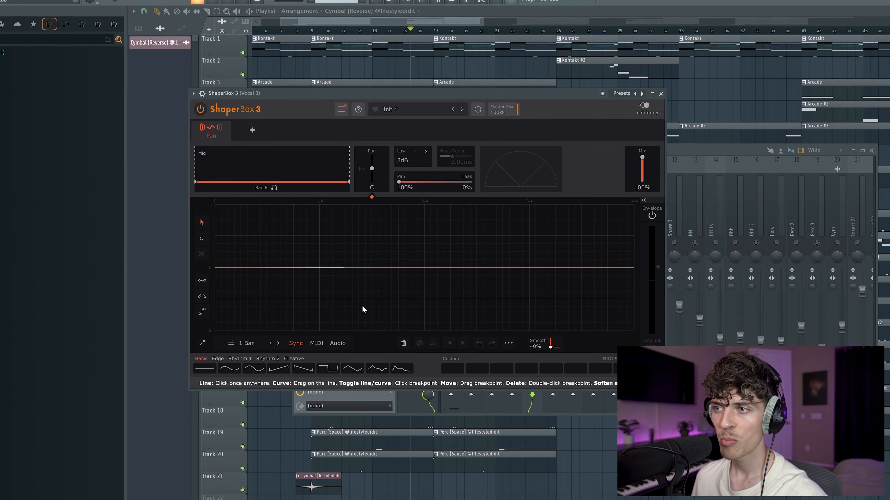
left_click(227, 370)
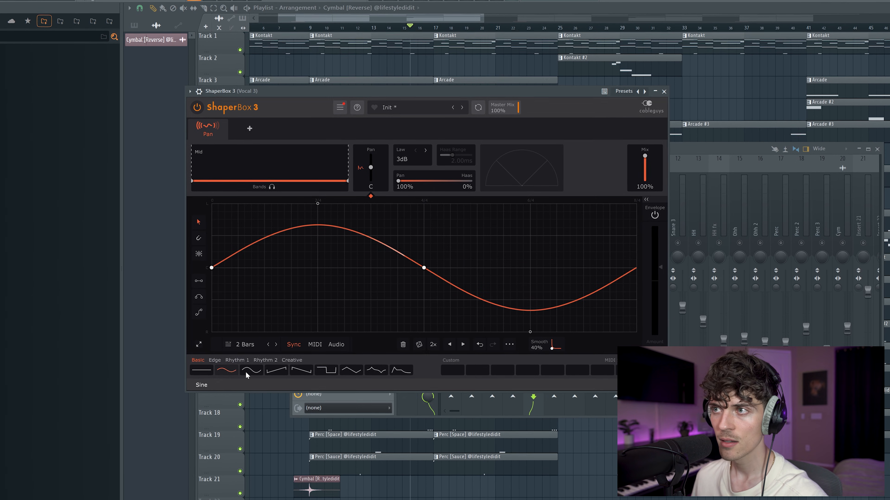
Step: Set the length of the Vocal 3 pan sine to 4 bars during playback
left_click(685, 146)
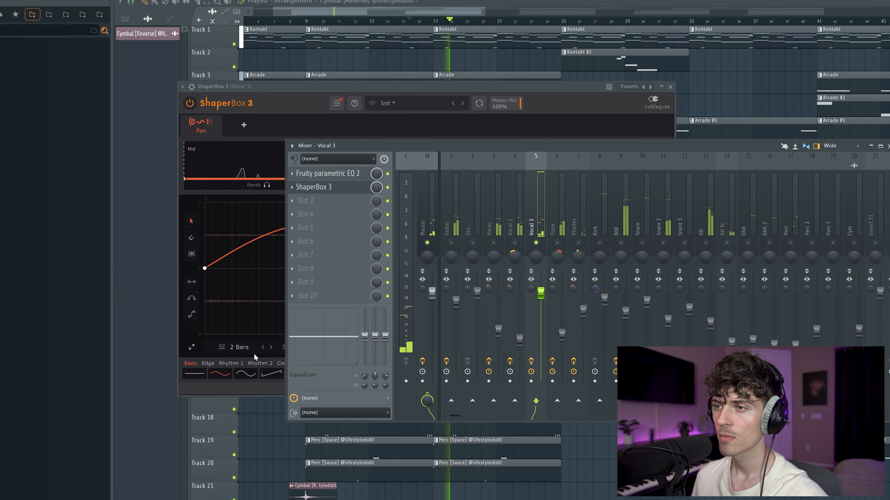
left_click(270, 347)
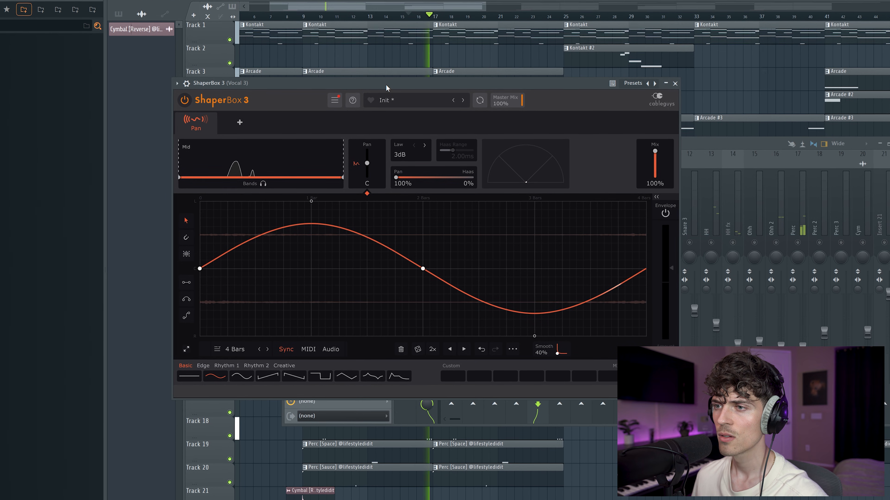
left_click(678, 82)
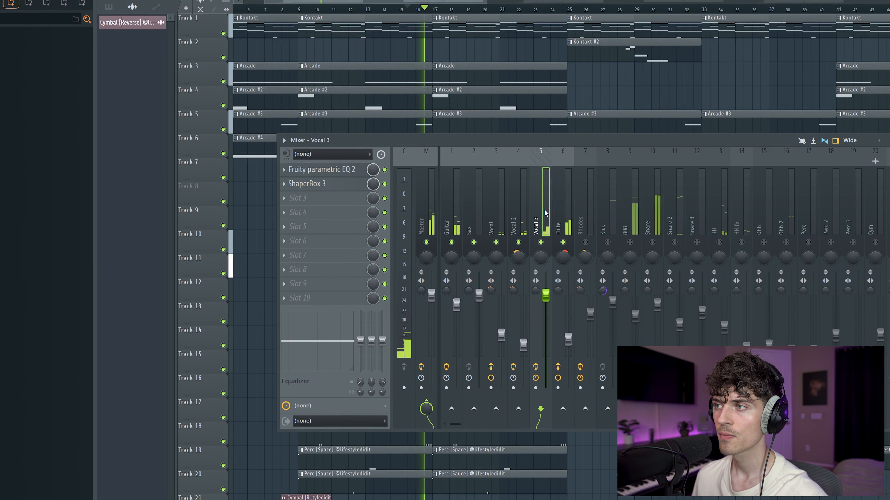
Step: Replay from about bar 13, cut band 2 of the Vocal 3 equalizer in the low mids and move band 7 to about 9.9 kHz
left_click(371, 6)
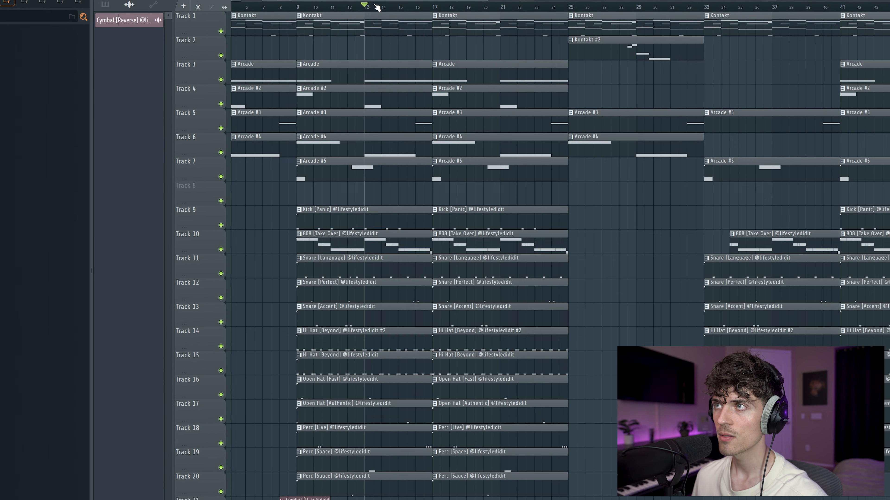
key("F9")
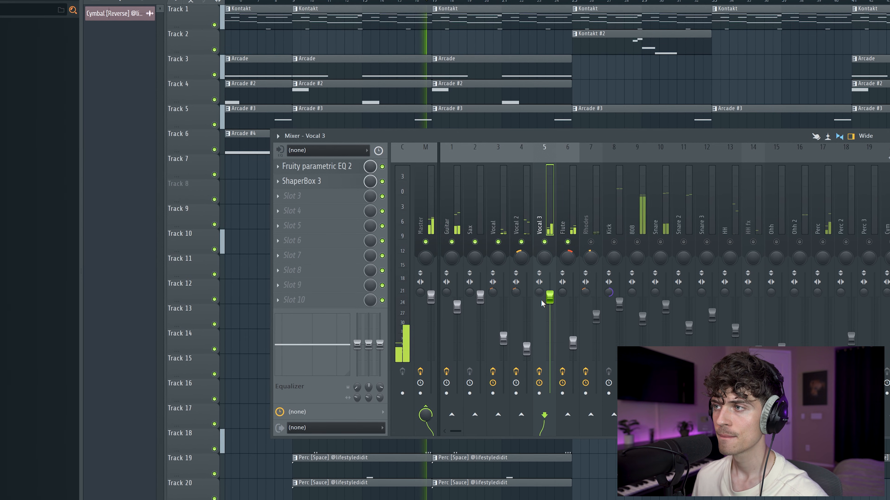
left_click(343, 167)
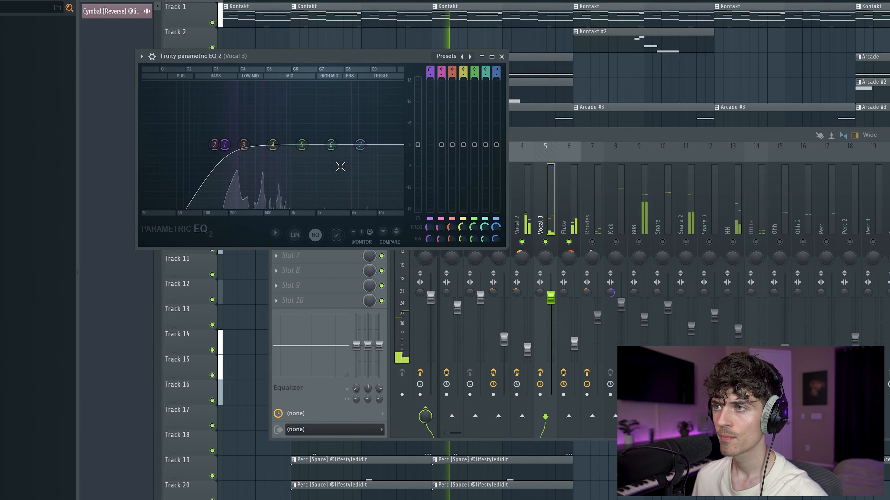
left_click_drag(235, 153, 240, 160)
mouse_move(359, 143)
left_mouse_down()
mouse_move(352, 125)
mouse_move(370, 142)
left_mouse_up()
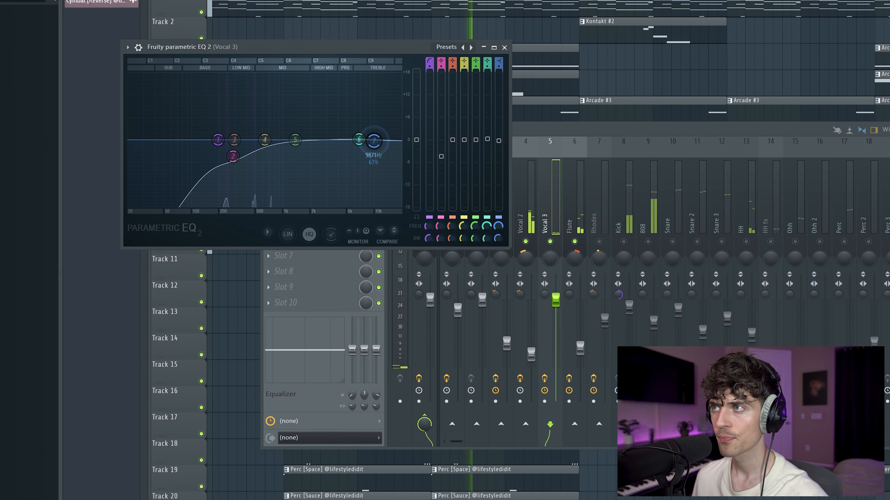
left_click(504, 47)
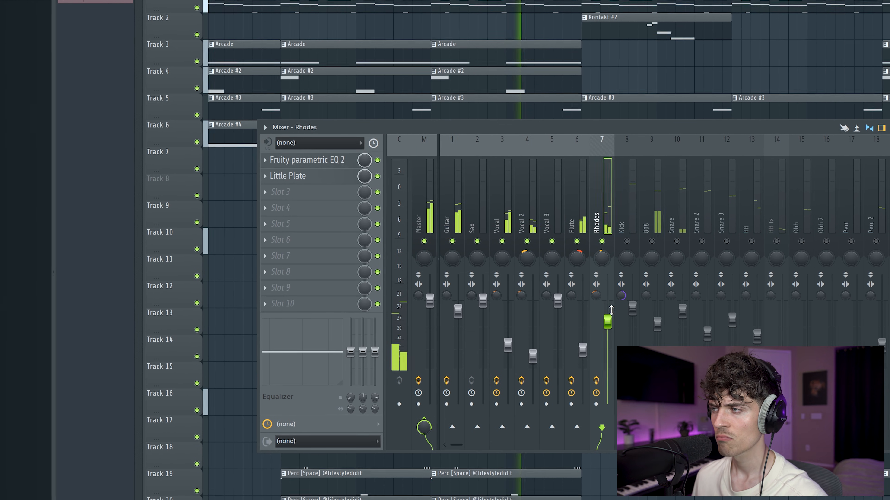
Step: Solo the Rhodes track and add H-Delay Stereo in slot 3
right_click(603, 241)
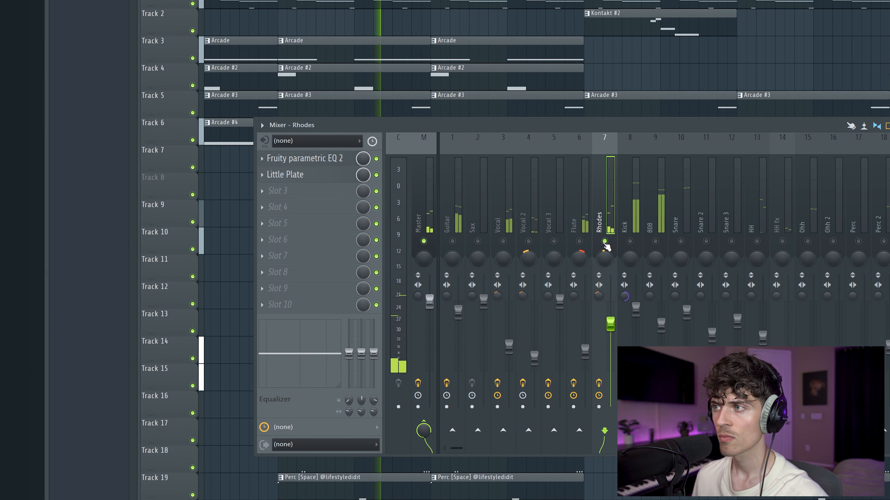
left_click(293, 191)
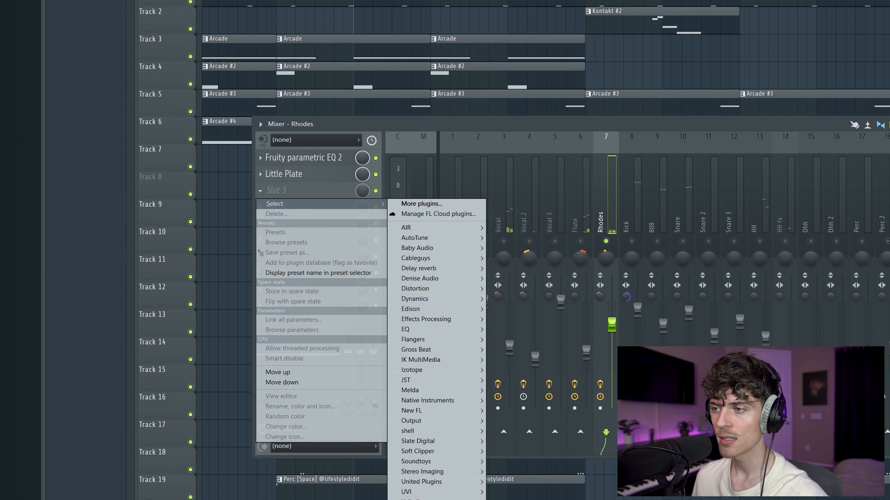
mouse_move(412, 499)
left_click(542, 118)
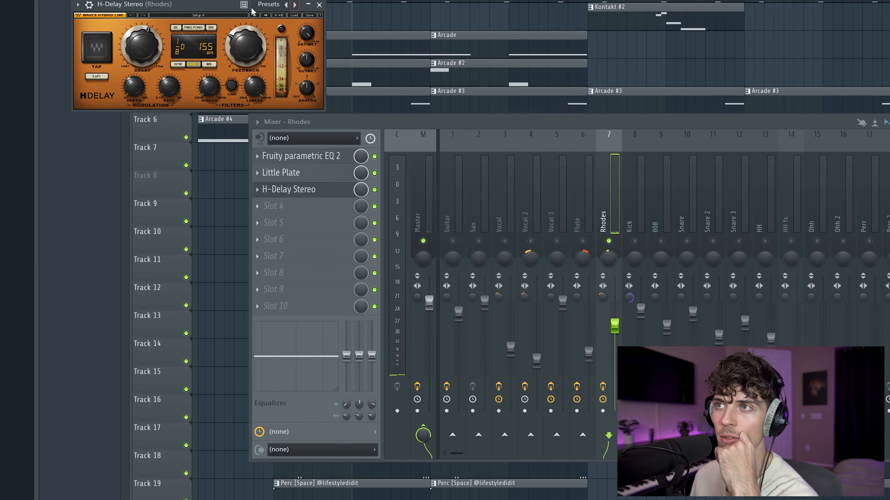
Step: Set the Rhodes H-Delay's time to 1/4, enable ping pong and adjust the feedback
left_click_drag(287, 44, 423, 126)
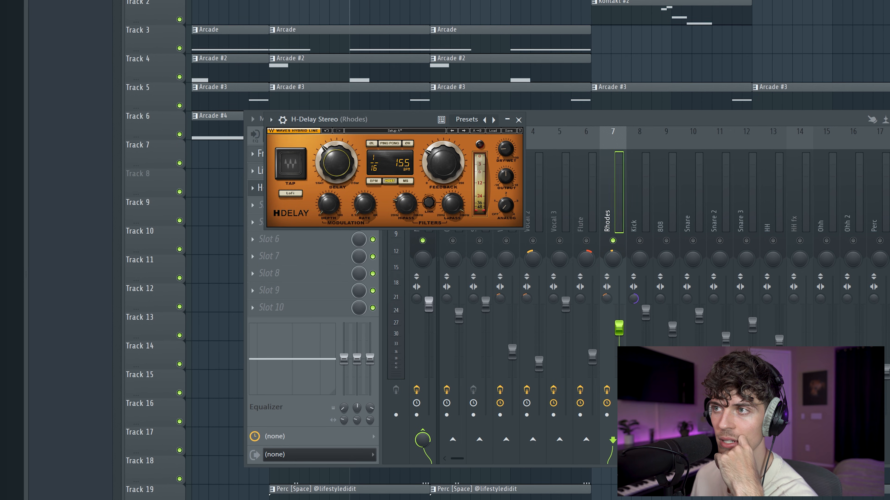
left_click_drag(336, 162, 336, 159)
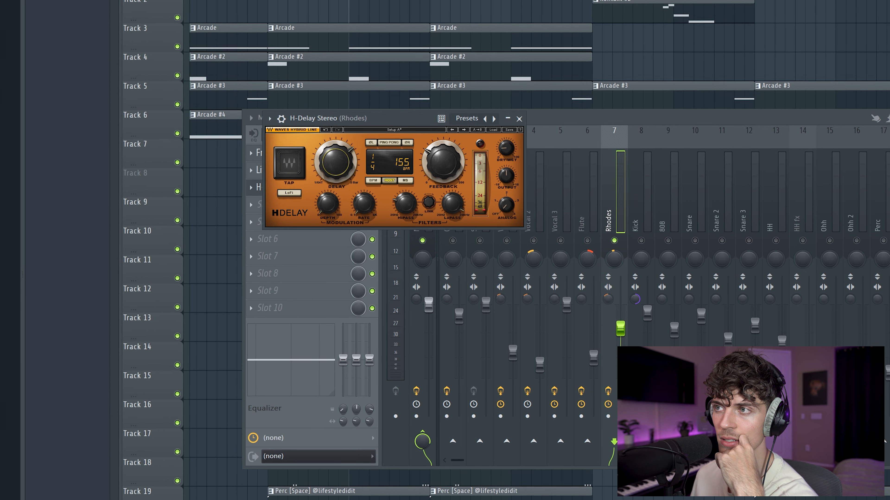
left_click(388, 143)
left_click_drag(443, 163, 442, 161)
key("space")
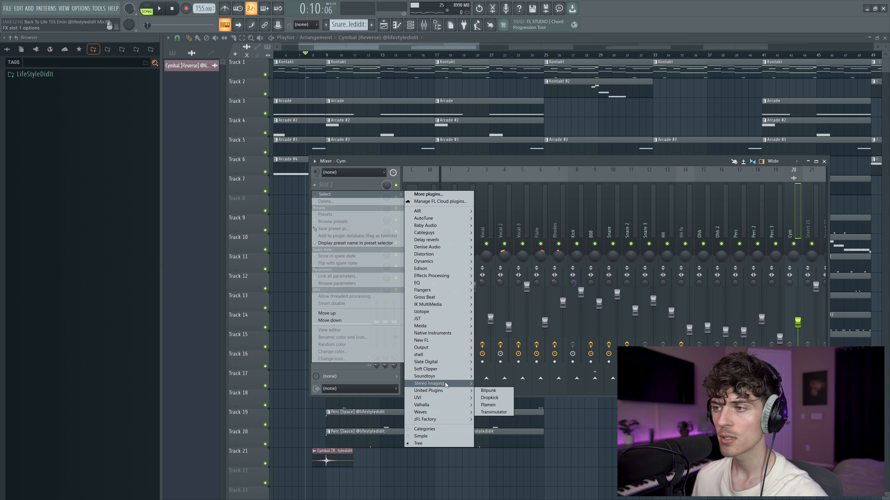
Step: Add the Little Plate reverb in slot 1 of the Cym track with the low cut at about 43 Hz
mouse_move(445, 382)
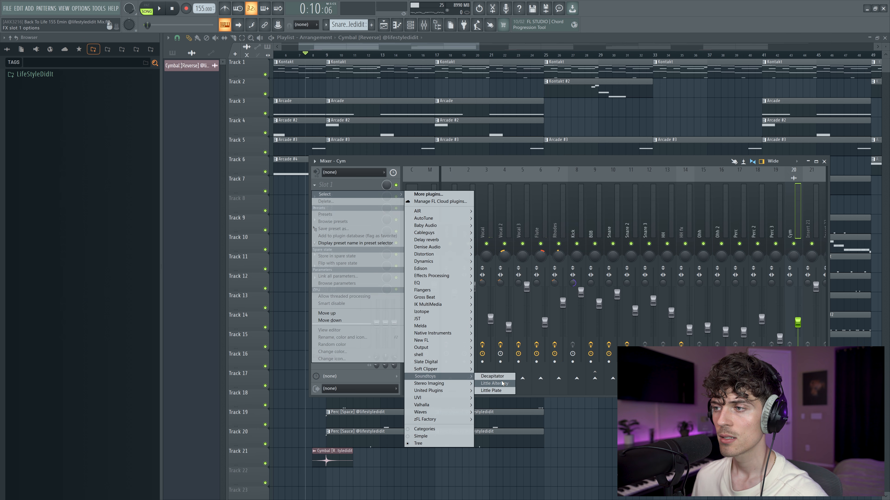
left_click(491, 391)
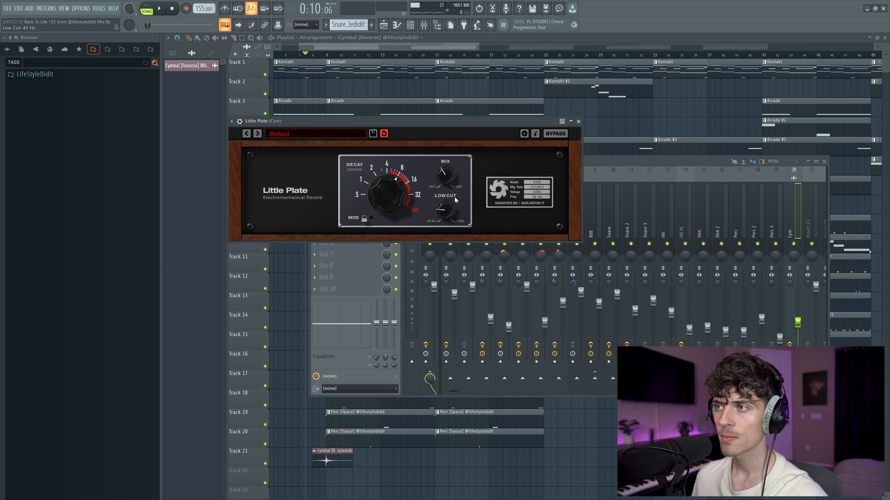
left_click(579, 121)
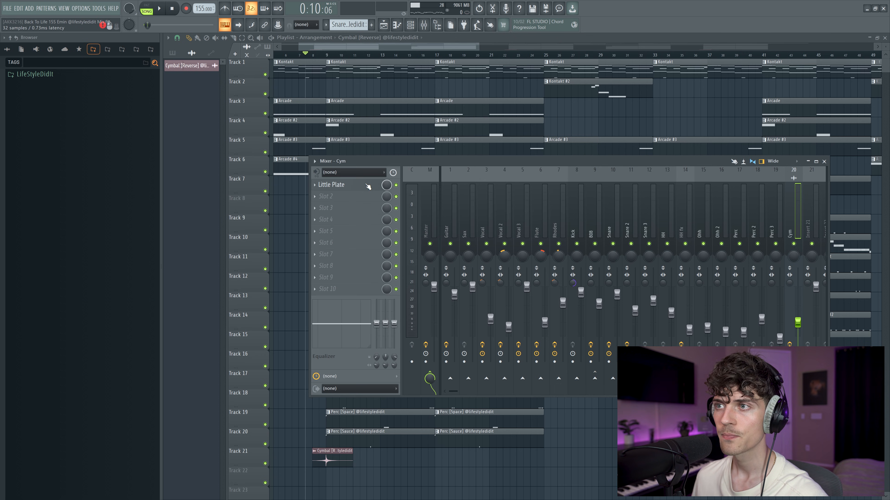
Step: Add Fruity Delay 3 in slot 2 of the Cym track and set its output wet level to about 47%
left_click(336, 201)
mouse_move(437, 252)
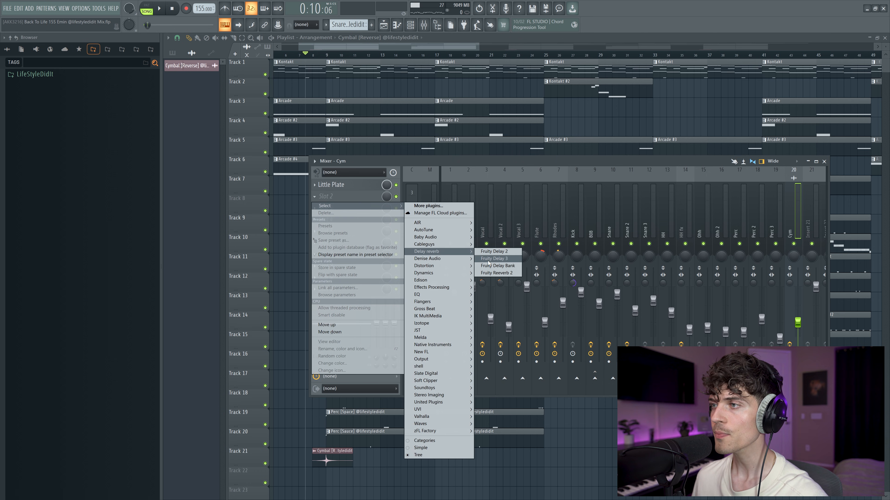
left_click(509, 259)
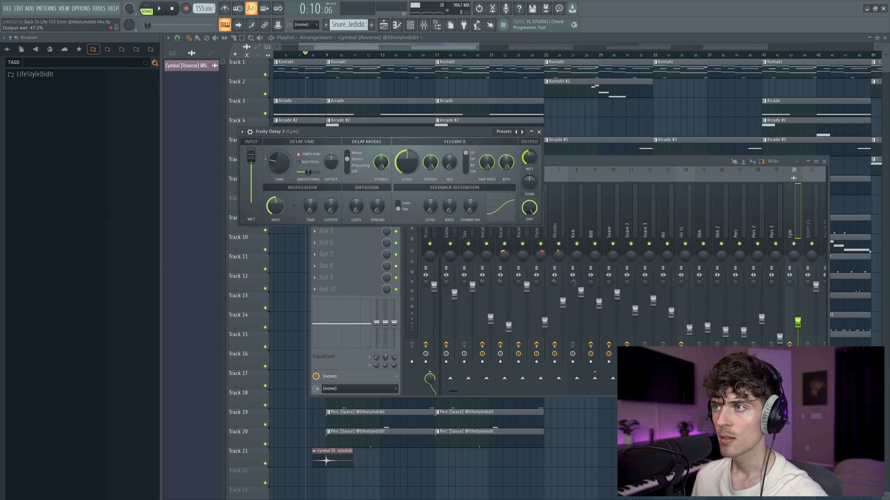
left_click(538, 132)
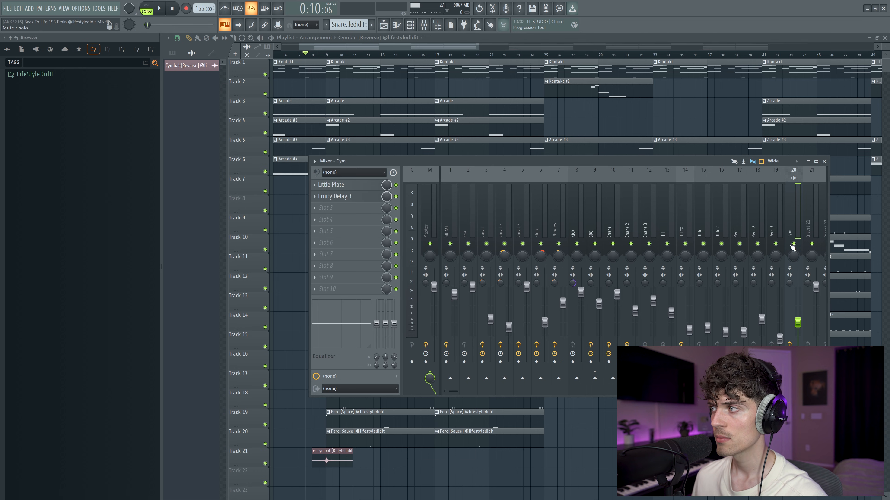
Step: Play the section around the reverse cymbal repeatedly and raise the Cym track's volume fader
key("space")
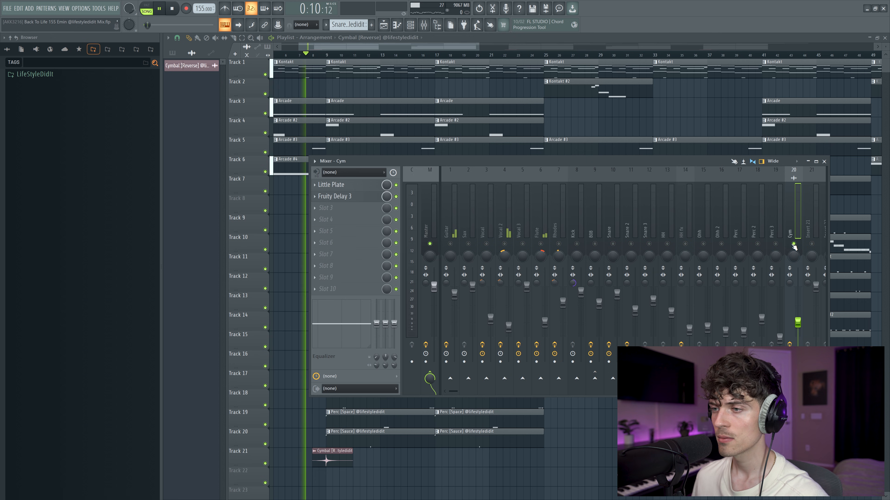
left_click(351, 198)
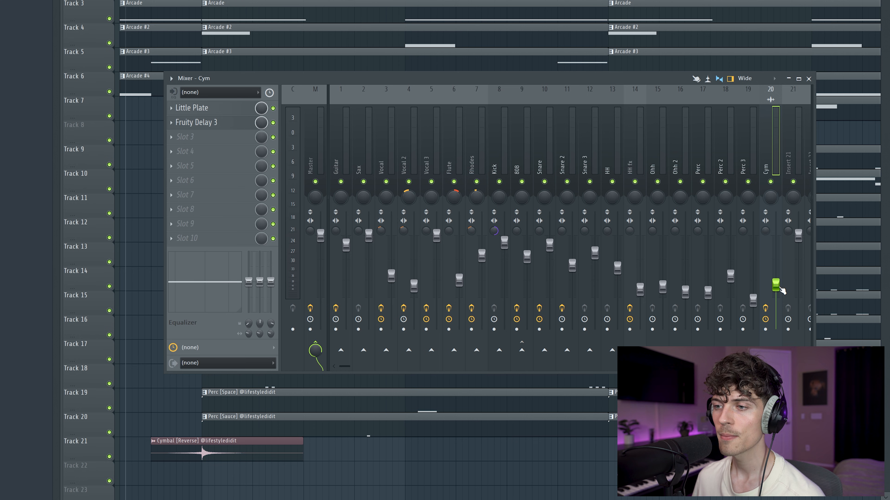
key("space")
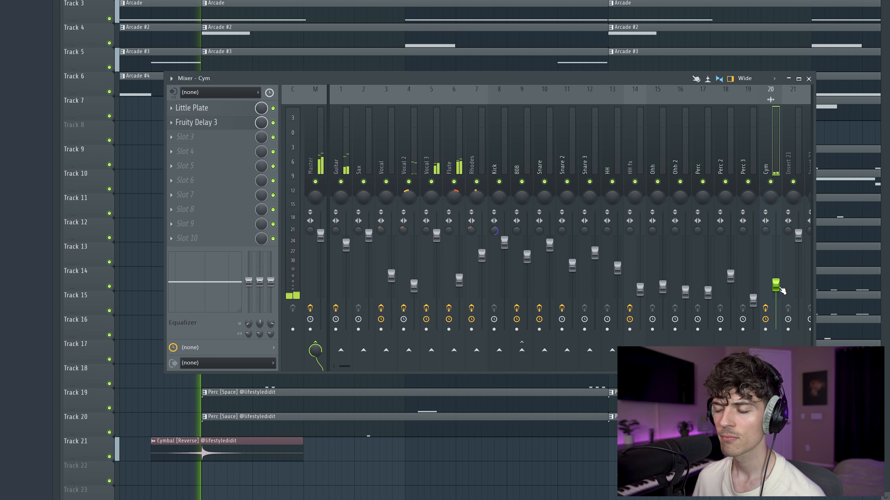
key("space")
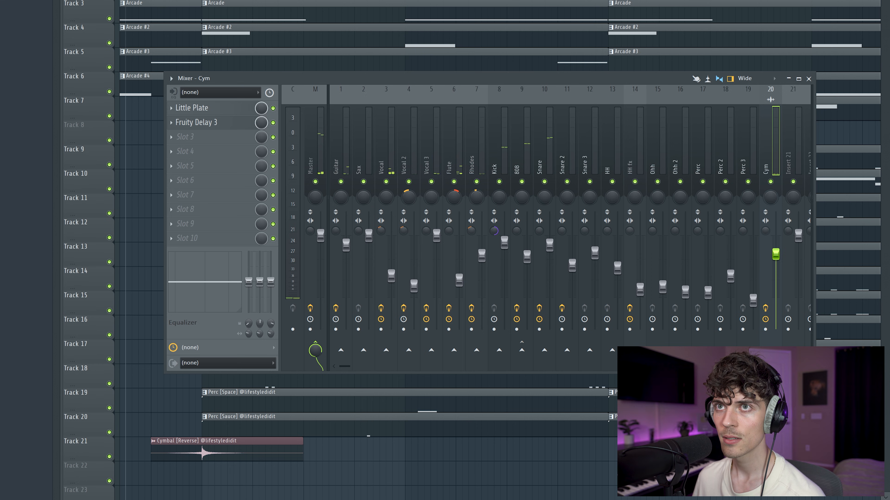
key("space")
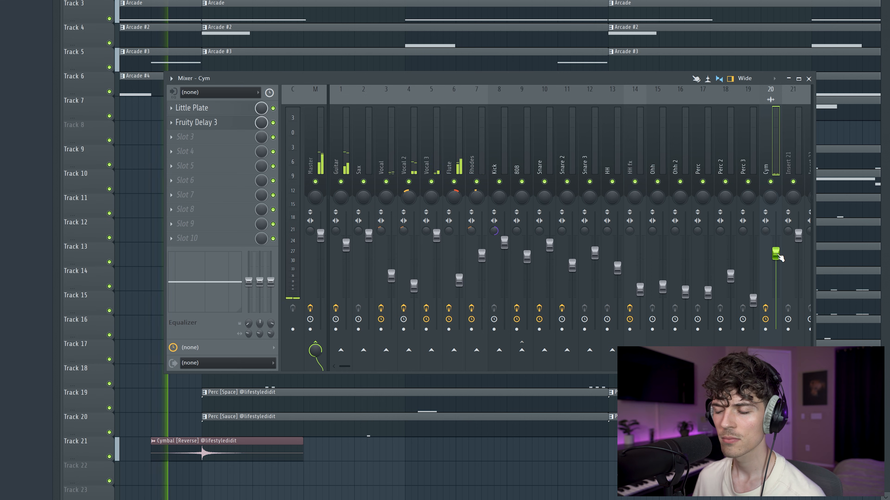
key("space")
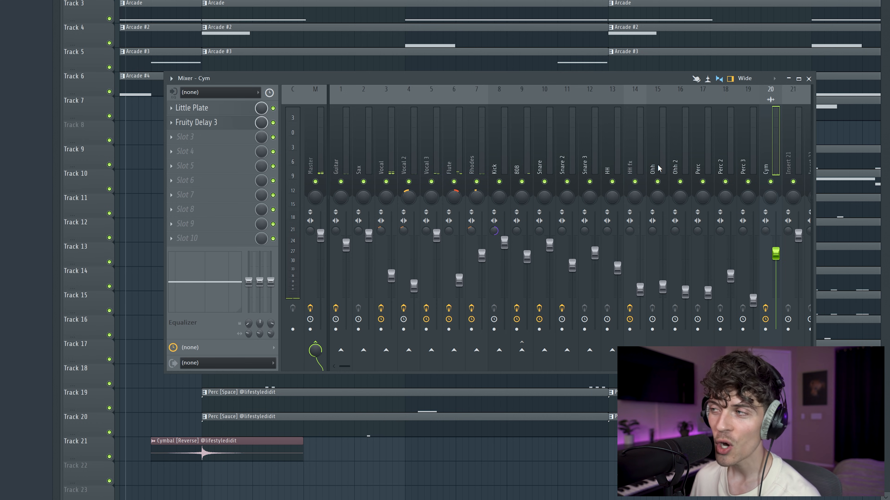
Step: Select the HH track and play back the beat to check the mix
left_click(610, 156)
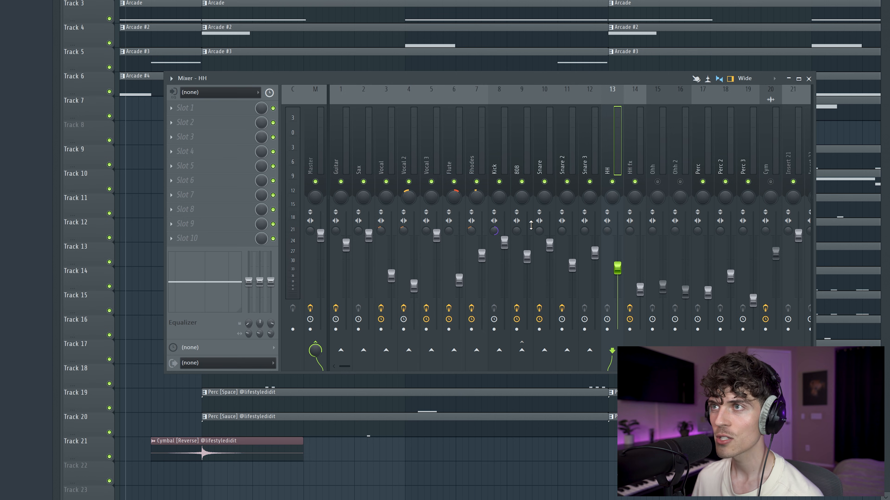
key("space")
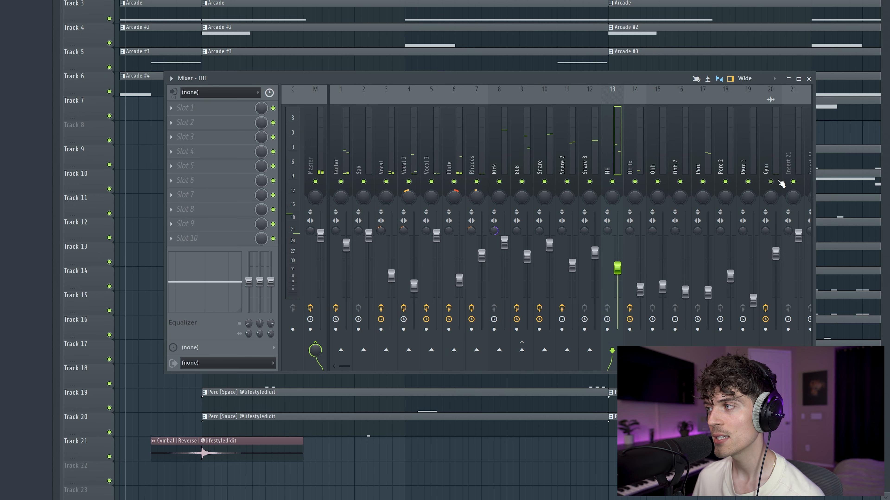
key("space")
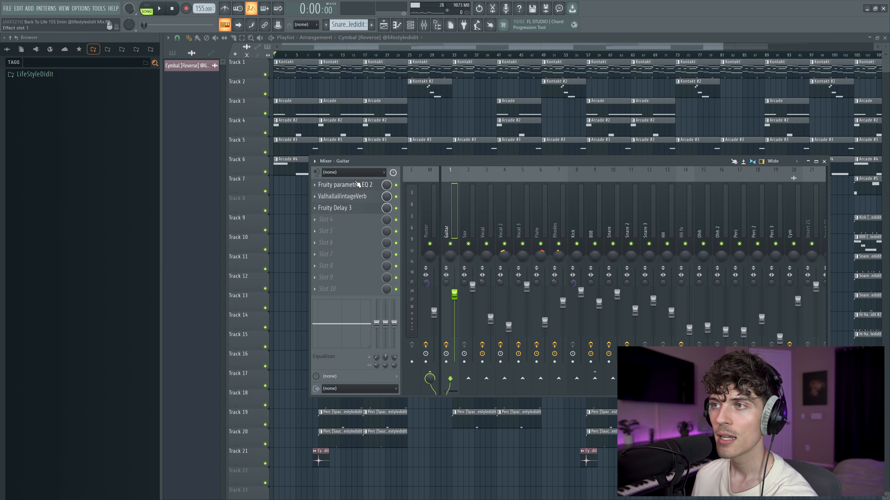
Step: Boost band 4 of the Guitar track's Fruity Parametric EQ 2 at about 579 Hz and narrow its bandwidth to a sharp peak
left_click(356, 184)
left_click_drag(523, 278, 521, 247)
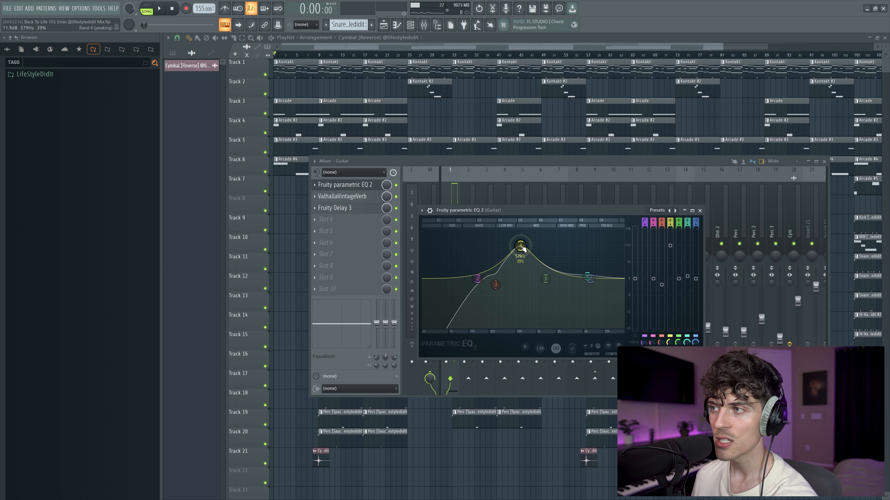
scroll(522, 247, "down", 5)
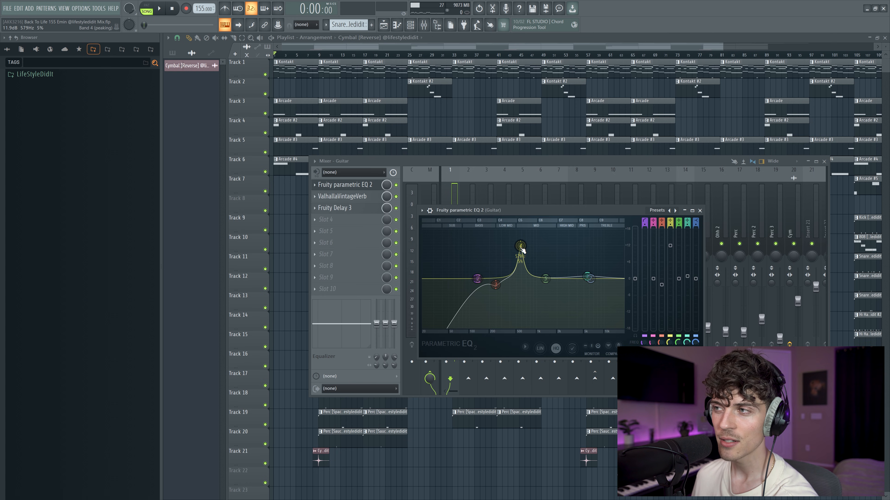
scroll(521, 248, "down", 2)
left_click_drag(521, 248, 521, 239)
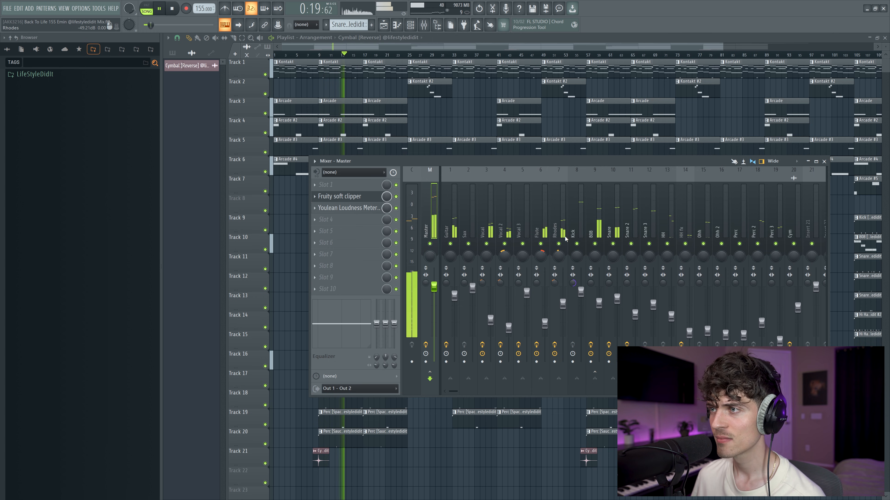
Step: Check the levels of the Kick and Master tracks while the mix plays, and stop playback
left_click(577, 210)
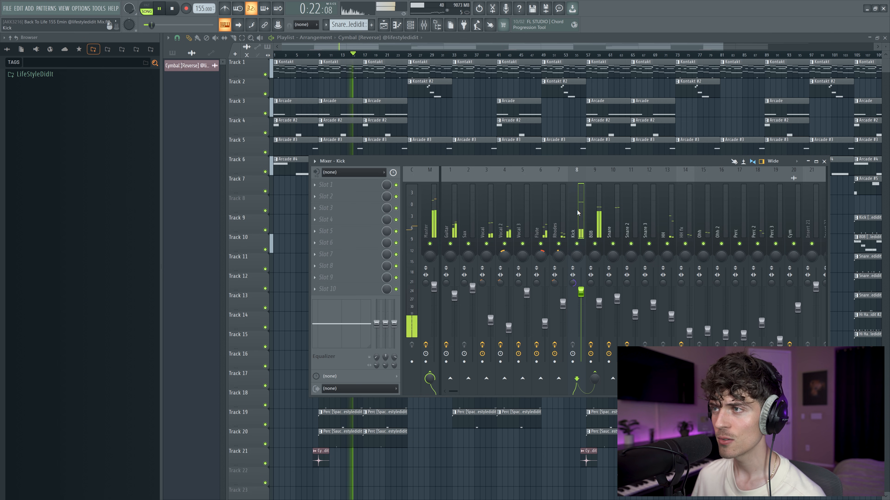
left_click(438, 209)
key("space")
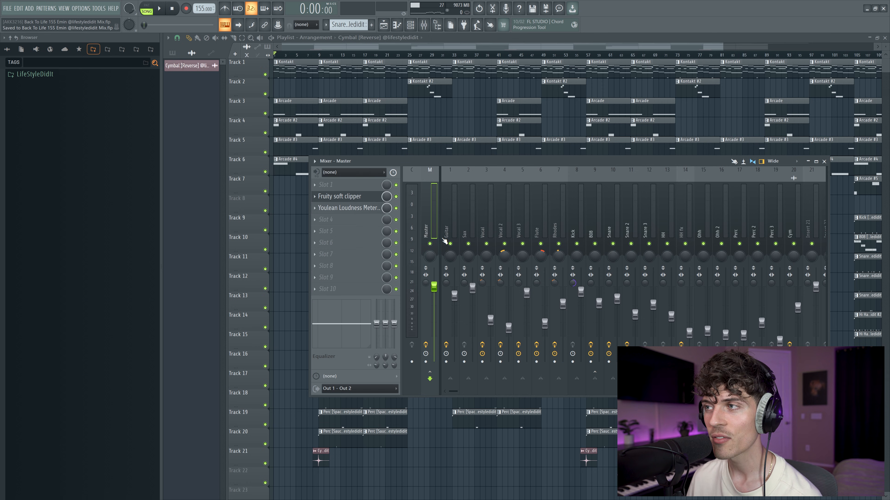
left_click(572, 216)
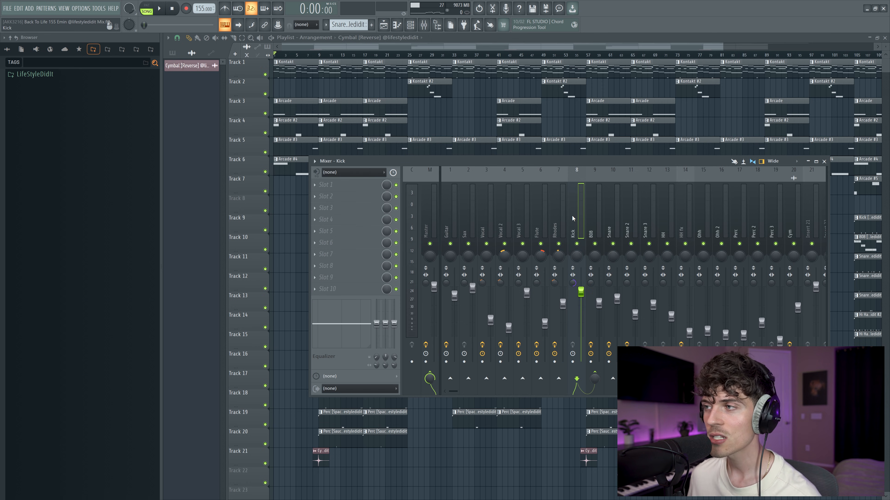
Step: Open the Master track's Fruity soft clipper, add Classic Clipper in slot 4 and try its Slope control
left_click(434, 217)
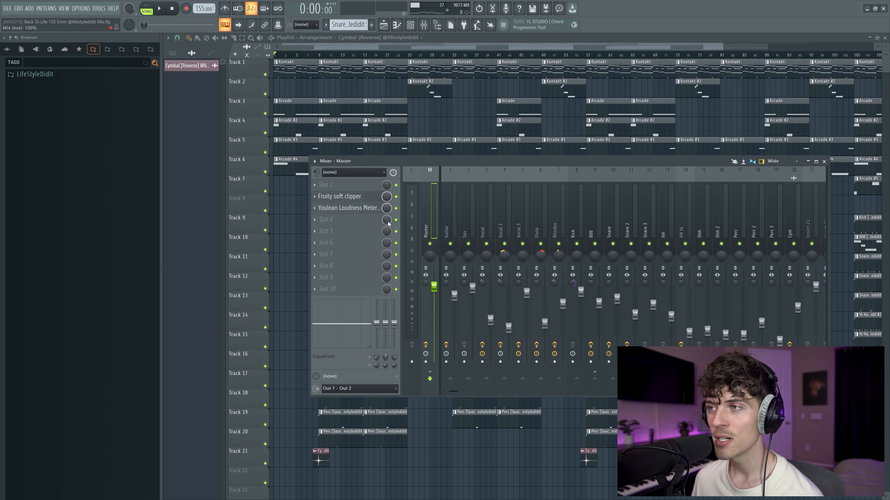
left_click(339, 196)
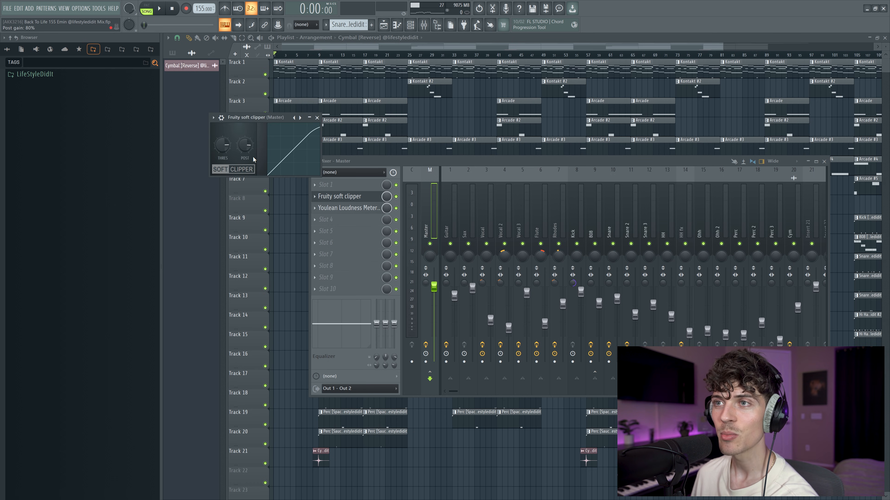
left_click(331, 219)
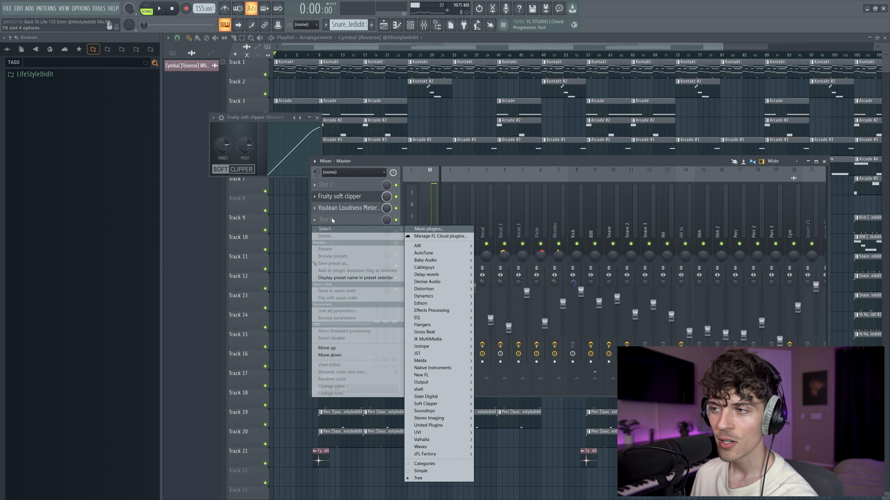
mouse_move(461, 339)
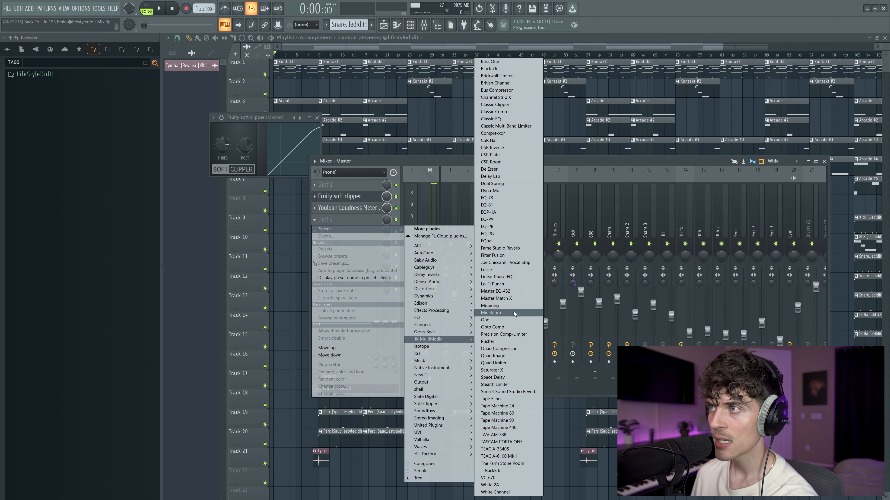
left_click(508, 104)
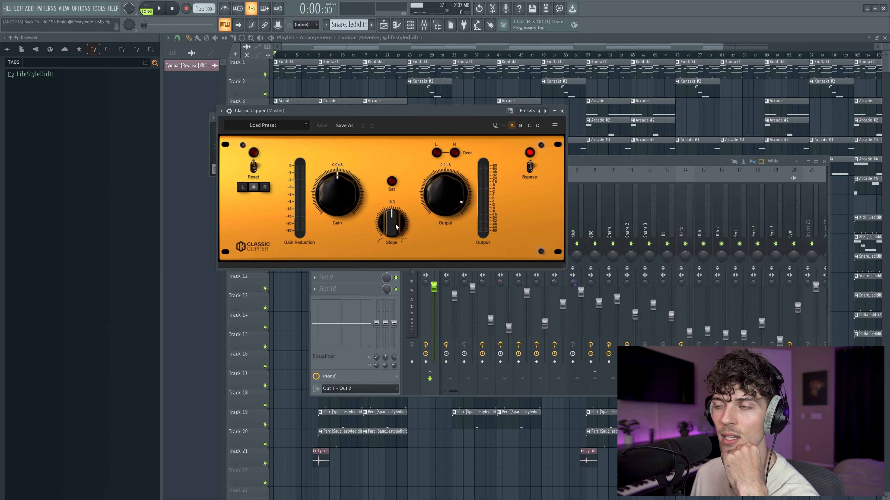
left_click_drag(387, 302, 393, 158)
left_click_drag(391, 217, 393, 250)
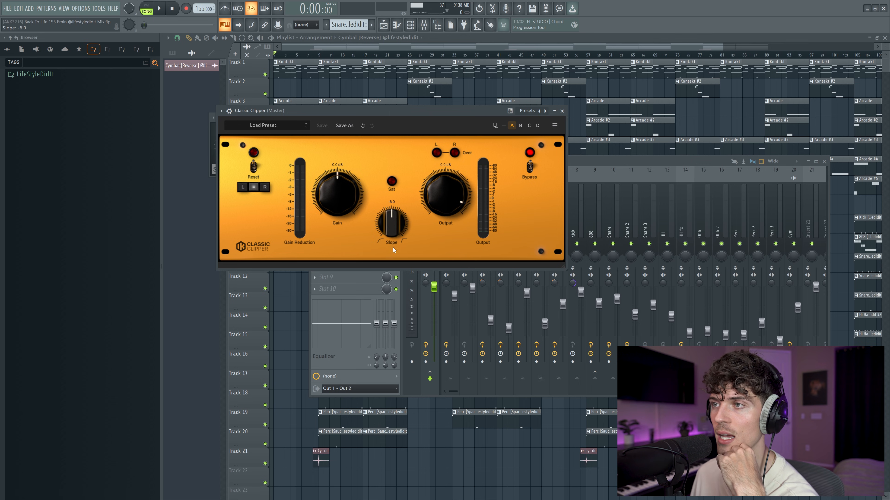
left_click(562, 111)
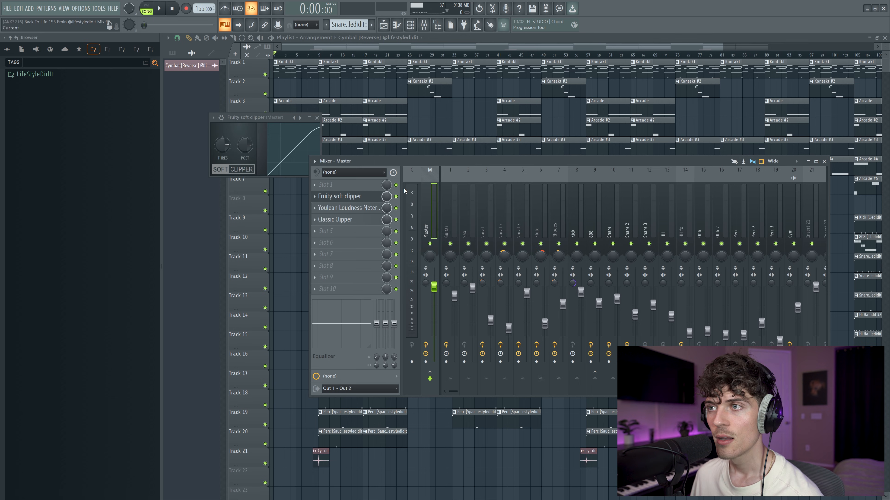
Step: Add Fruity Parametric EQ 2 in slot 1 of the Master track and try raising its main level
left_click(357, 199)
left_click(358, 199)
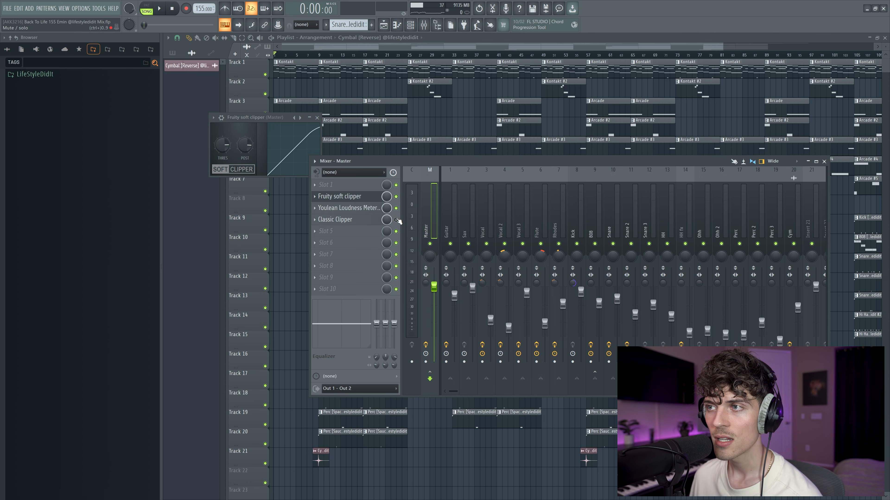
left_click(352, 186)
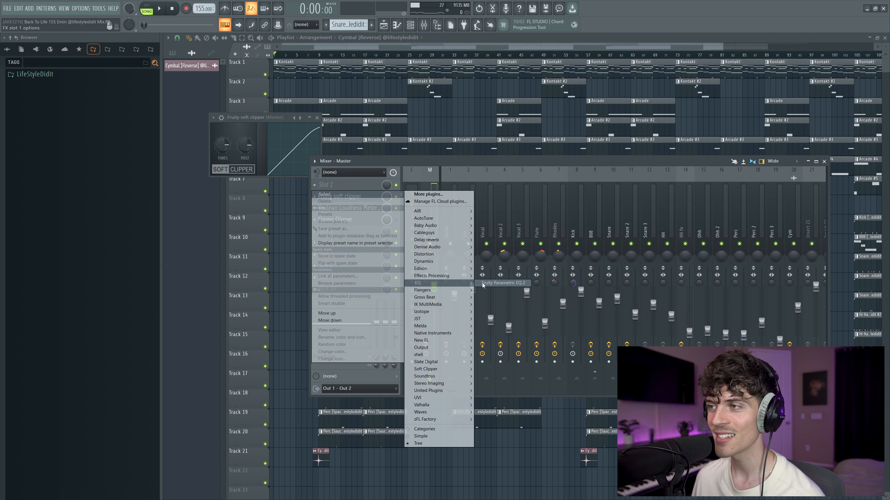
left_click(501, 283)
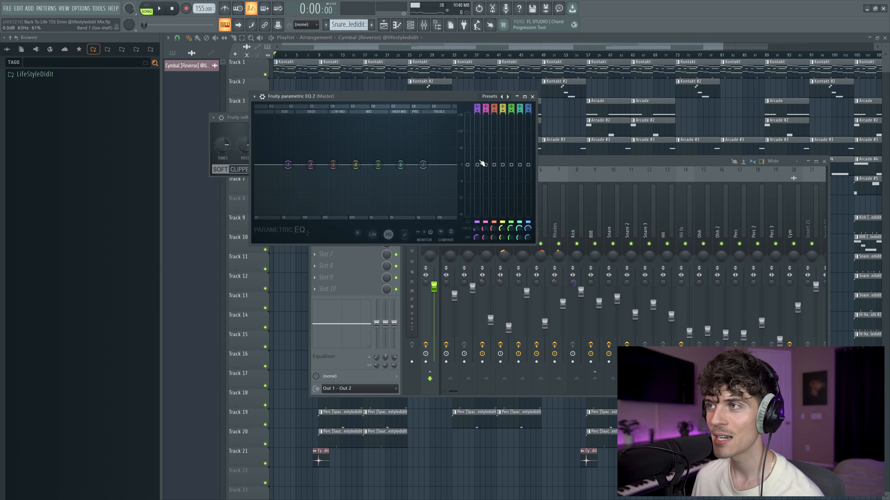
left_click_drag(471, 168, 471, 158)
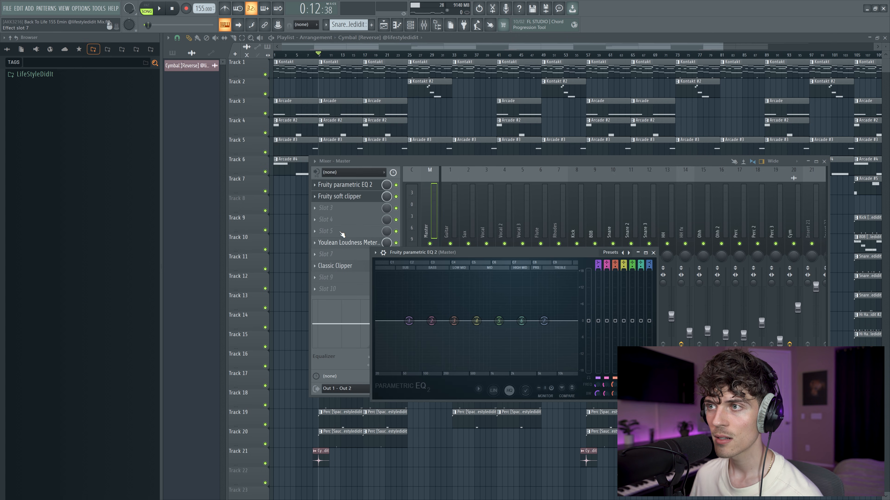
Step: Move the Youlean Loudness Meter above the Master's soft clipper and play the section to measure its loudness and true peak
left_click_drag(342, 234, 342, 198)
left_click(349, 197)
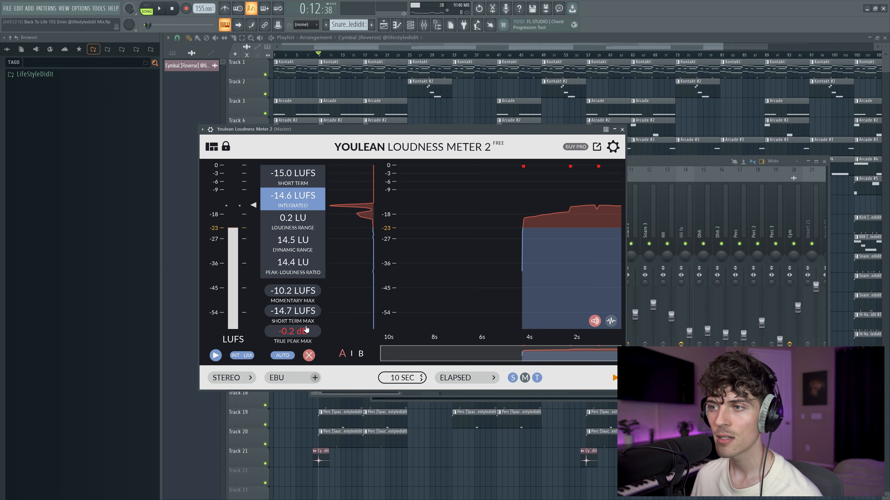
key("space")
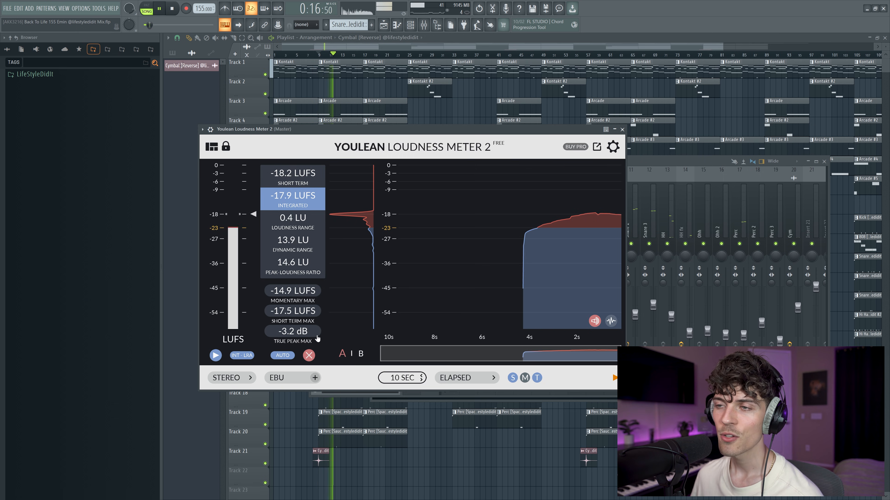
key("space")
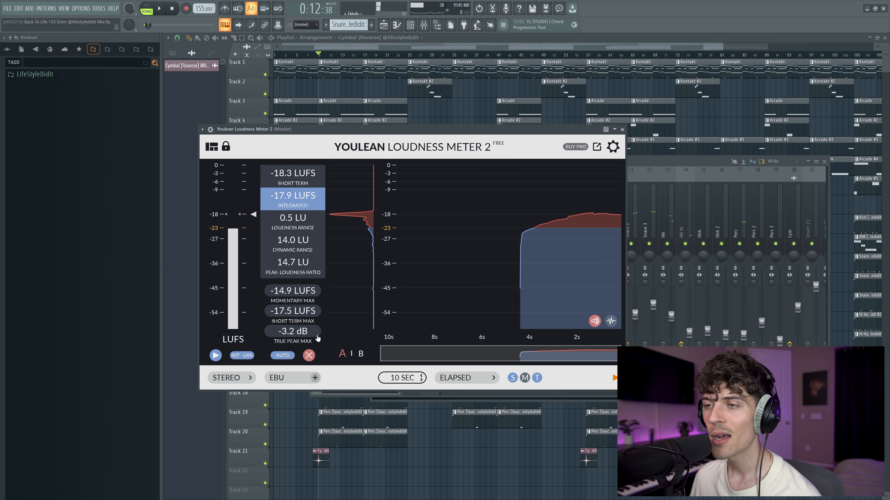
Step: Open the Master's Fruity Parametric EQ 2, clear the meter's true peak reading and reset the EQ's main level to 0 dB
left_click(798, 307)
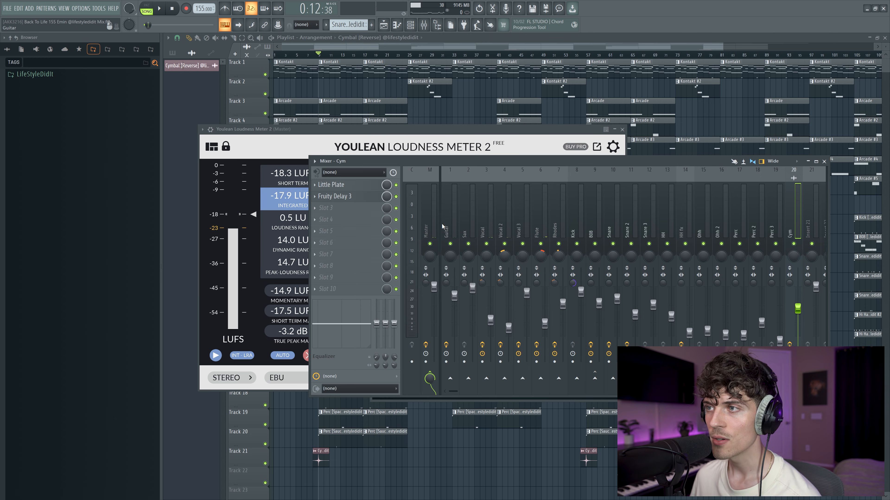
left_click(429, 224)
left_click(361, 185)
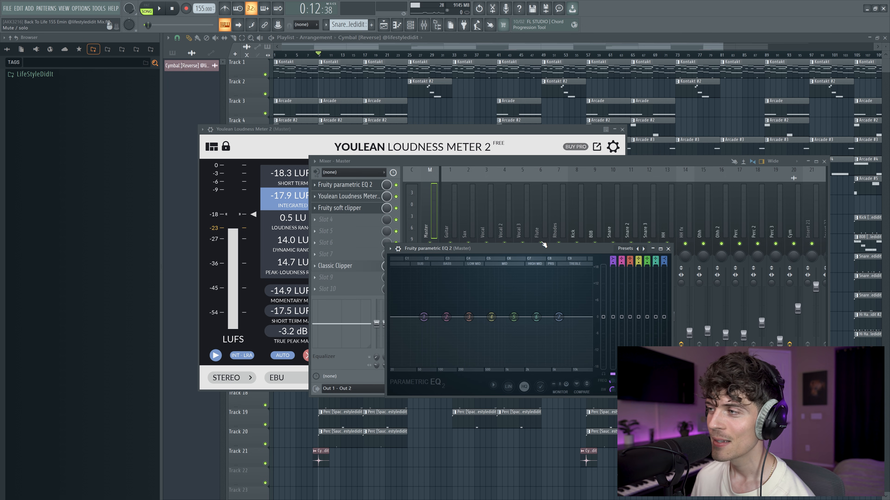
left_click(285, 333)
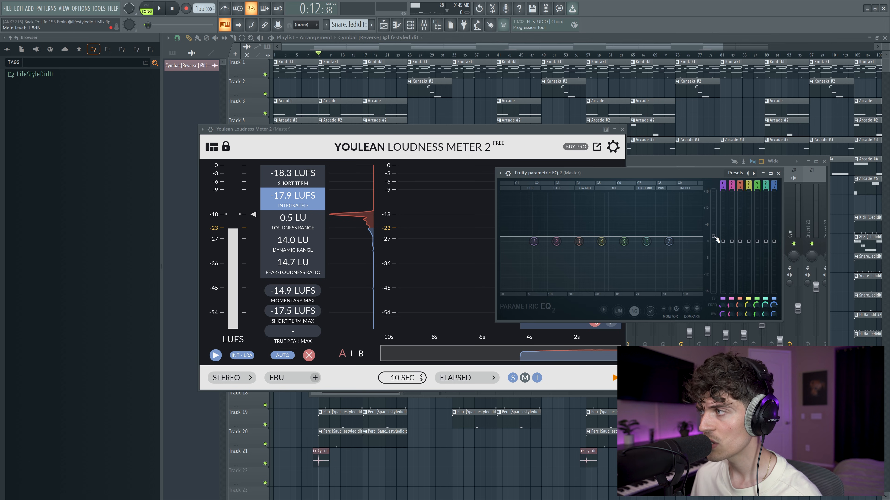
right_click(714, 237)
left_click(714, 242)
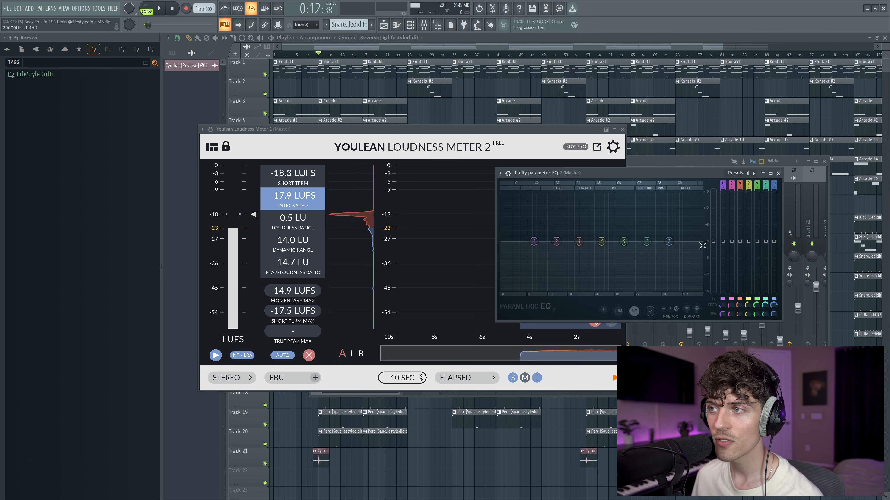
Step: Raise the Master EQ's main level to about 4.7 dB and play the section to measure the true peak from a fresh reading
key("space")
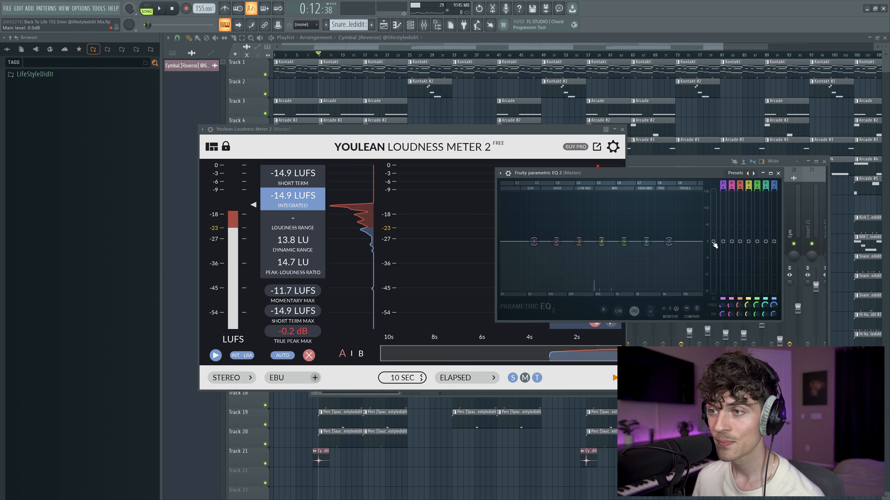
left_click_drag(713, 241, 713, 228)
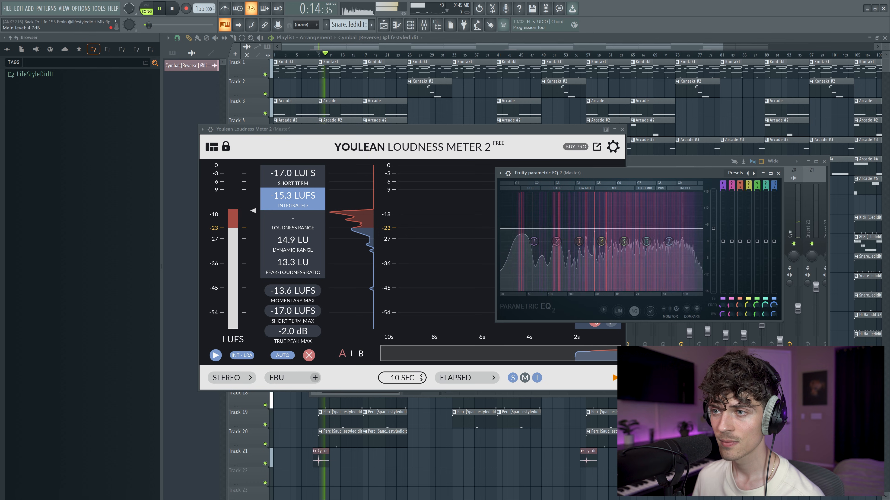
left_click(293, 332)
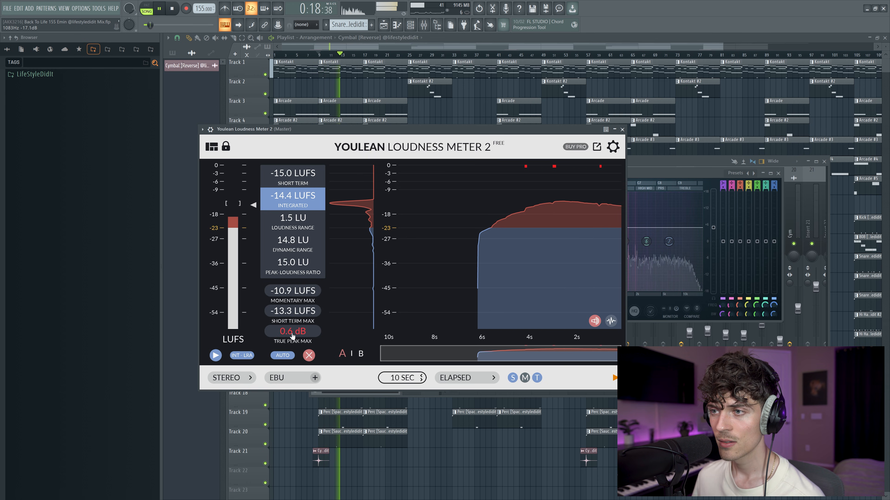
key("space")
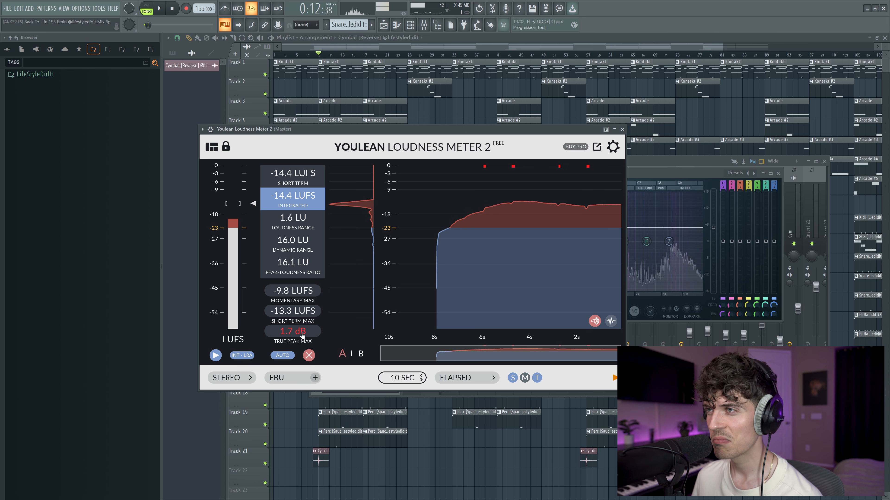
Step: Move the Youlean Loudness Meter below the soft clipper, clear its true peak reading, replay the section and close the meter
left_click(660, 162)
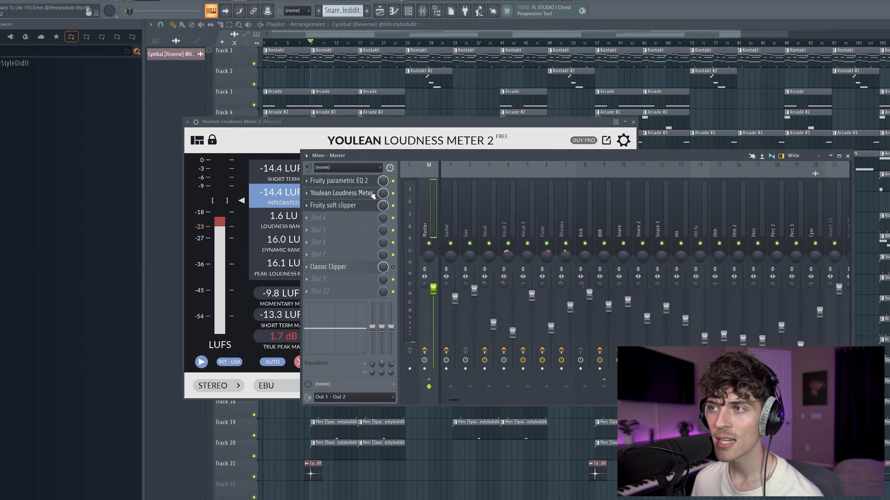
scroll(348, 195, "down", 1)
left_click(282, 339)
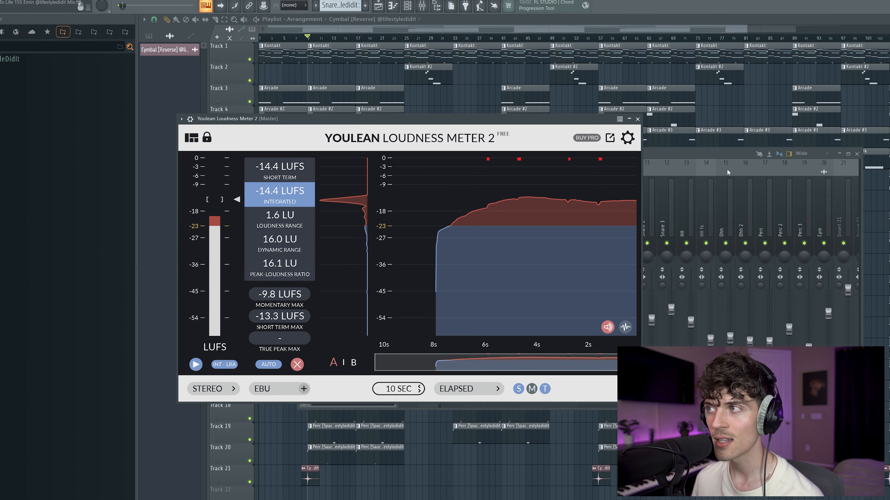
key("space")
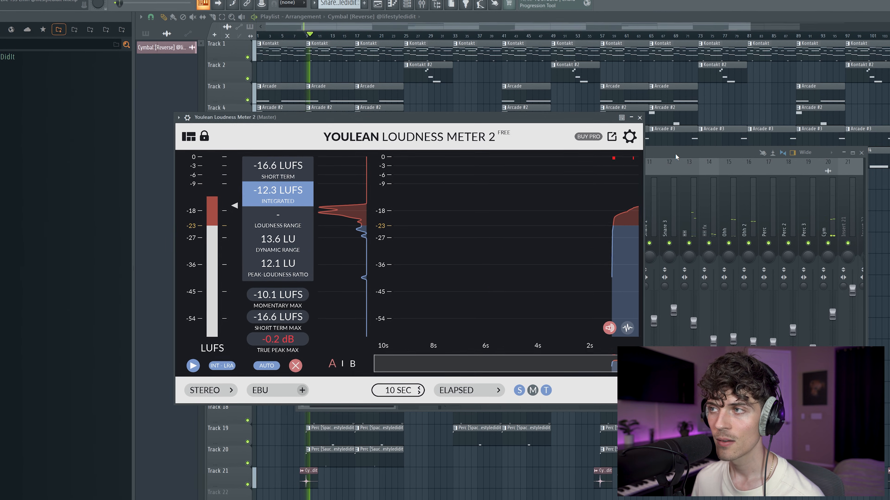
left_click(638, 117)
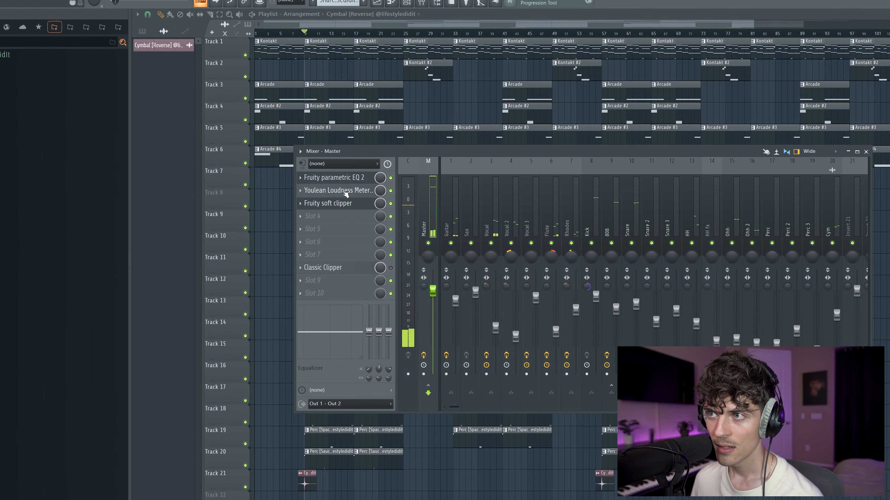
Step: Open the Master's Youlean Loudness Meter and Fruity Parametric EQ 2, raise the EQ's main level and play the section to measure it
left_click(346, 207)
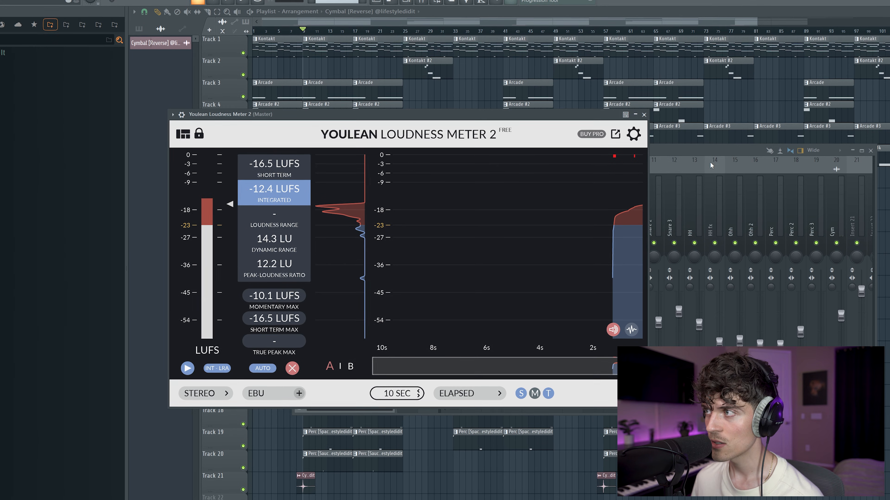
left_click(709, 155)
left_click(345, 175)
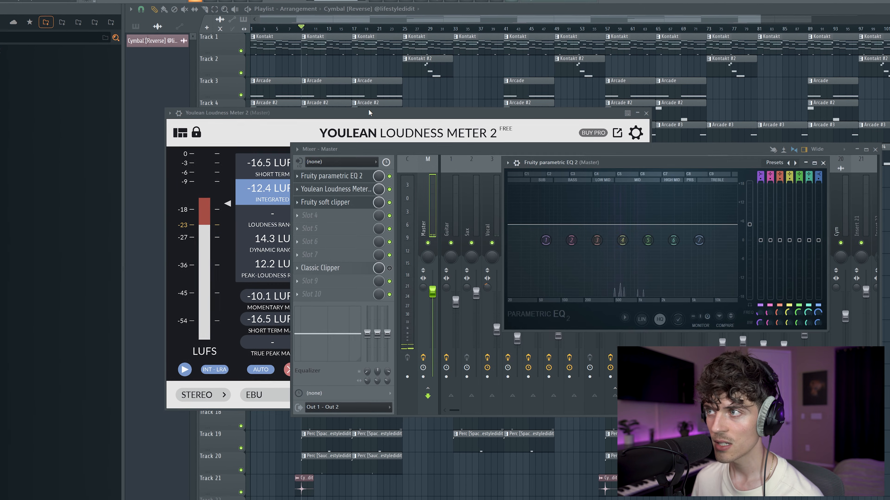
left_click(753, 229)
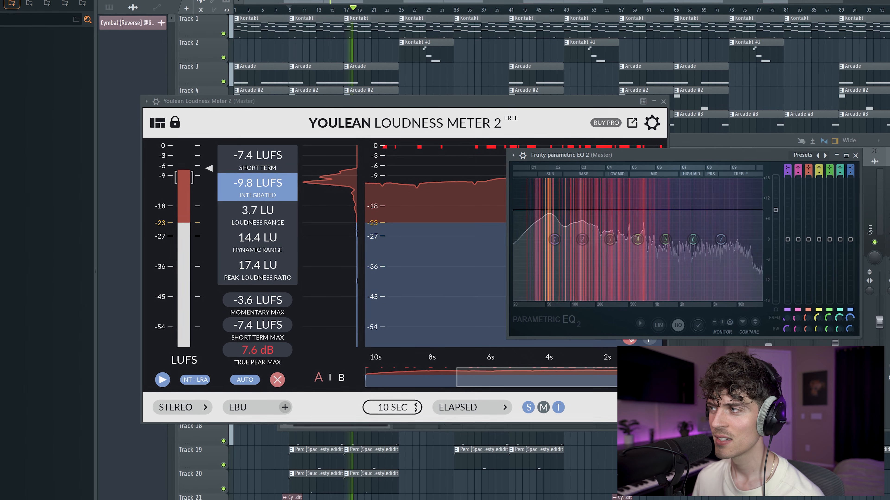
Step: Stop playback, select the Kick track in the mixer and replay the section to measure the Master's loudness and true peak
left_click(760, 141)
key("space")
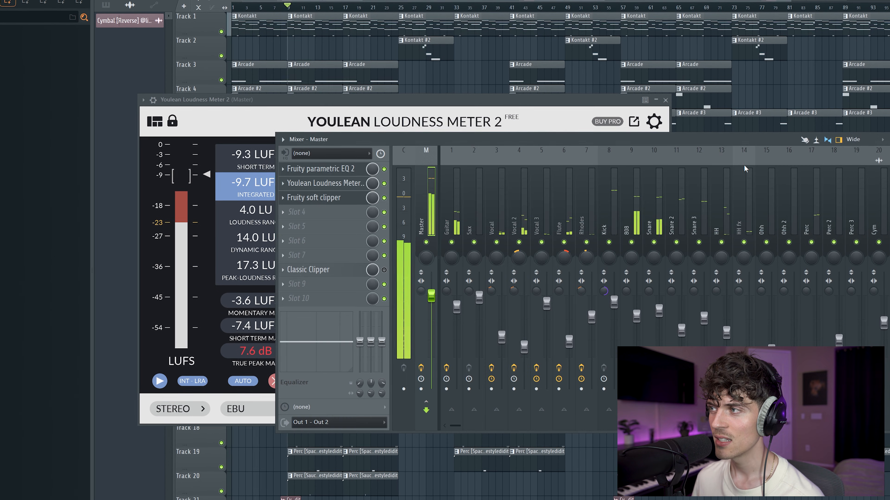
left_click(614, 302)
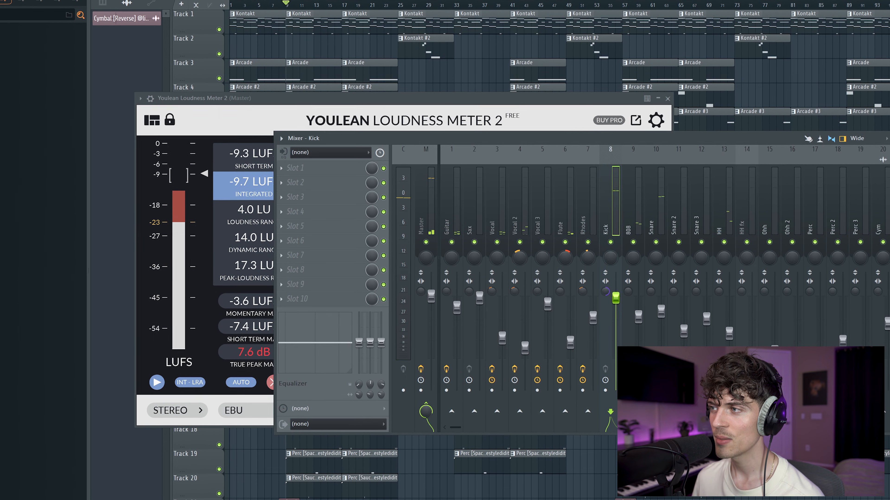
key("space")
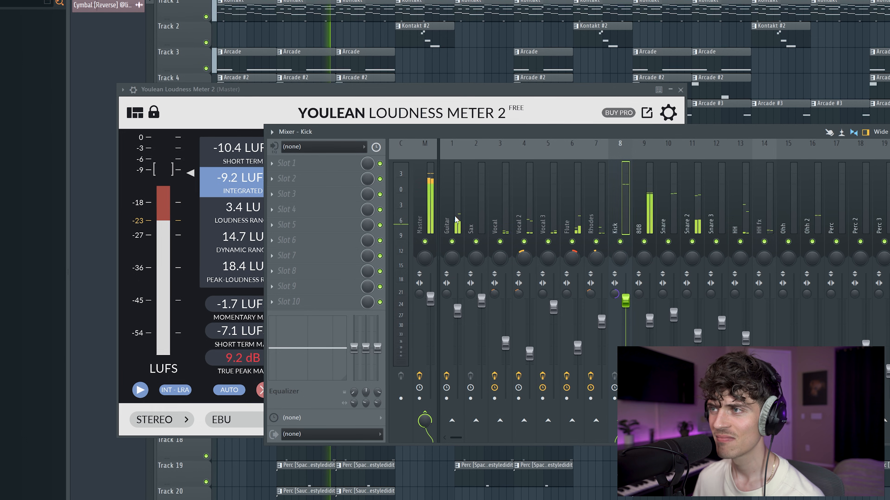
Step: Delete the Fruity Parametric EQ 2 and the Fruity soft clipper from the Master track
left_click(429, 221)
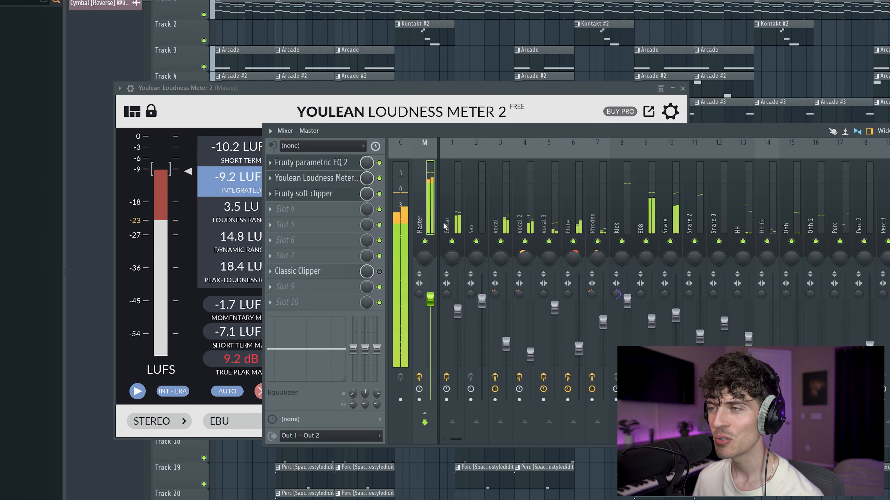
left_click(269, 164)
left_click(289, 186)
key("Return")
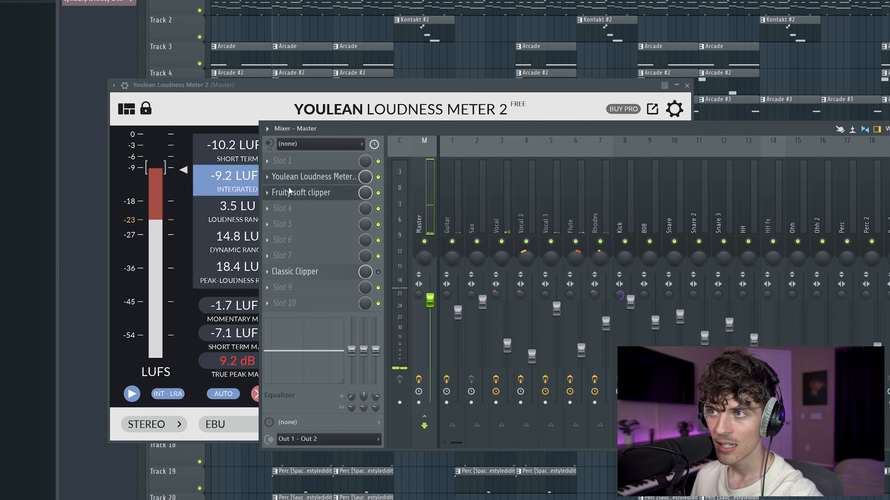
left_click(269, 197)
left_click(290, 215)
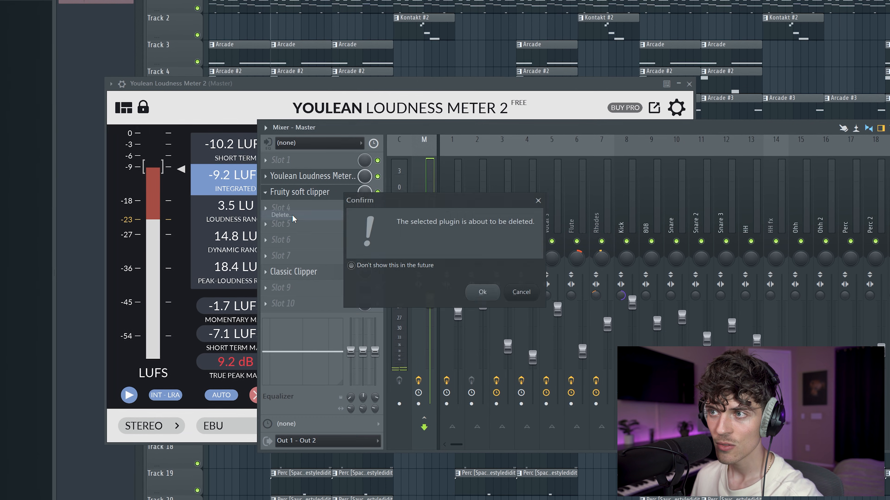
key("Return")
Step: Place the Classic Clipper in the Master's first slot, open it and set its output to -0.3 dB
left_click_drag(301, 196, 326, 161)
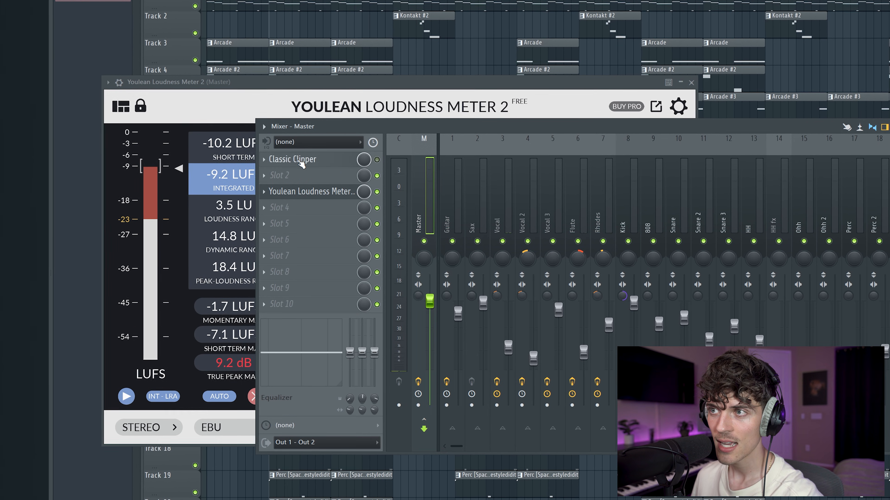
left_click(327, 161)
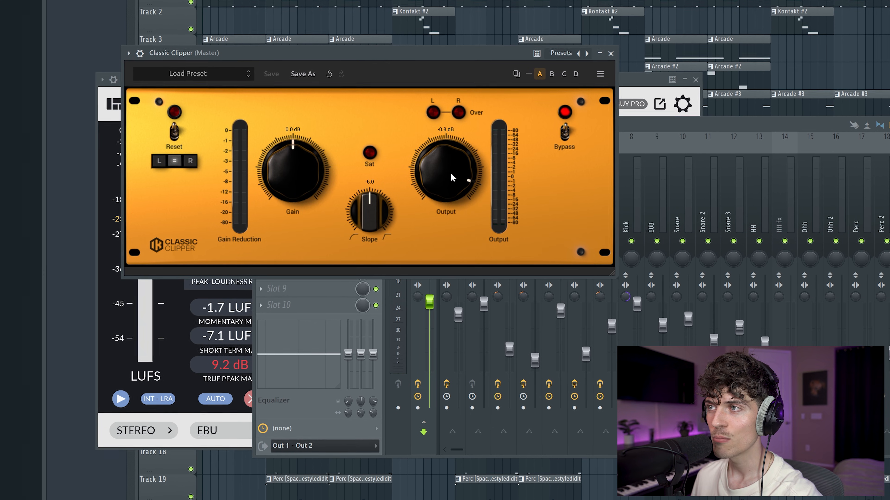
left_click_drag(453, 172, 449, 171)
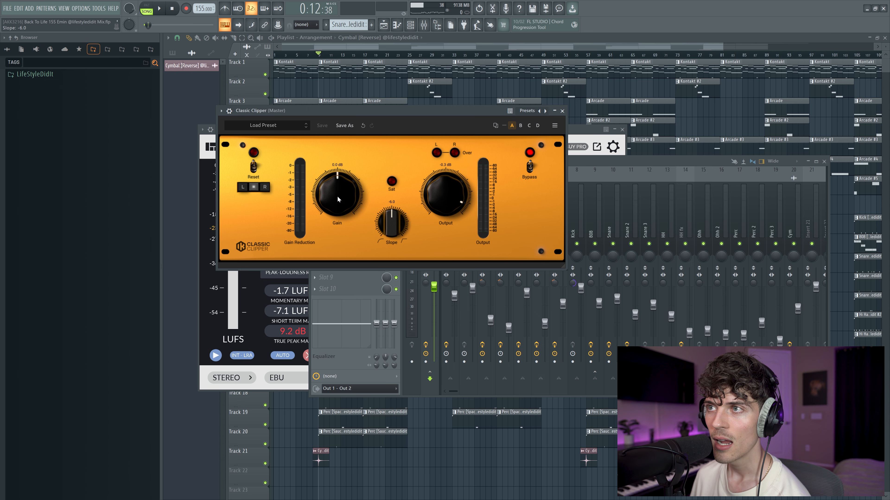
left_click_drag(364, 111, 457, 142)
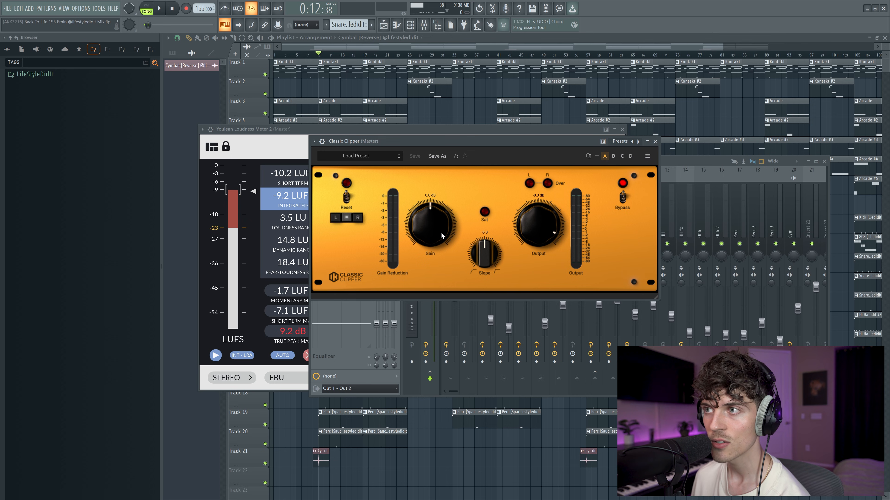
Step: Play the section and raise the Classic Clipper's gain through 5.0 dB to 7.5 dB
left_click(165, 13)
left_click_drag(436, 230, 450, 219)
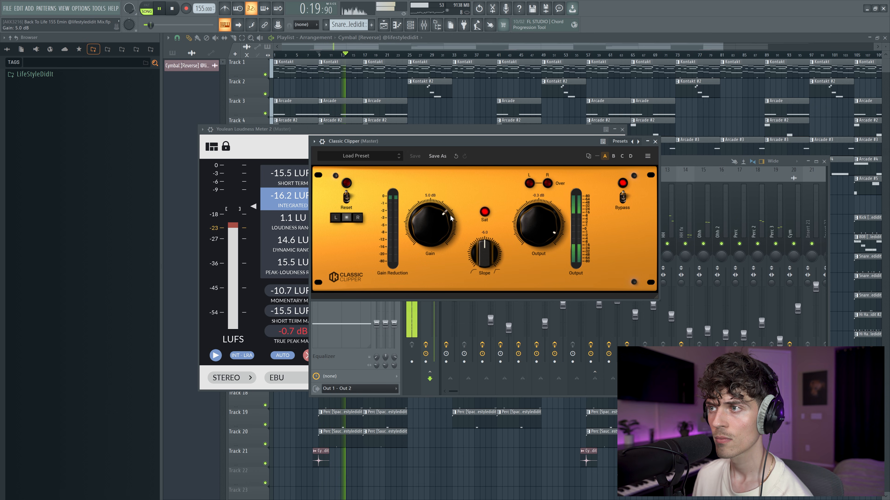
left_click_drag(450, 219, 454, 204)
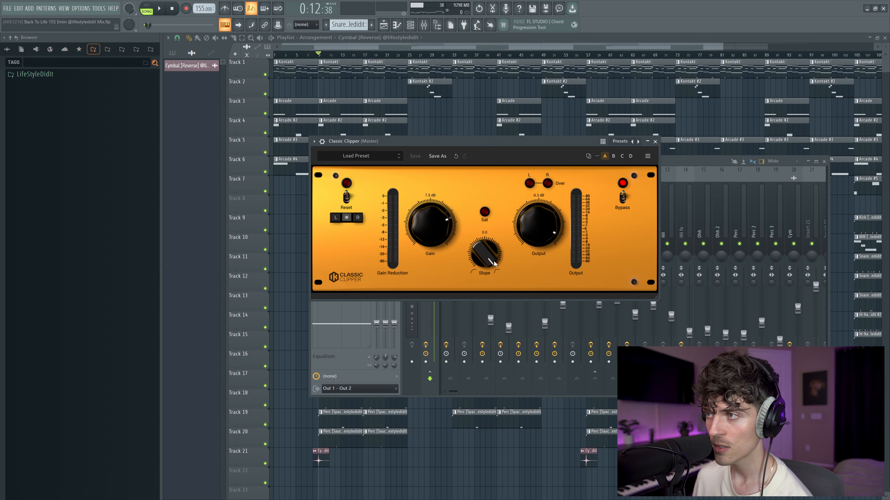
Step: Audition the section with the Classic Clipper's slope at -12.0, stop playback and set the slope to 0.0
left_click_drag(488, 274, 484, 298)
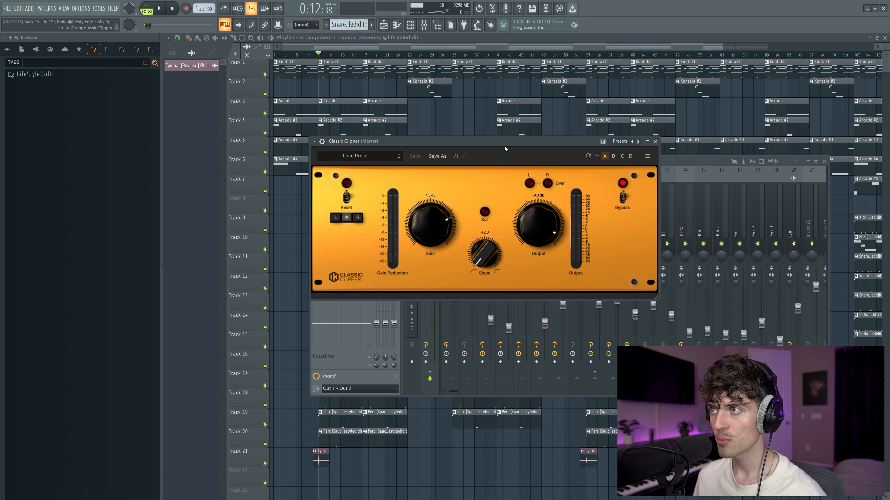
key("space")
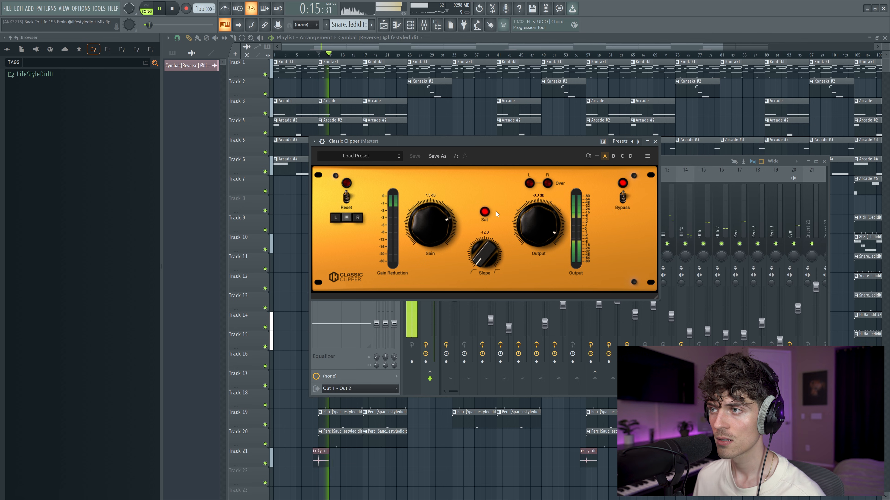
key("space")
left_click_drag(482, 262, 487, 197)
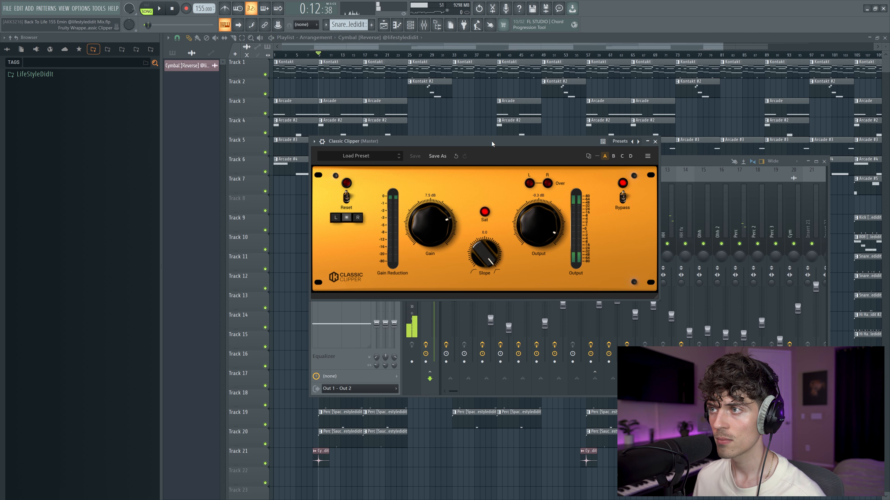
Step: Compare the Classic Clipper's slope at 0.0 and -12.0 during playback, leave it at -12.0 and save the project
key("space")
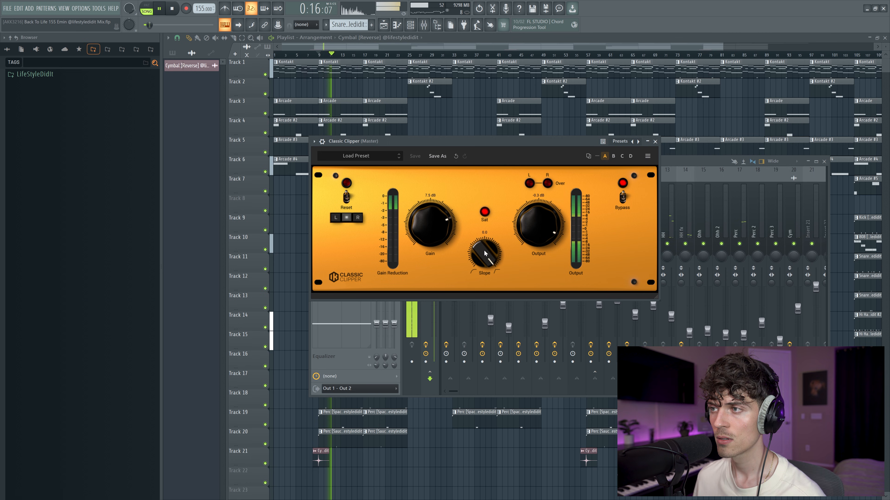
left_click_drag(484, 250, 483, 345)
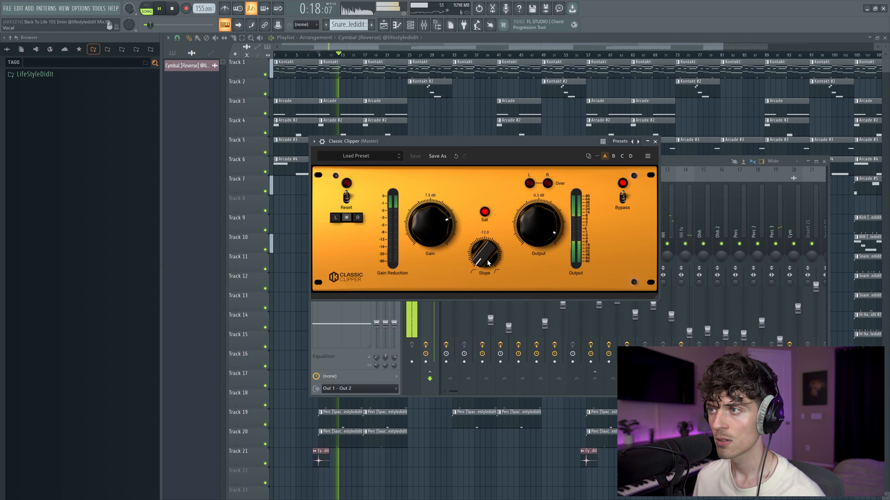
left_click_drag(488, 263, 514, 151)
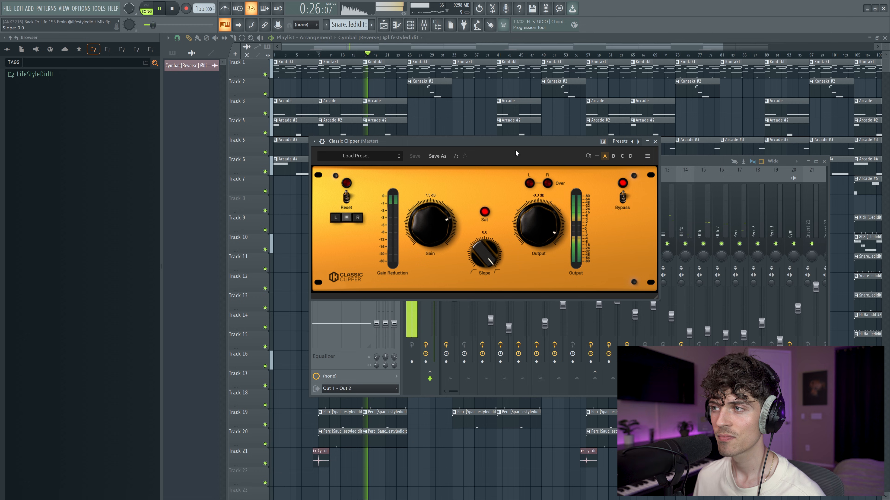
mouse_move(490, 263)
left_mouse_down()
mouse_move(485, 320)
mouse_move(489, 277)
left_mouse_up()
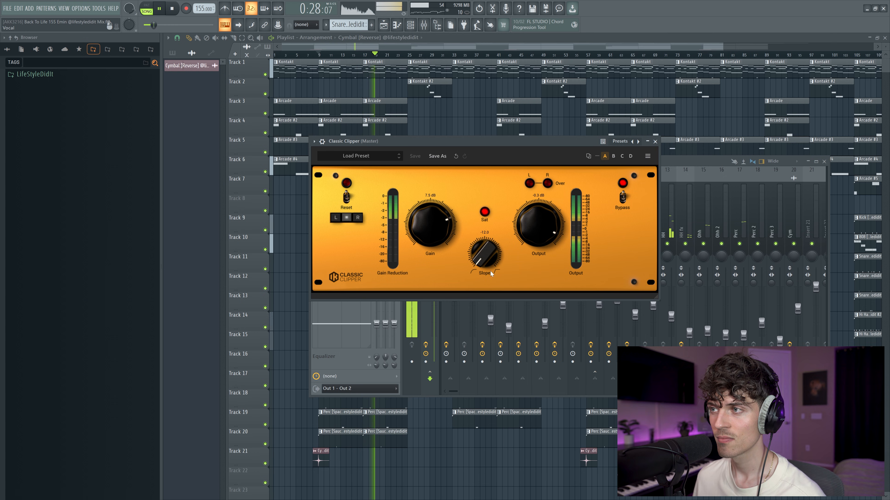
key("ctrl+s")
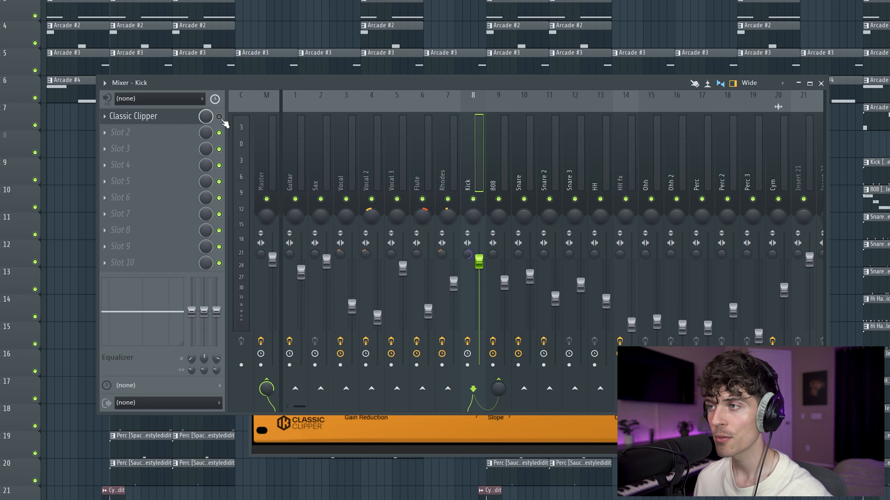
Step: Play the section and switch the Kick's Classic Clipper on and off to compare the clipped and unclipped sound
key("space")
left_click(219, 116)
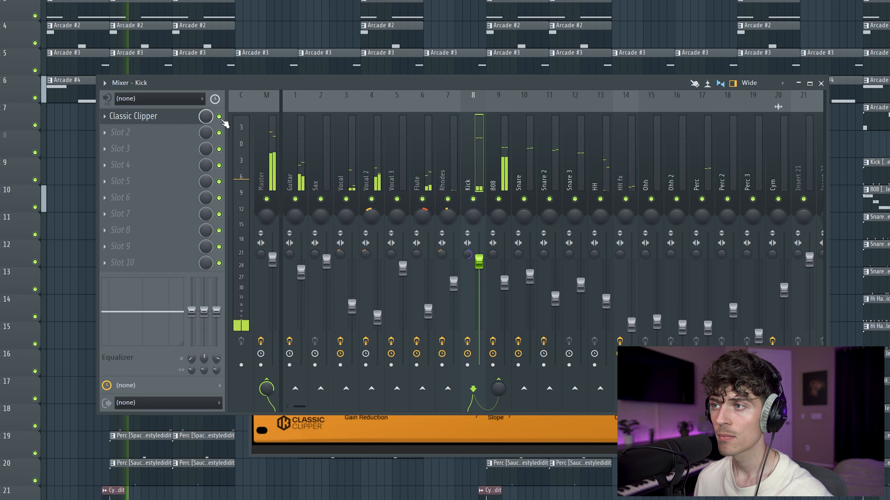
left_click(219, 117)
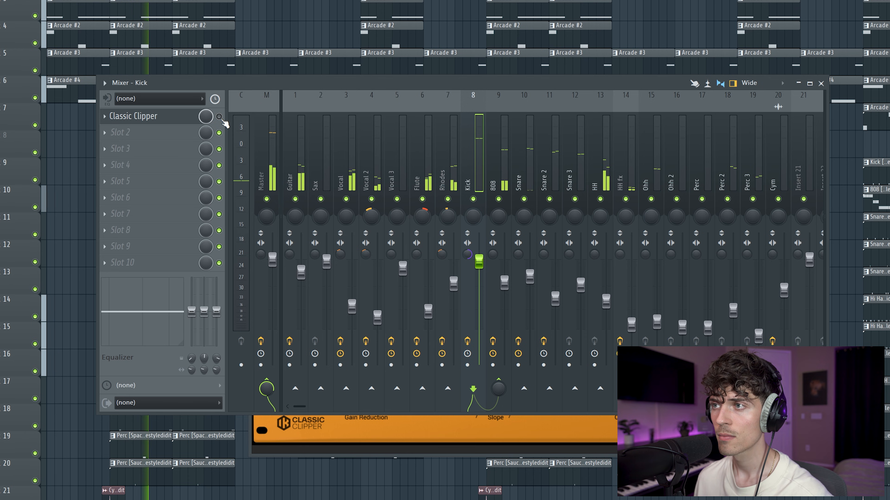
left_click(219, 116)
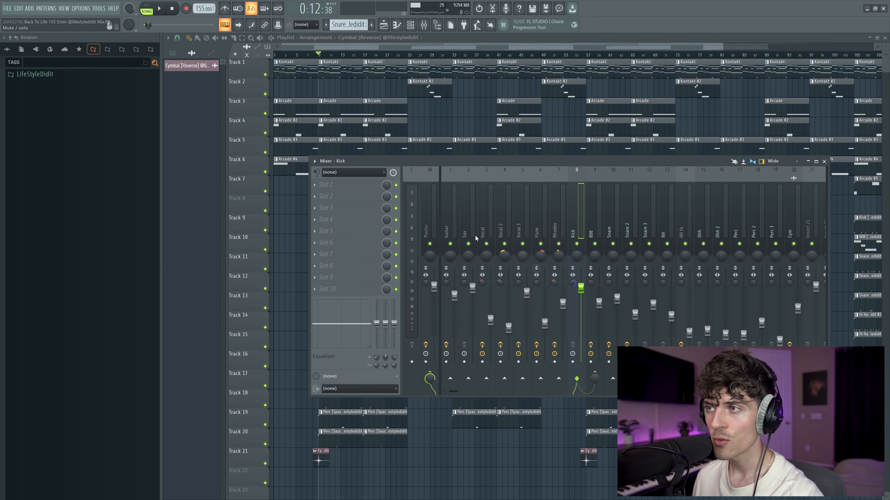
Step: Delete the Classic Clipper from the Master track
left_click(434, 216)
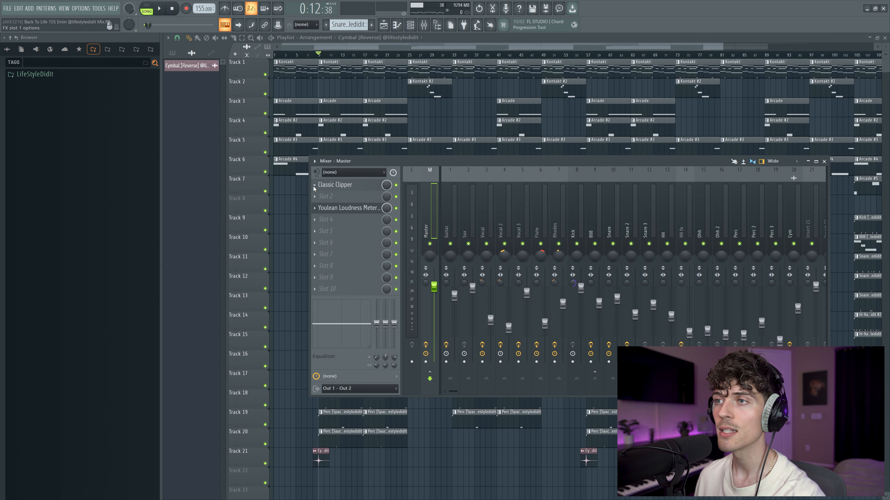
left_click(314, 188)
left_click(325, 202)
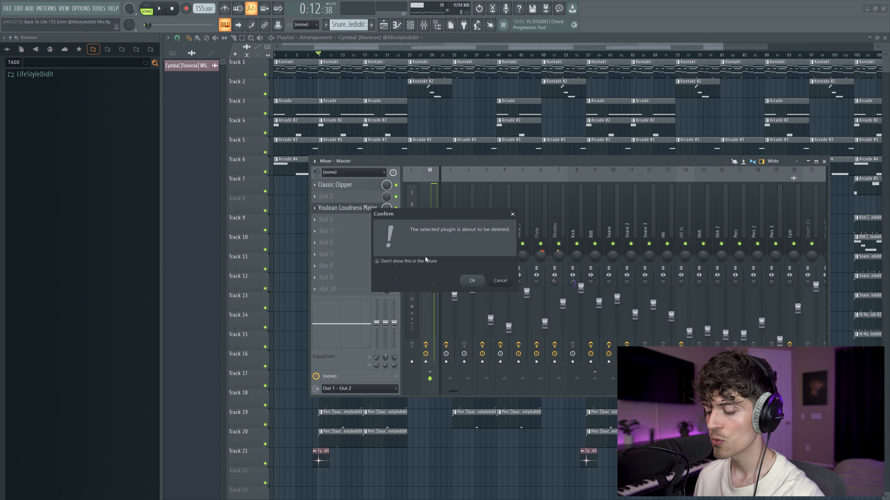
key("Return")
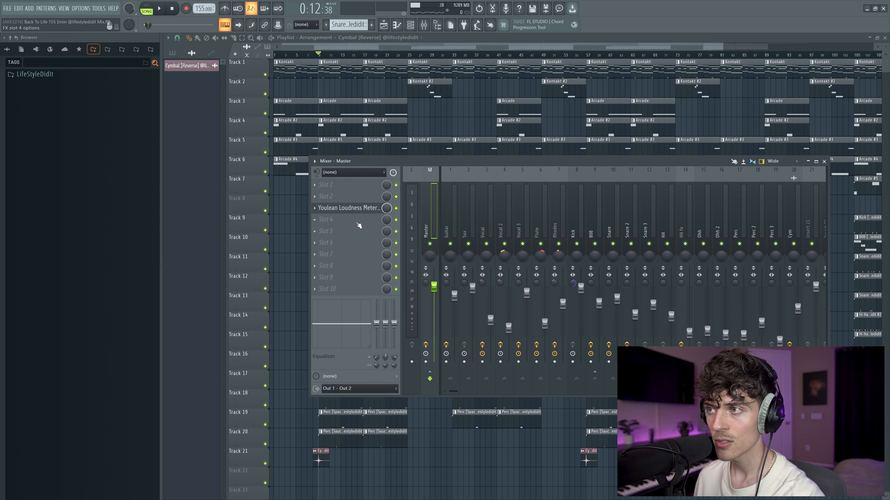
Step: Load a Fruity soft clipper into the Master's first effect slot
left_click(556, 219)
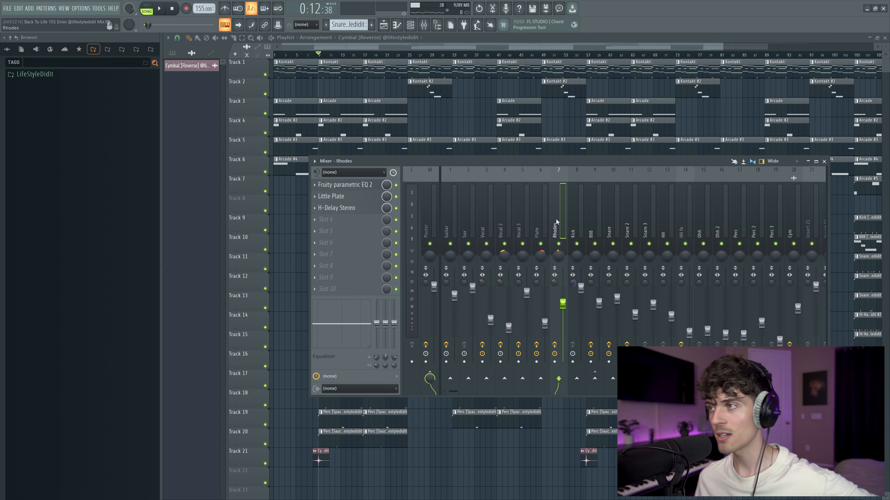
left_click(575, 220)
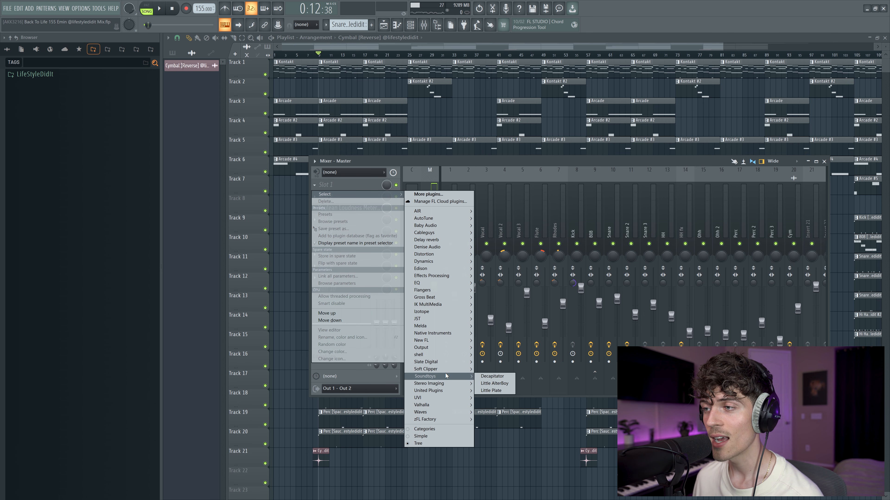
left_click(486, 371)
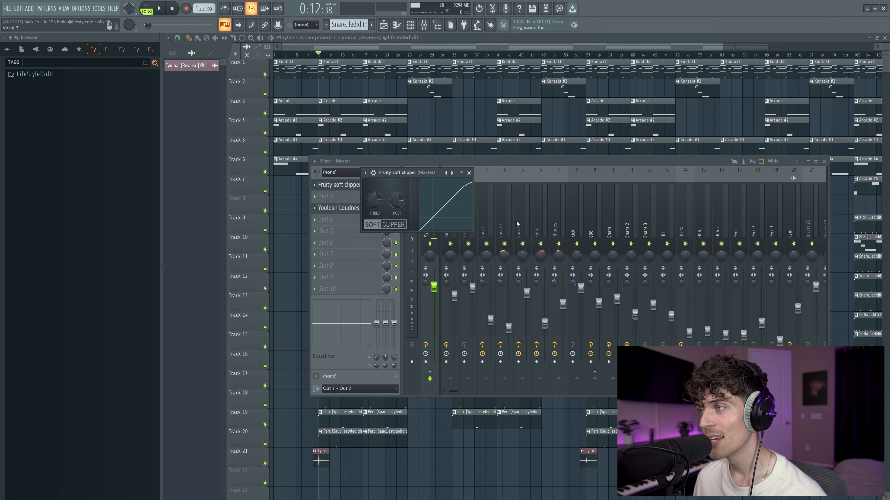
Step: Try raising the Kick and 808 faders while the section plays
left_click(578, 223)
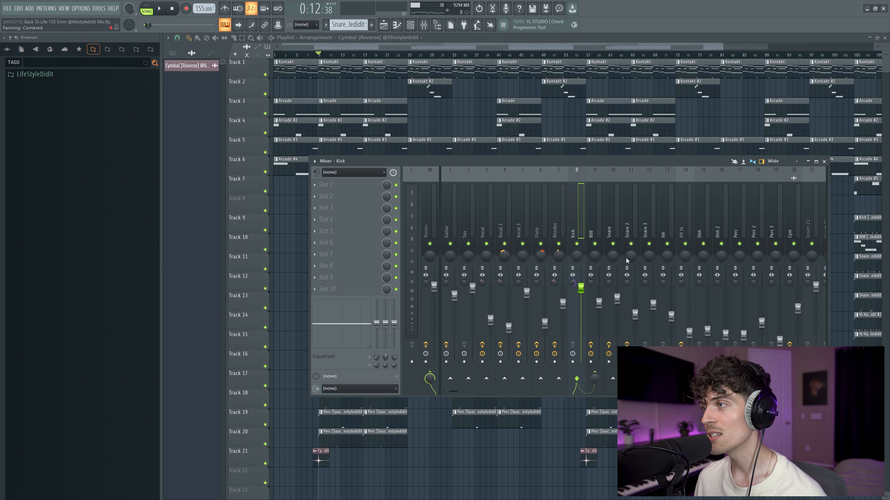
key("space")
left_click_drag(580, 288, 580, 269)
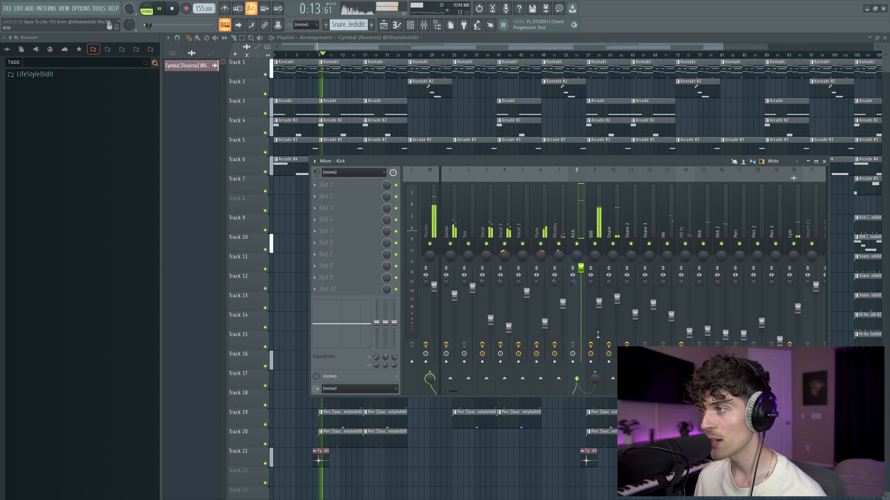
left_click_drag(598, 302, 600, 294)
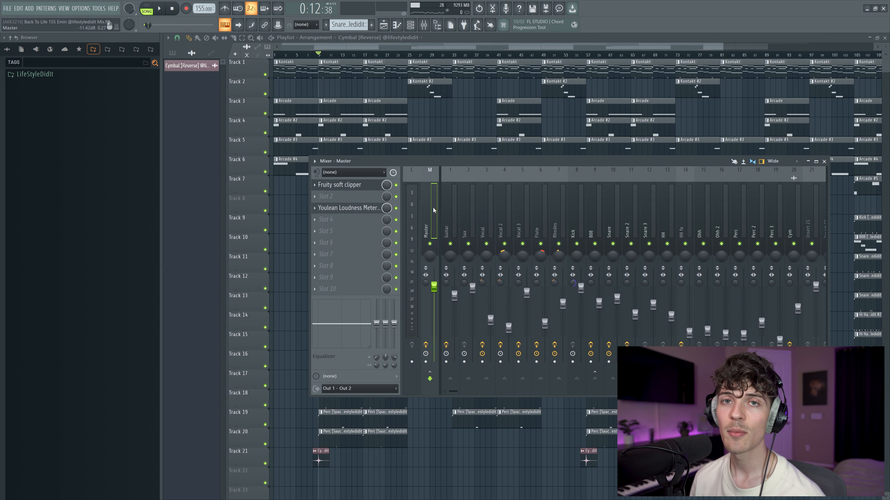
left_click_drag(445, 225, 744, 226)
left_click(574, 216)
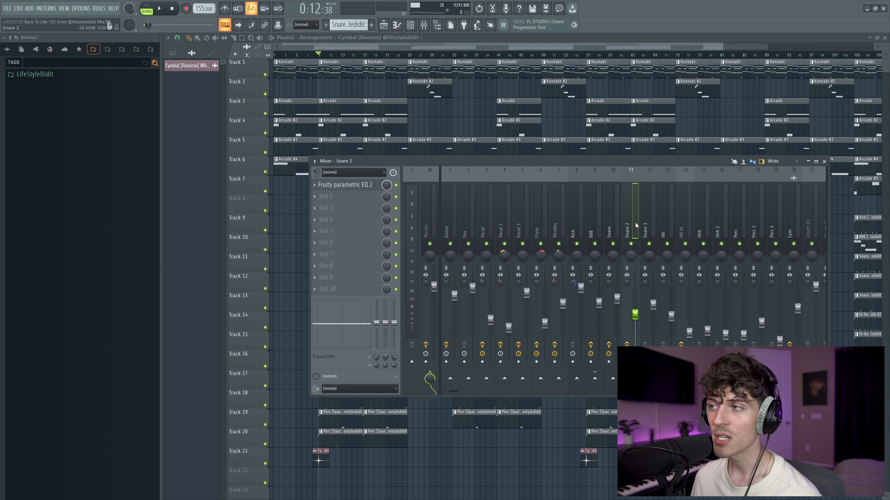